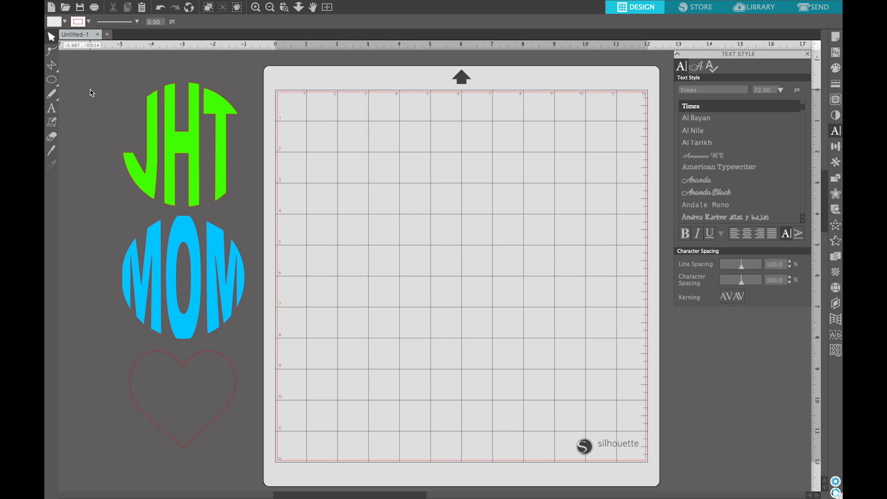
# - Draw a circle about 4 inches wide on the upper middle of the mat with the Ellipse tool
pyautogui.moveTo(76, 82)
pyautogui.click(95, 82)
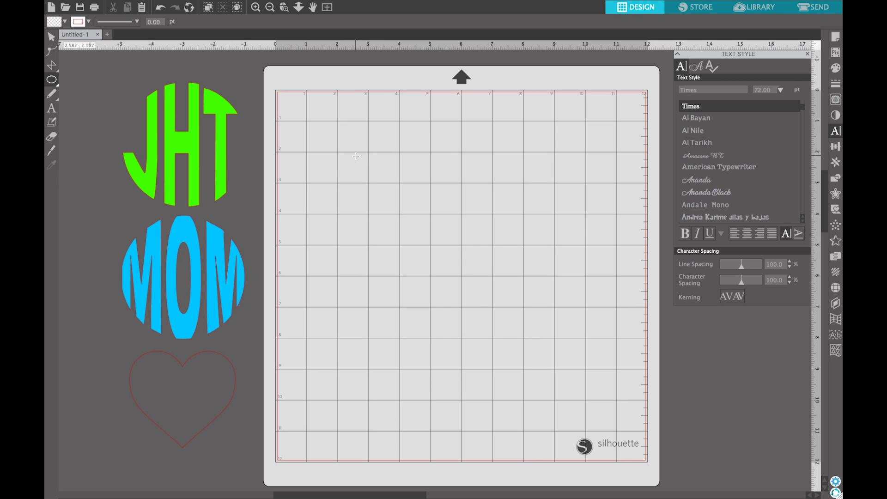
pyautogui.moveTo(354, 154); pyautogui.dragTo(467, 292)
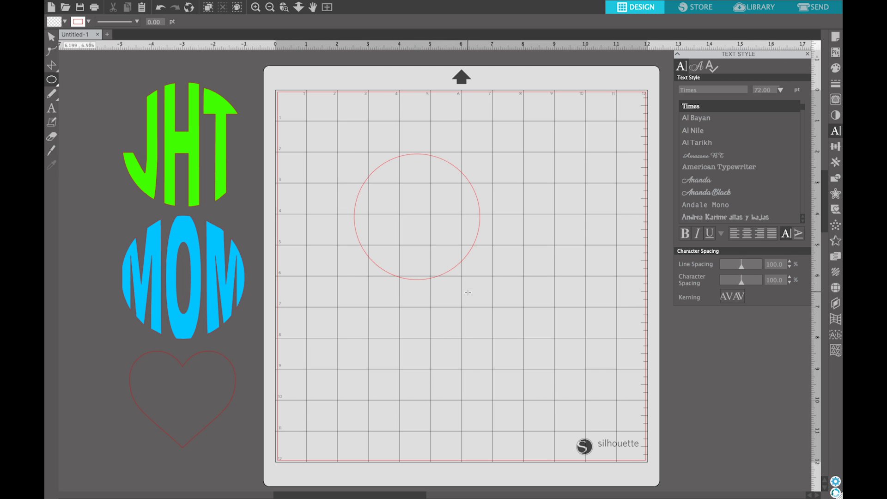
# - Add the text JHT in a new text box below the circle
pyautogui.click(54, 110)
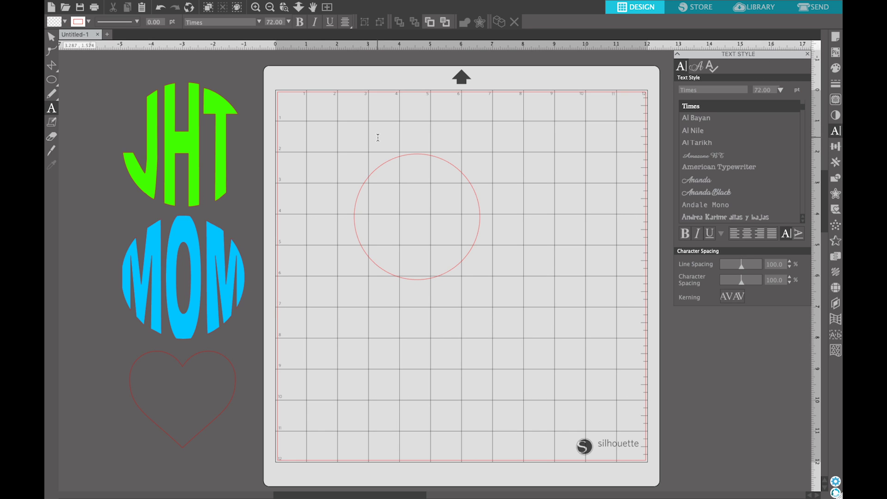
pyautogui.click(382, 358)
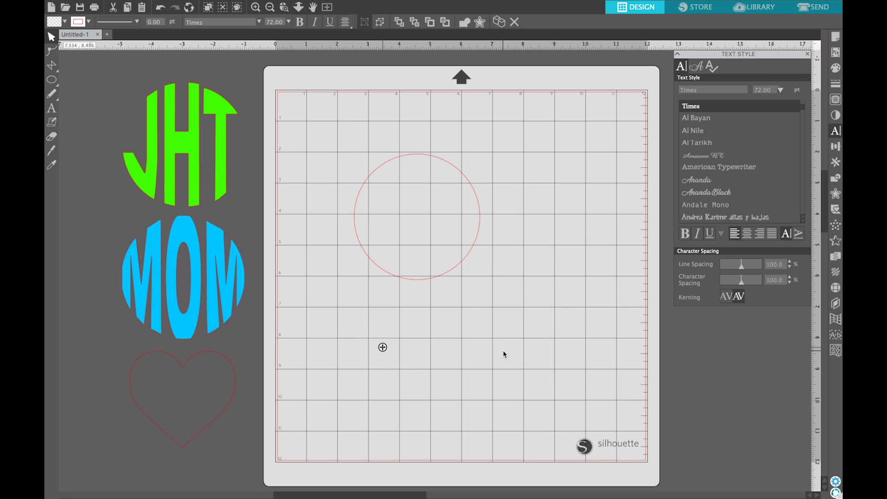
pyautogui.write('JHT')
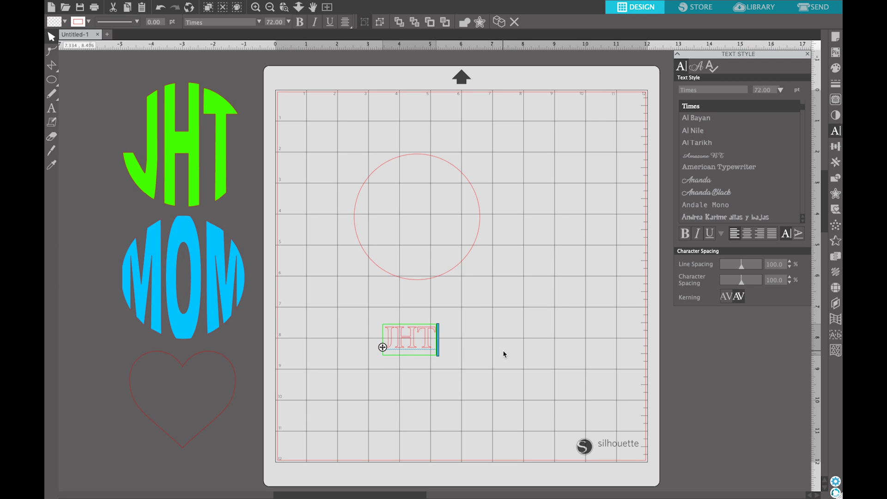
pyautogui.click(431, 336)
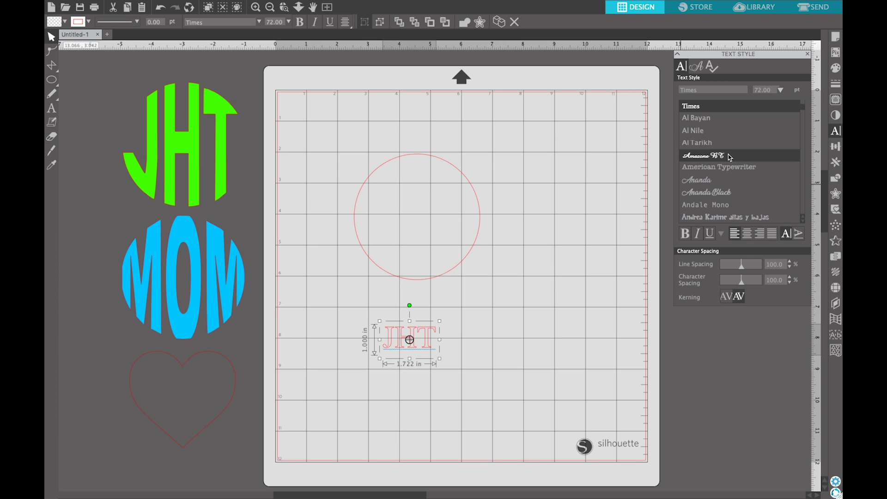
# - Set the JHT text to the Staatliches font
pyautogui.click(709, 93)
pyautogui.write('spectrashell')
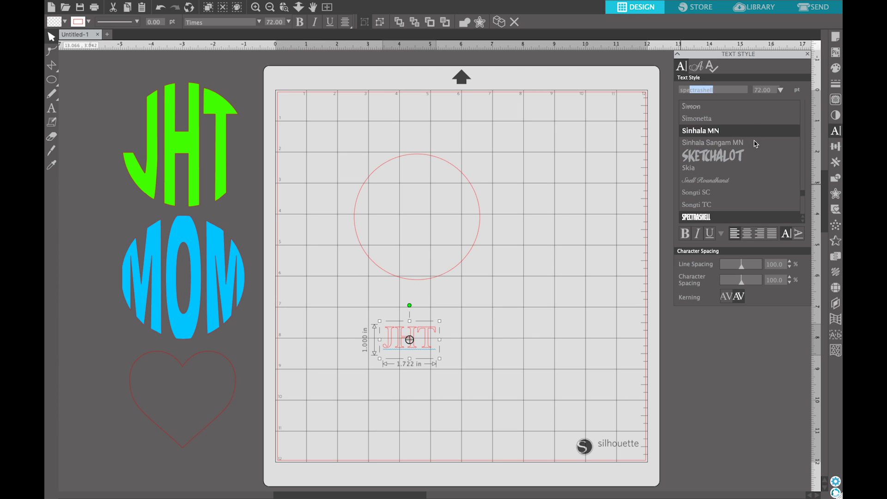
pyautogui.scroll(-2, 753, 138)
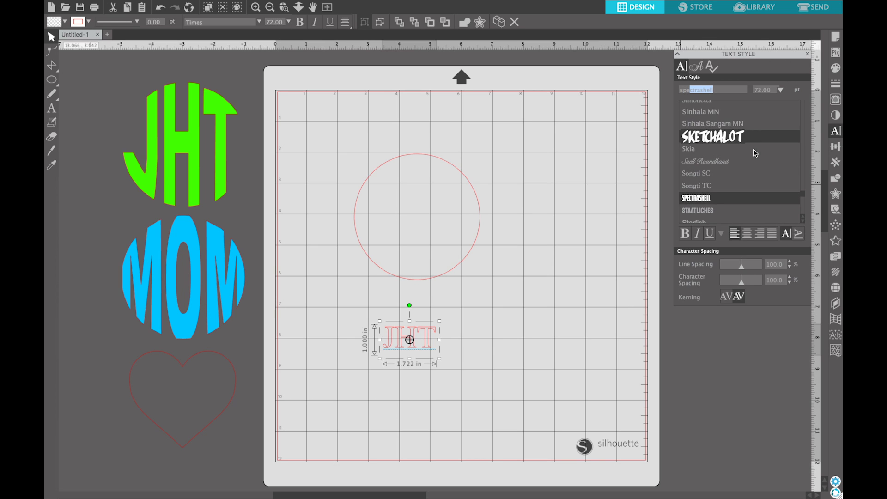
pyautogui.scroll(-1, 744, 171)
pyautogui.click(735, 183)
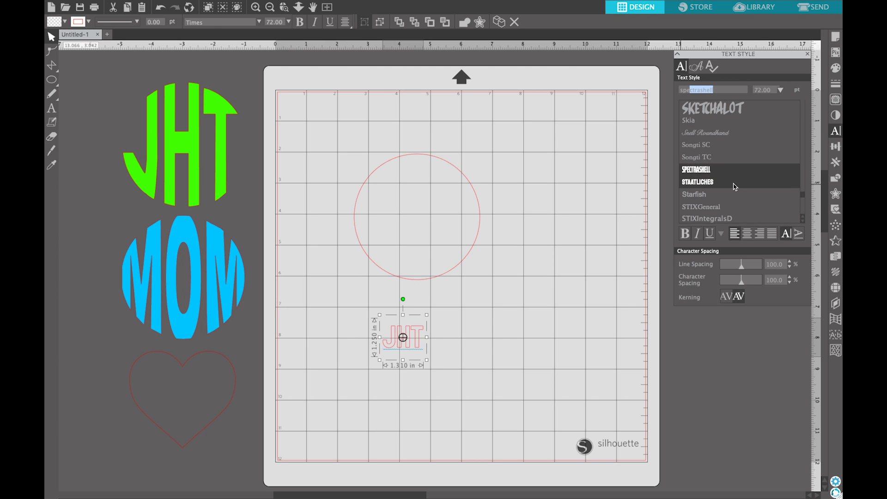
pyautogui.click(502, 345)
pyautogui.click(396, 340)
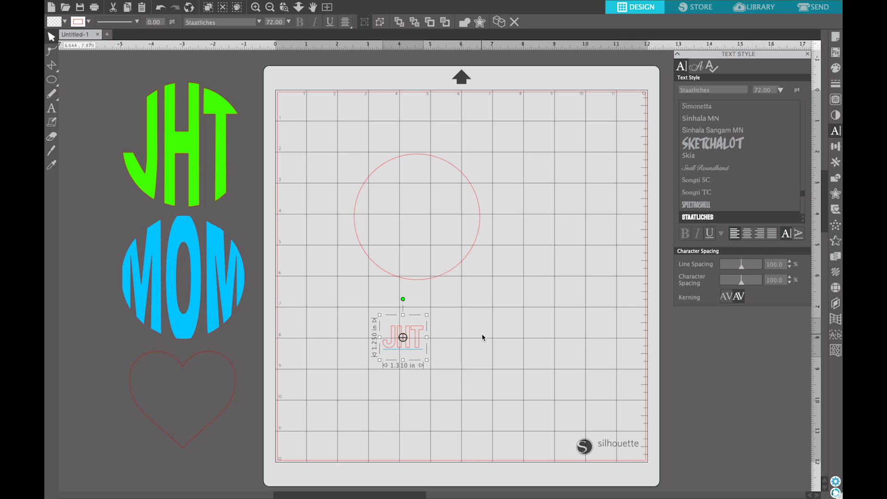
# - Move JHT into the circle and Align Center it with the circle
pyautogui.moveTo(417, 337); pyautogui.dragTo(430, 212)
pyautogui.keyDown('shift'); pyautogui.click(417, 280); pyautogui.keyUp('shift')
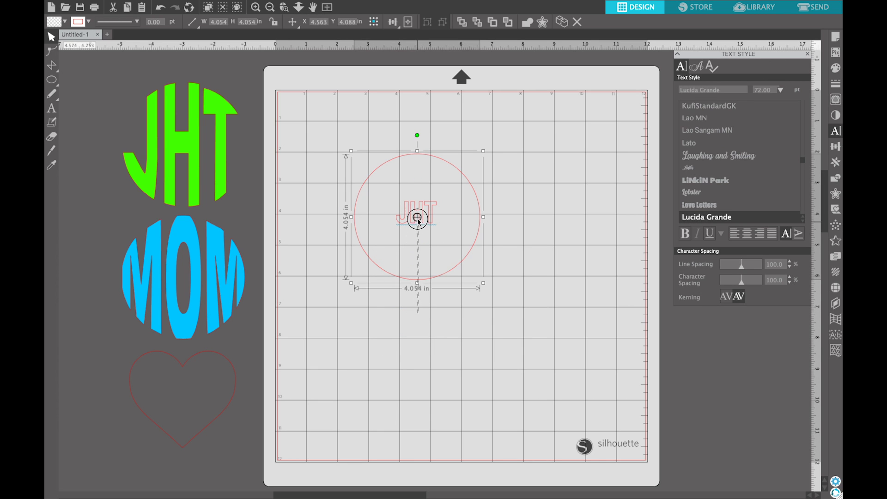
pyautogui.click(418, 222)
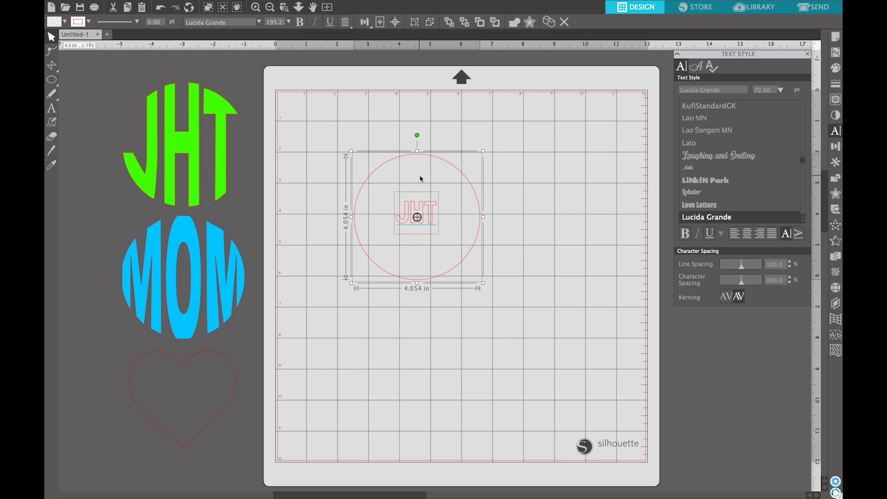
pyautogui.click(365, 21)
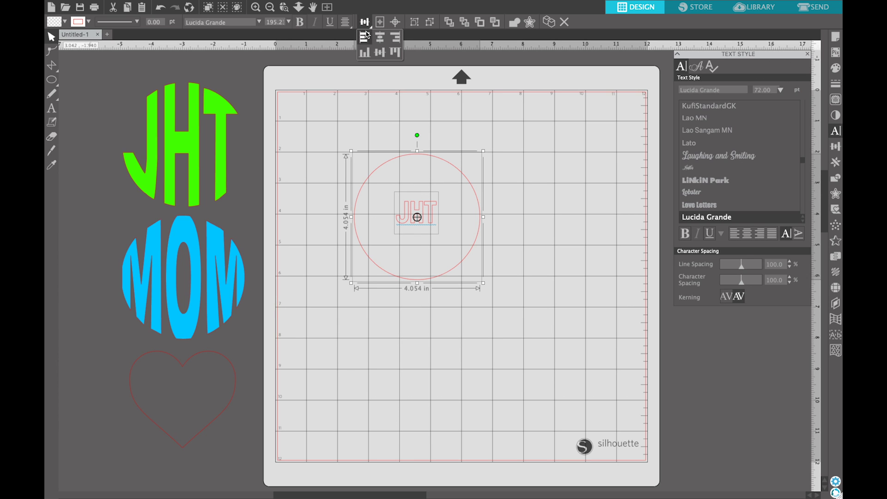
pyautogui.click(381, 39)
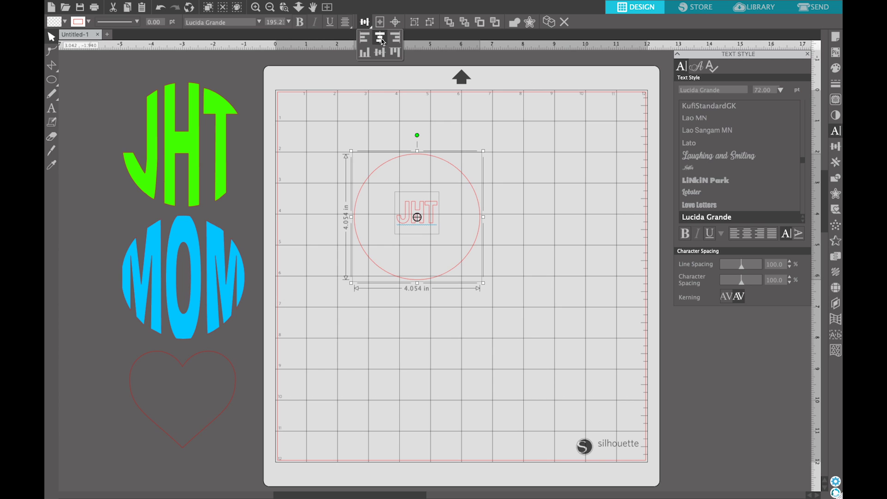
pyautogui.click(479, 131)
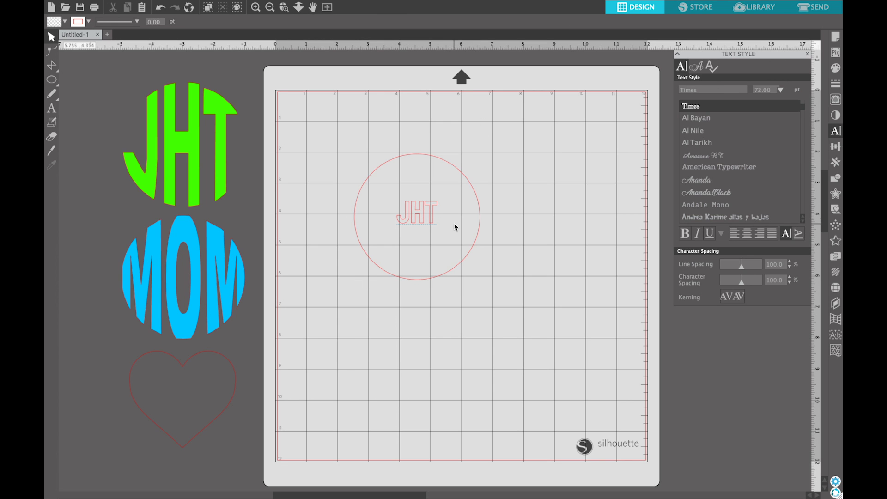
# - Scale the JHT text up to about 4 inches wide inside the circle
pyautogui.click(437, 221)
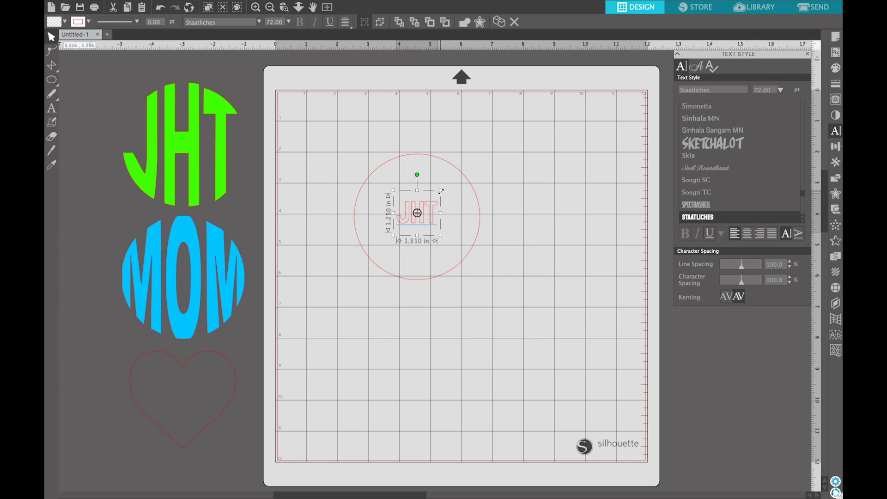
pyautogui.moveTo(442, 190); pyautogui.dragTo(519, 139)
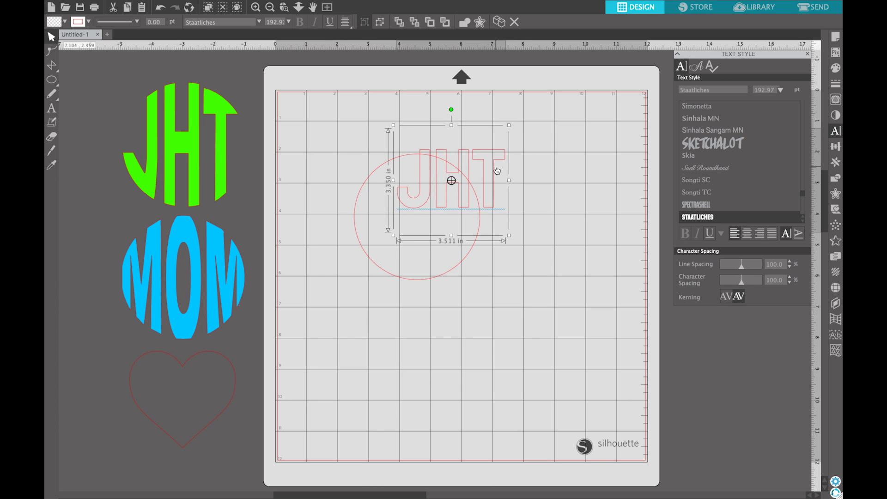
pyautogui.moveTo(496, 171); pyautogui.dragTo(453, 214)
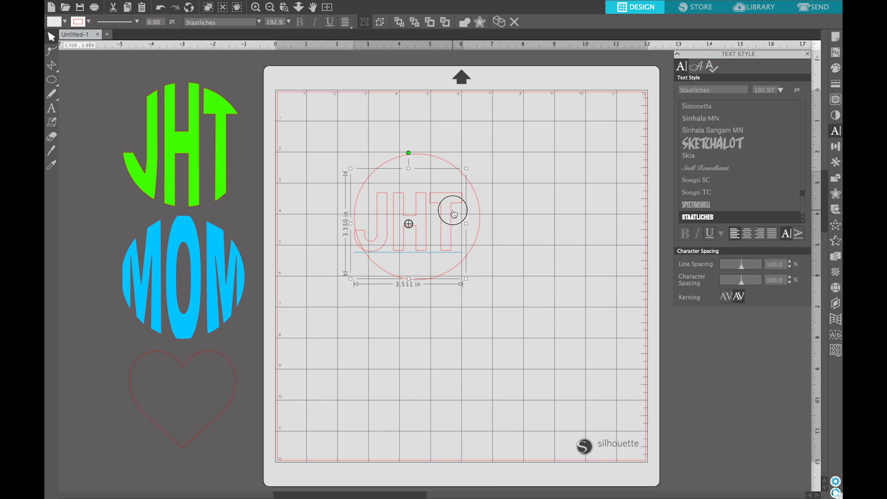
pyautogui.moveTo(466, 168); pyautogui.dragTo(482, 152)
pyautogui.moveTo(467, 207); pyautogui.dragTo(464, 208)
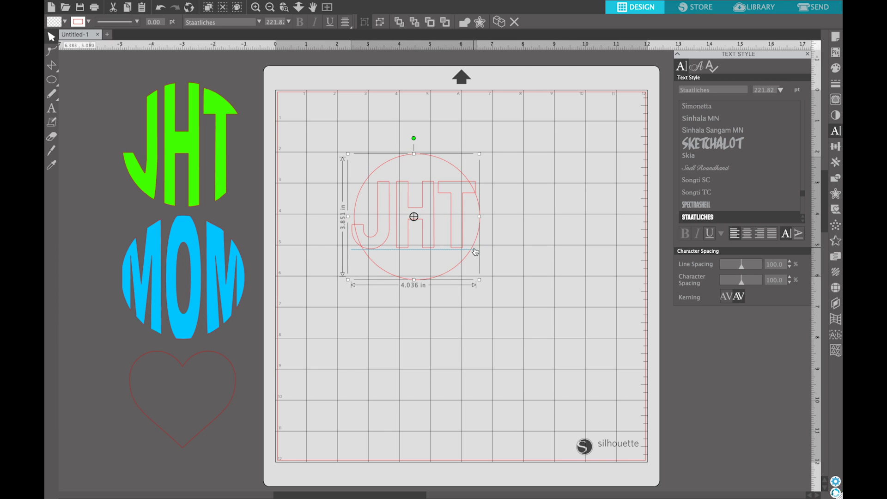
pyautogui.click(501, 220)
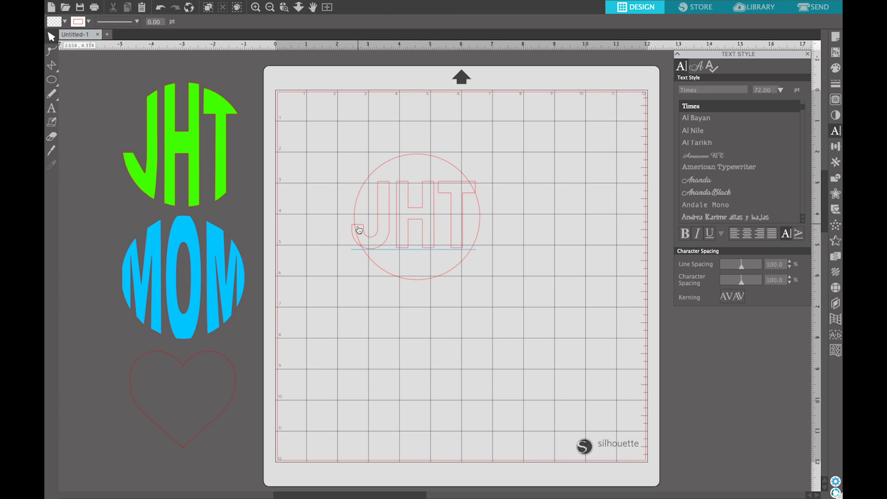
# - Ungroup the JHT text into separate letters
pyautogui.click(462, 230)
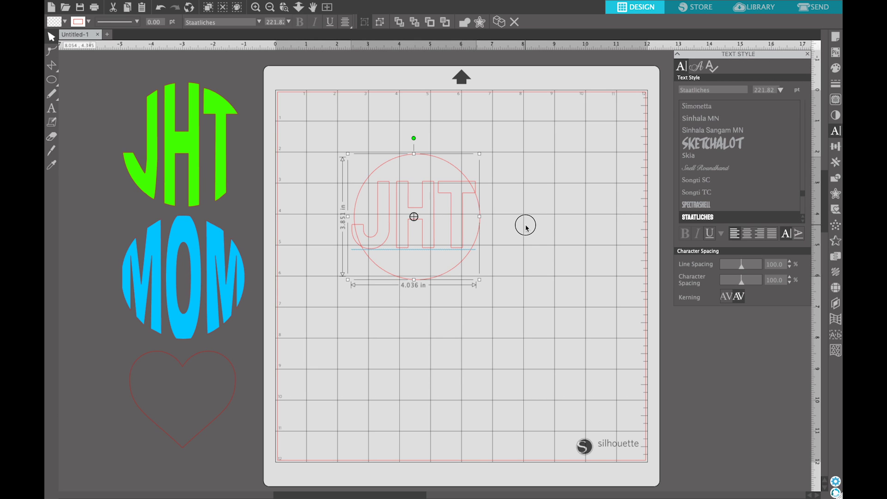
pyautogui.click(525, 222)
pyautogui.click(463, 226)
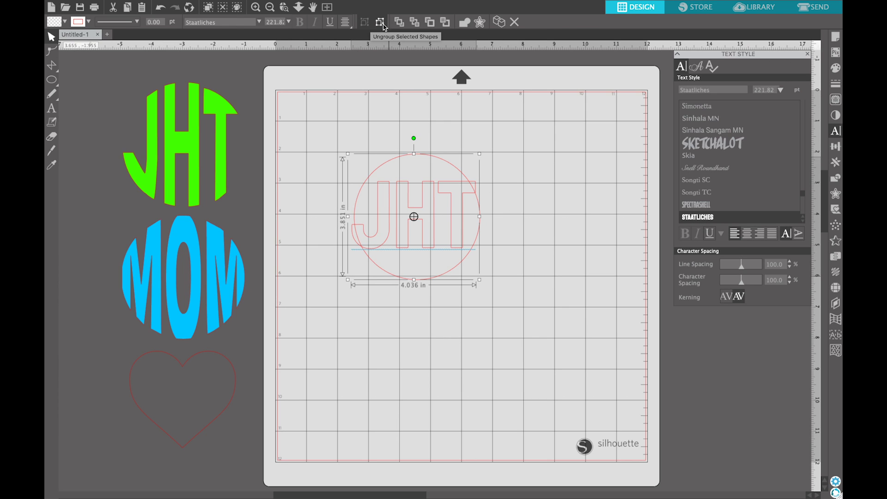
pyautogui.click(383, 24)
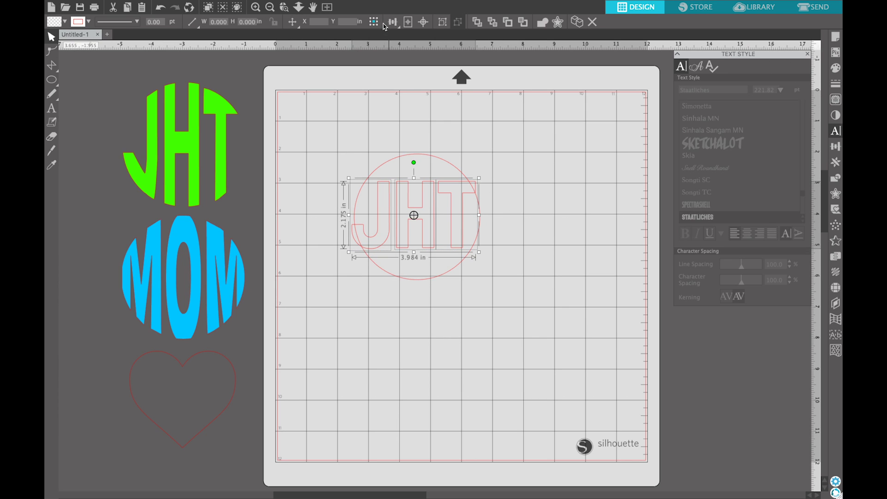
# - Stretch the H up and down to about 4.045 inches tall, spanning the circle
pyautogui.click(551, 171)
pyautogui.click(433, 241)
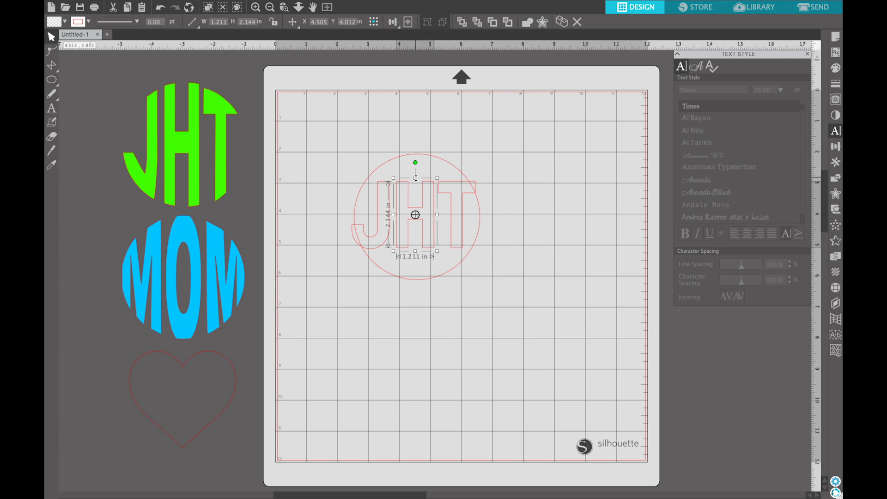
pyautogui.moveTo(416, 177); pyautogui.dragTo(416, 151)
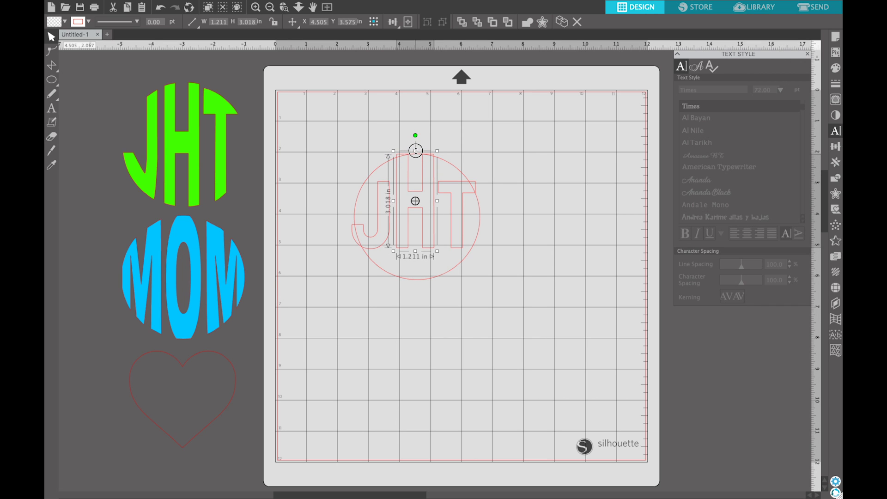
pyautogui.moveTo(414, 251); pyautogui.dragTo(415, 283)
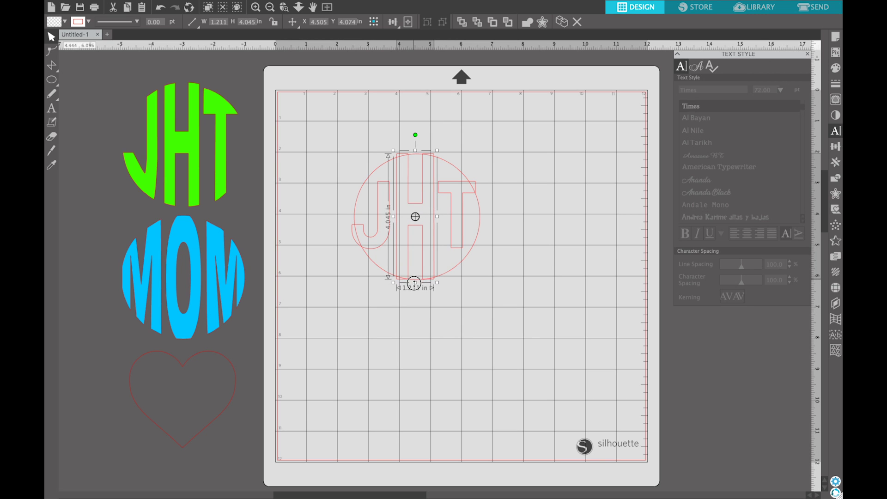
pyautogui.click(467, 301)
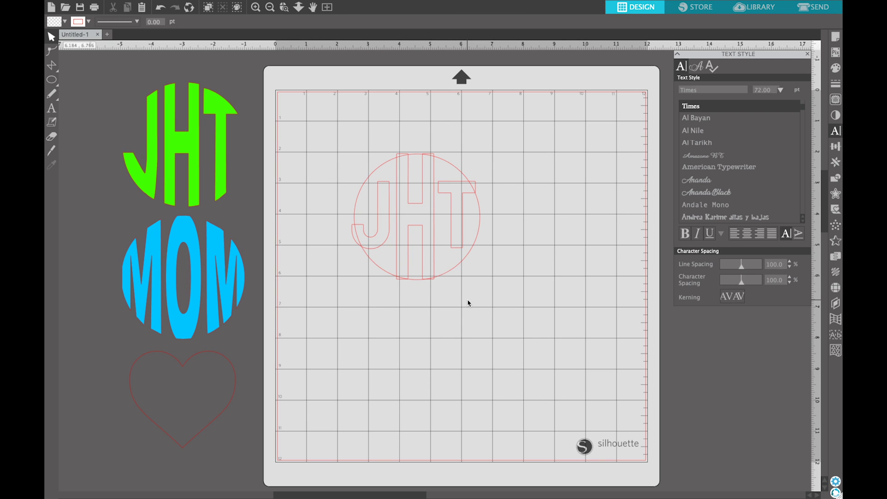
pyautogui.click(434, 224)
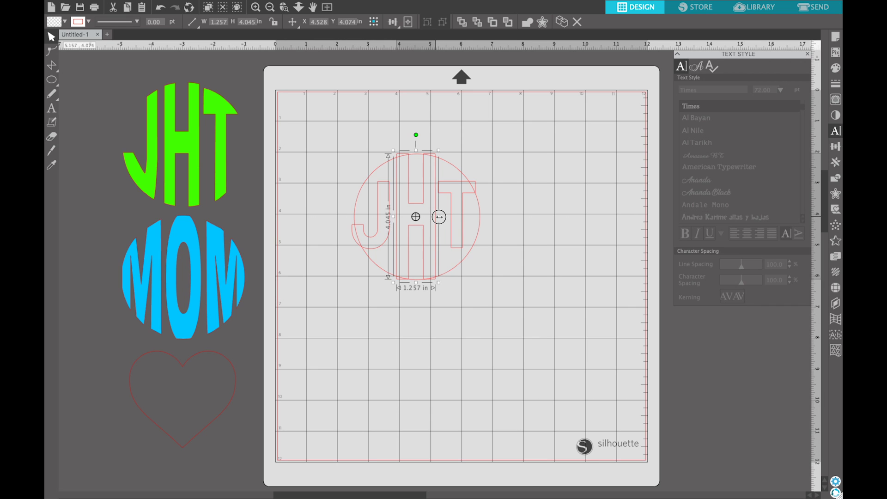
# - Nudge the H slightly, then stretch the J taller both upward and downward
pyautogui.moveTo(393, 217); pyautogui.dragTo(392, 216)
pyautogui.click(509, 220)
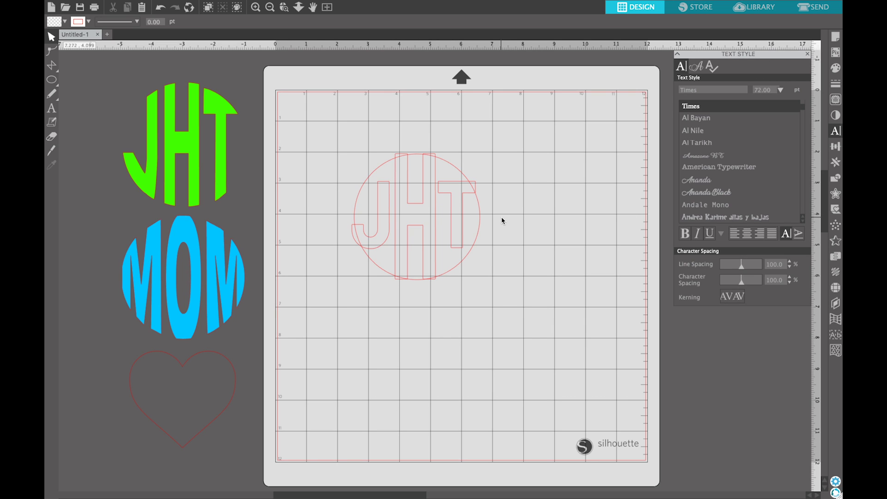
pyautogui.click(389, 214)
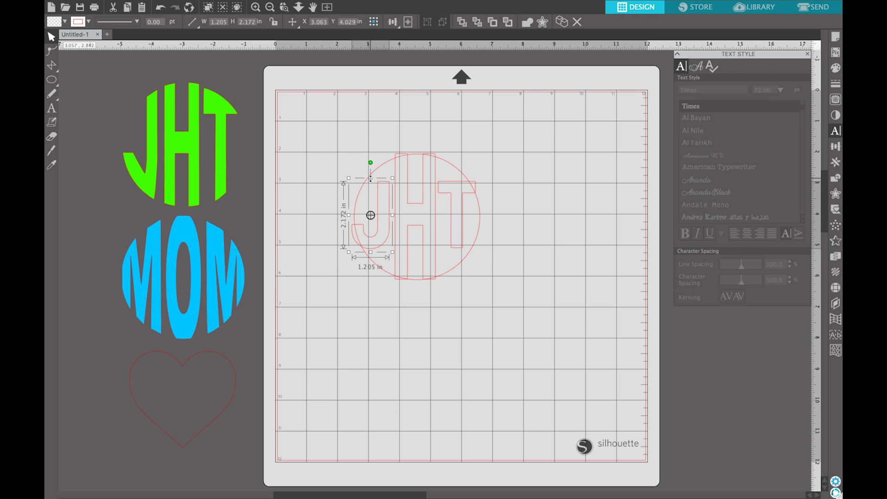
pyautogui.moveTo(370, 177); pyautogui.dragTo(371, 162)
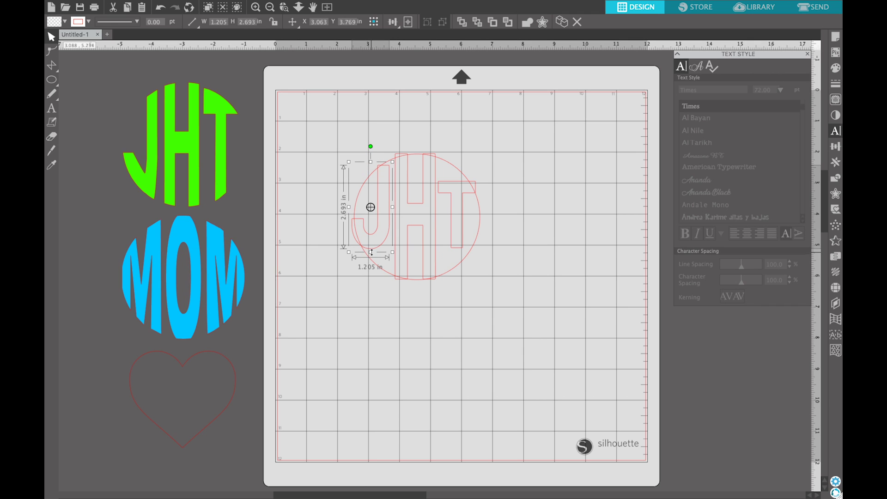
pyautogui.moveTo(370, 252); pyautogui.dragTo(373, 258)
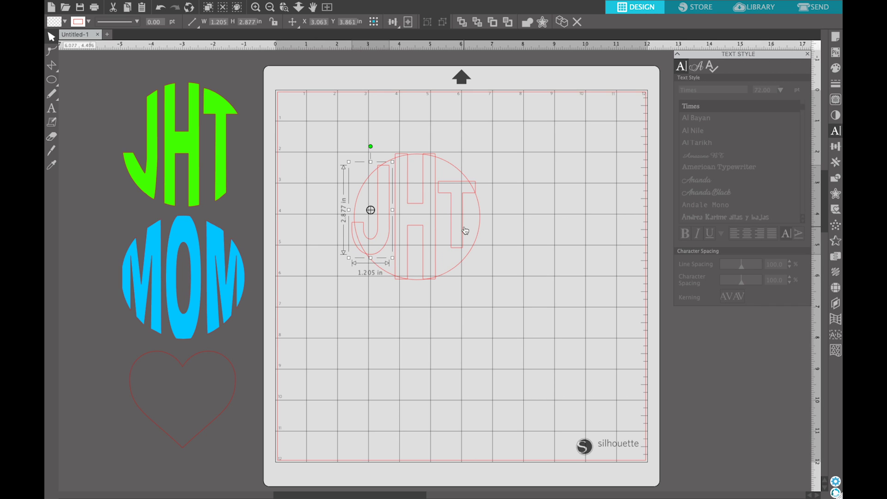
# - Stretch the T to about 3.06 inches tall, toward the circle's bottom edge
pyautogui.click(463, 211)
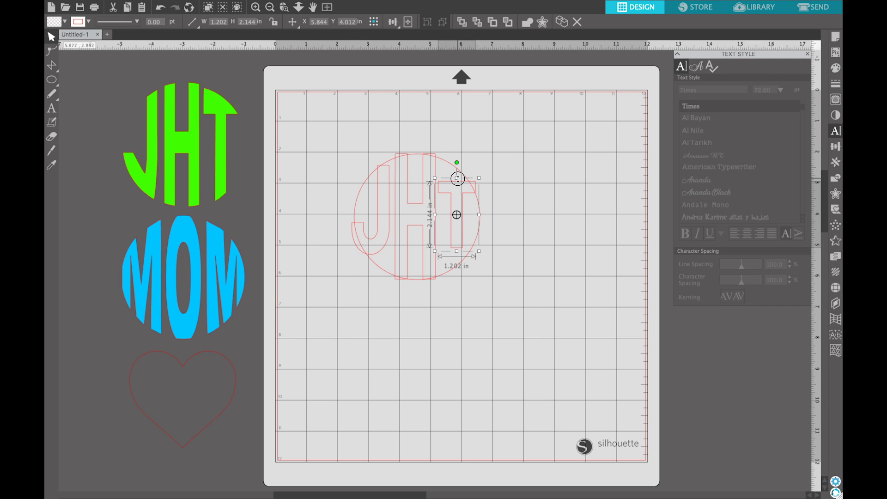
pyautogui.moveTo(457, 178); pyautogui.dragTo(457, 166)
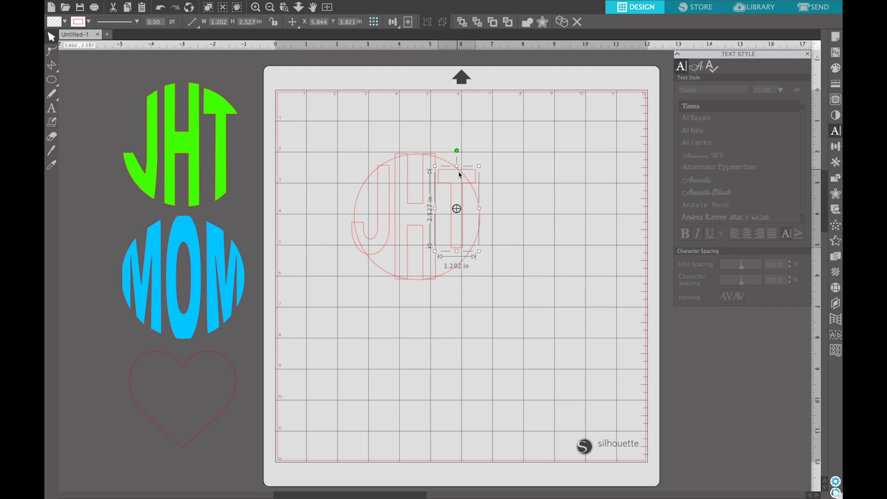
pyautogui.moveTo(456, 251); pyautogui.dragTo(456, 268)
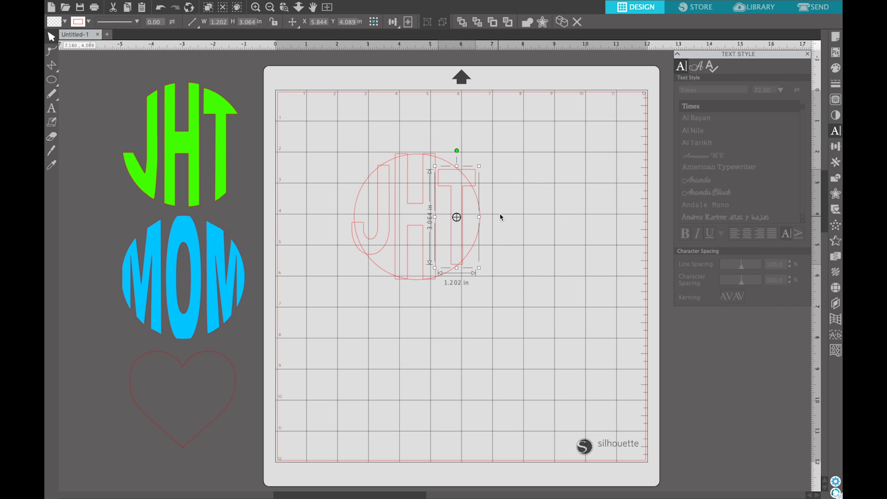
pyautogui.click(501, 197)
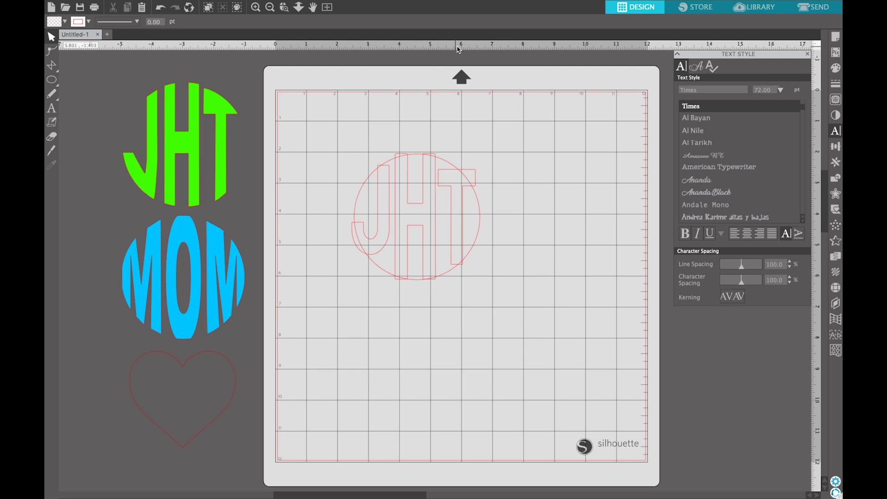
# - Add a horizontal guide, align the T's top to it and lengthen the T slightly
pyautogui.click(418, 48)
pyautogui.moveTo(417, 49); pyautogui.dragTo(421, 168)
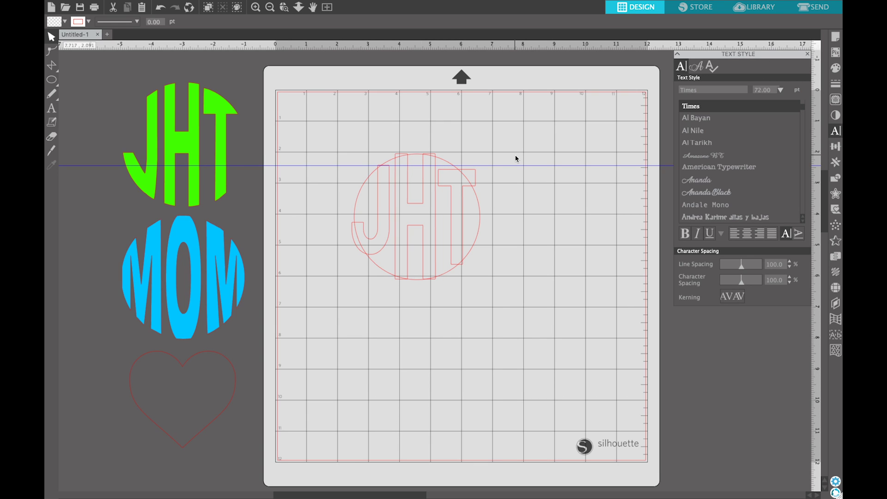
pyautogui.moveTo(474, 182); pyautogui.dragTo(476, 179)
pyautogui.click(514, 179)
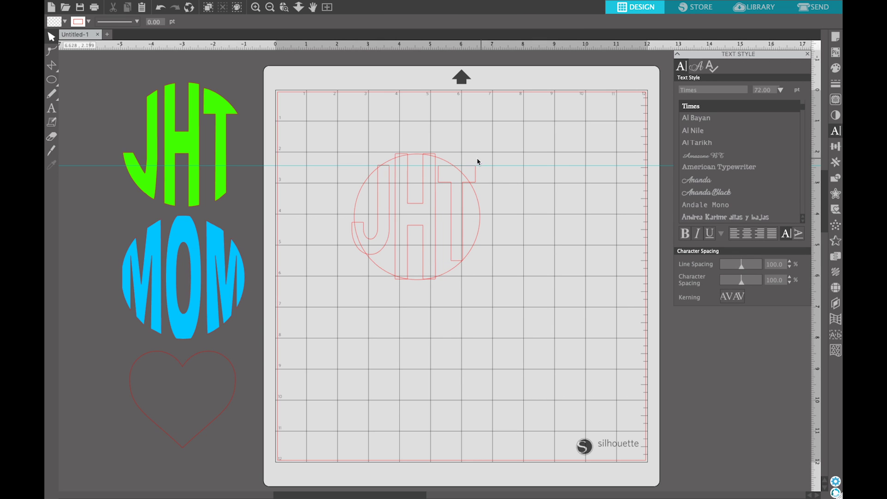
pyautogui.click(460, 260)
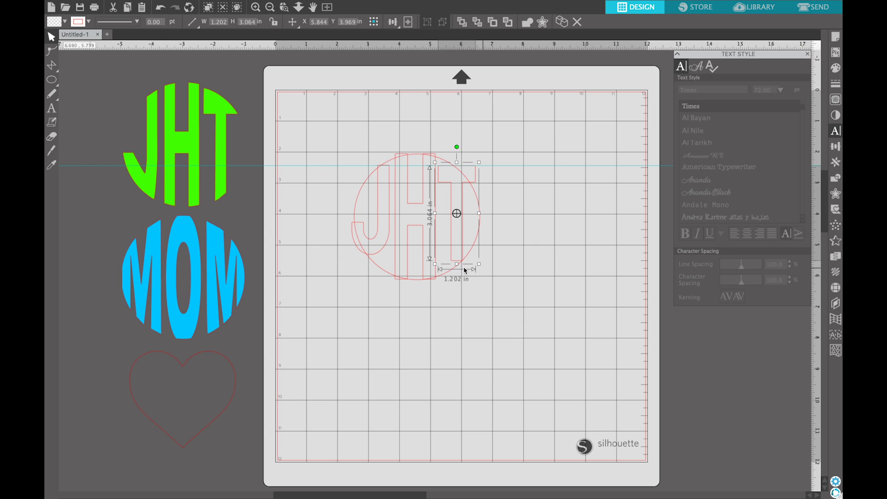
pyautogui.moveTo(456, 265); pyautogui.dragTo(457, 267)
pyautogui.click(521, 218)
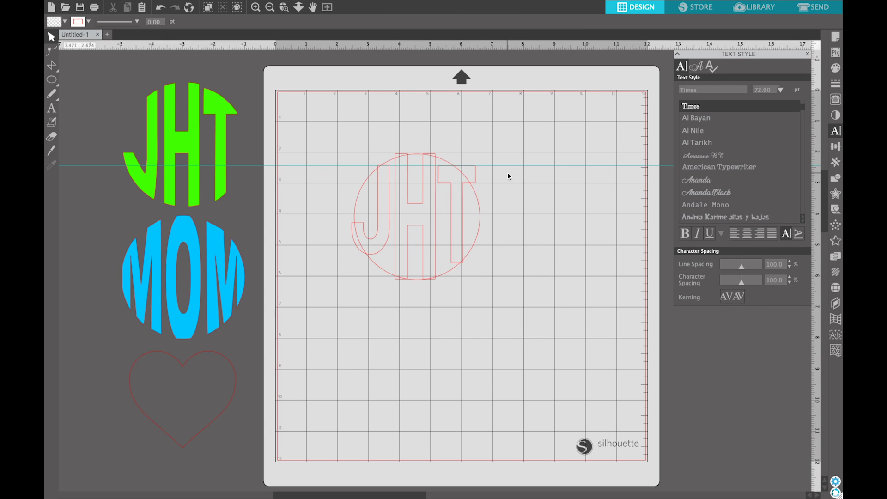
# - Check the J and circle sizes and raise the horizontal guide higher on the mat
pyautogui.click(373, 256)
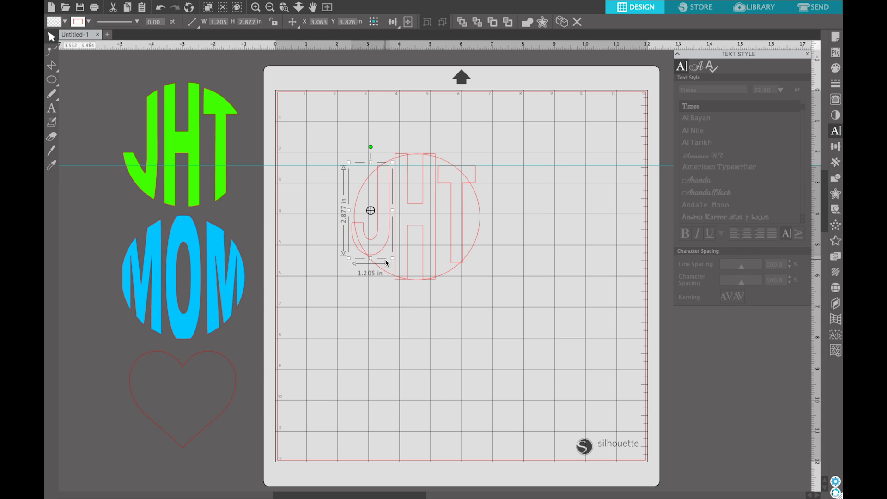
pyautogui.click(371, 257)
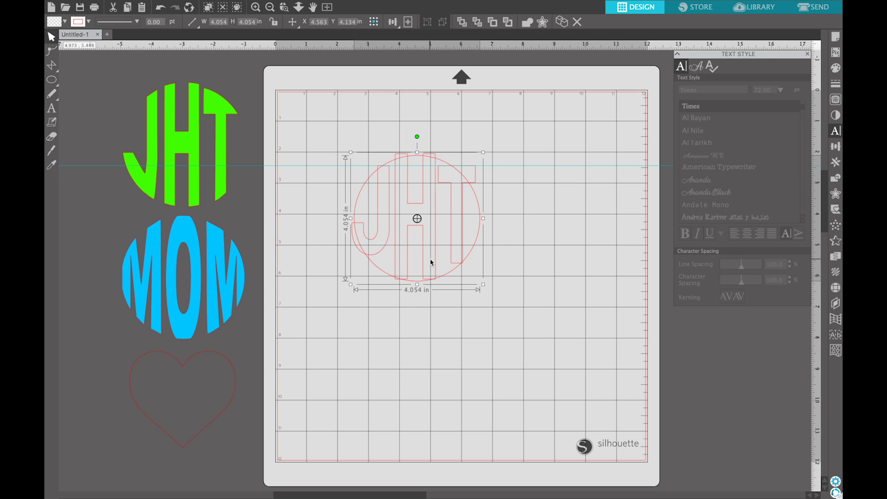
pyautogui.click(519, 263)
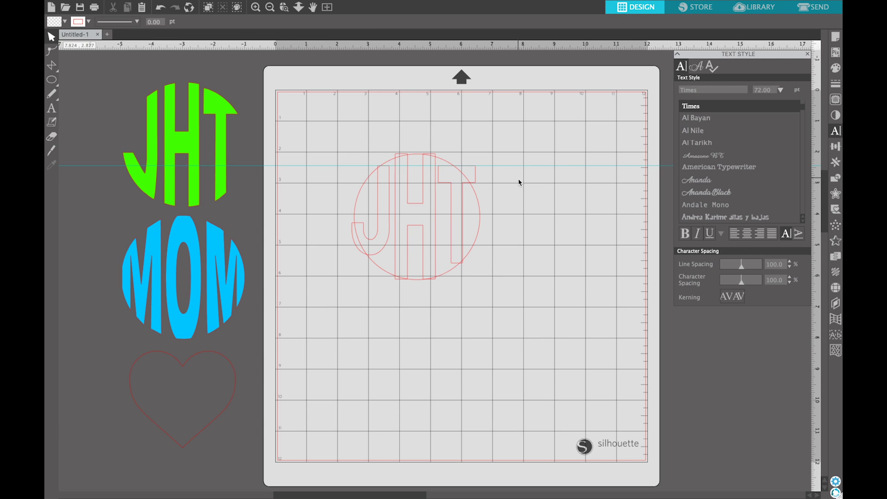
pyautogui.moveTo(521, 165); pyautogui.dragTo(521, 137)
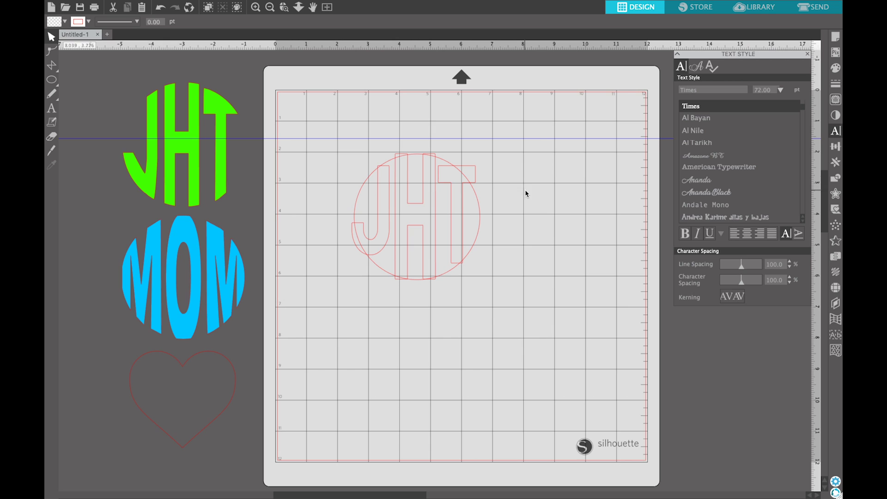
pyautogui.click(503, 210)
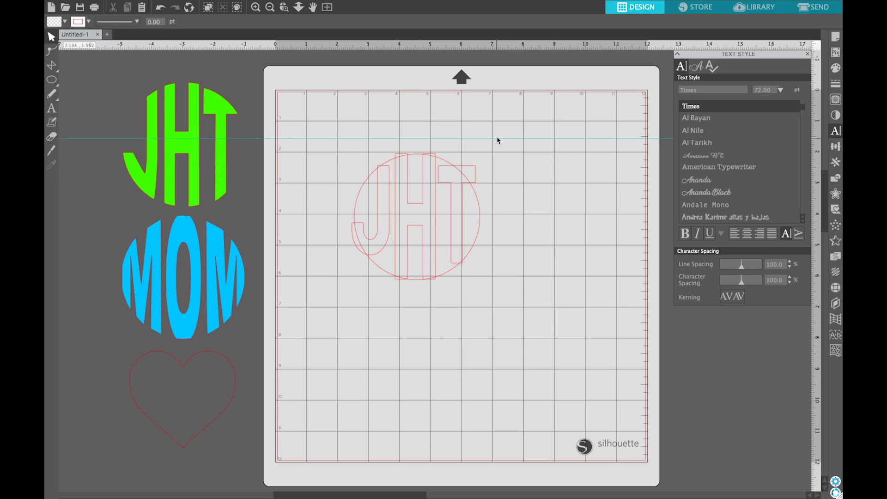
pyautogui.moveTo(497, 136); pyautogui.dragTo(497, 132)
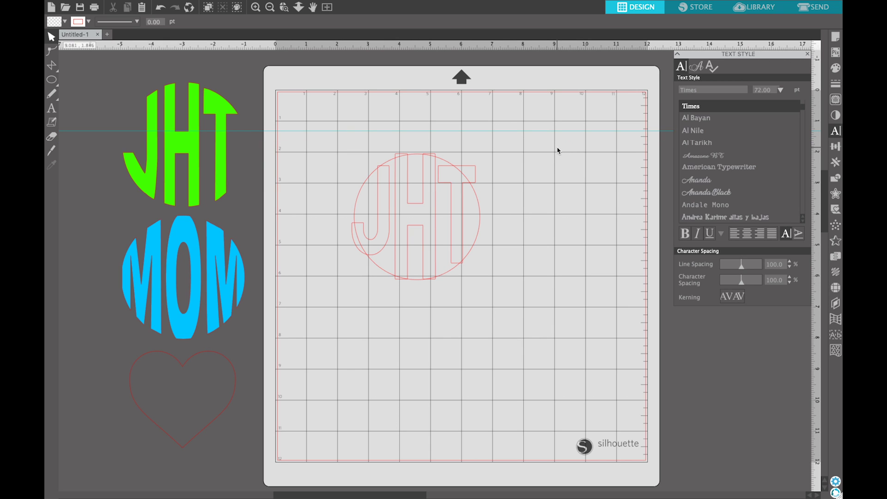
pyautogui.doubleClick(384, 250)
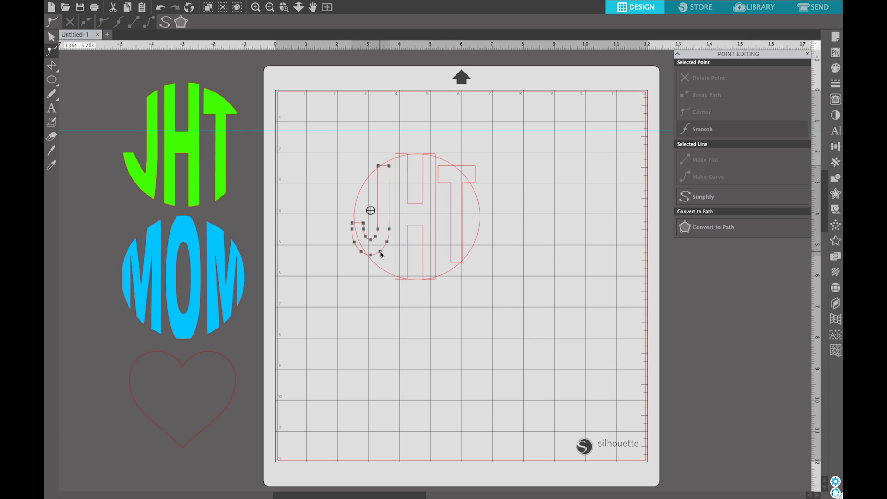
# - Drag the J's bottom point down and adjust hook points, leaving it about 1.207 × 3.294 in
pyautogui.moveTo(380, 252)
pyautogui.mouseDown()
pyautogui.moveTo(381, 268)
pyautogui.moveTo(370, 261)
pyautogui.mouseUp()
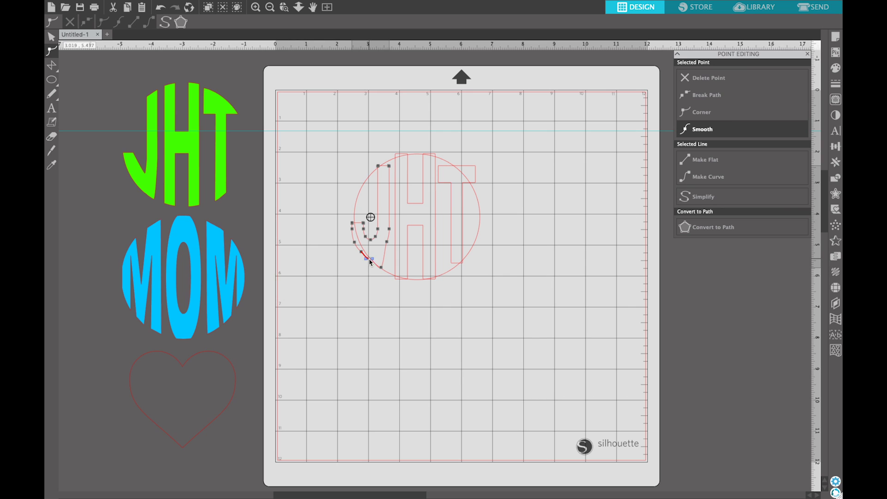
pyautogui.click(386, 281)
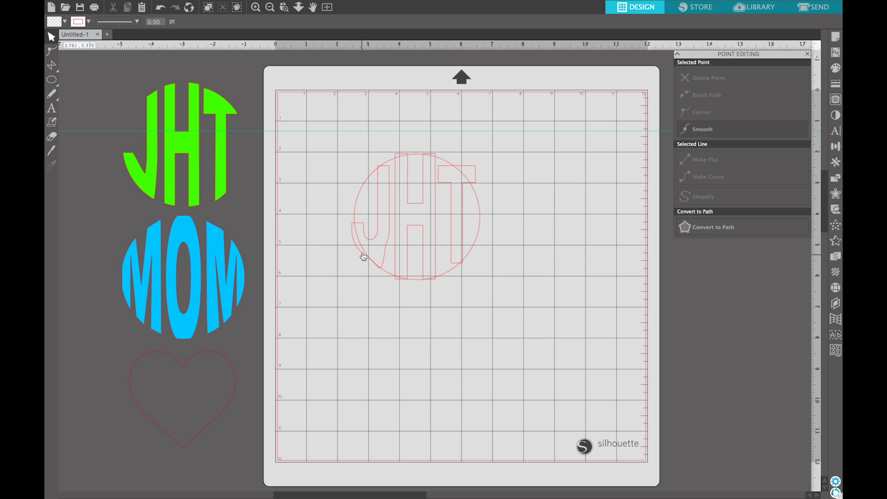
pyautogui.click(379, 267)
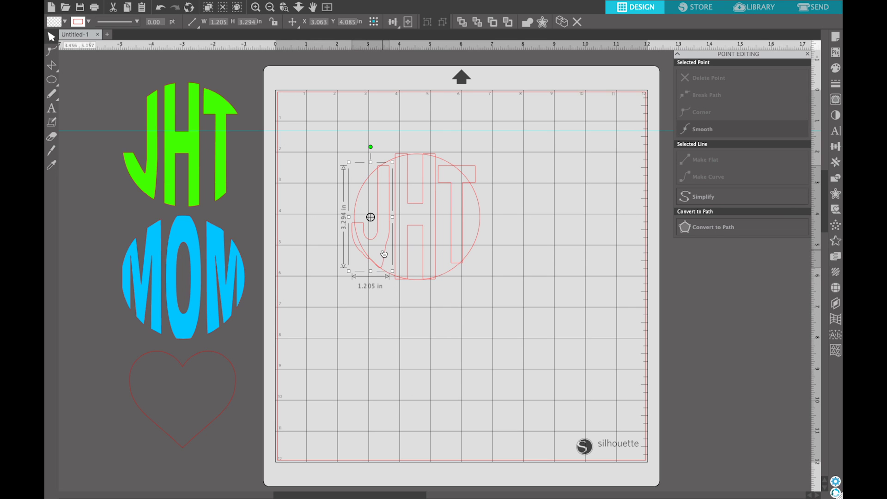
pyautogui.doubleClick(387, 252)
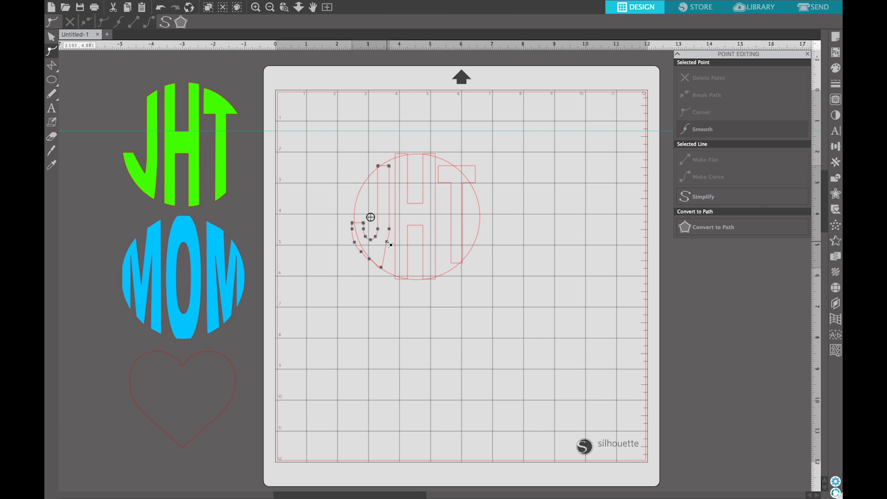
pyautogui.click(388, 242)
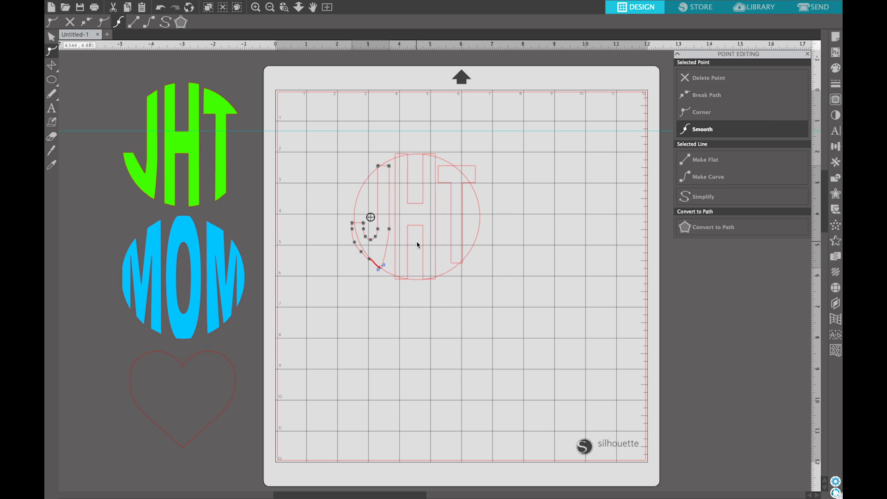
pyautogui.click(420, 323)
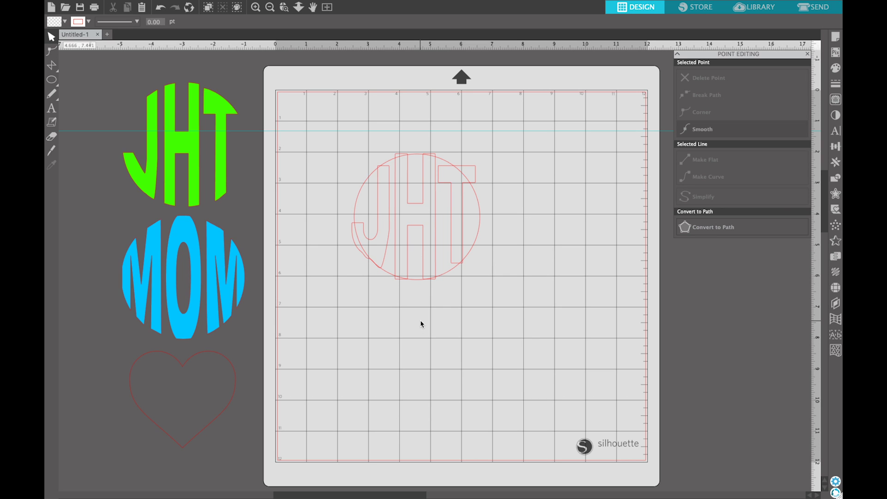
pyautogui.doubleClick(391, 237)
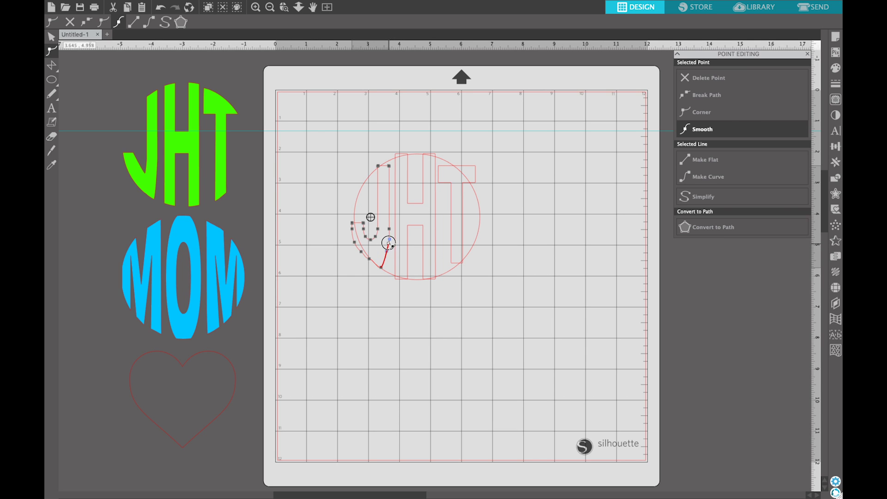
pyautogui.click(424, 305)
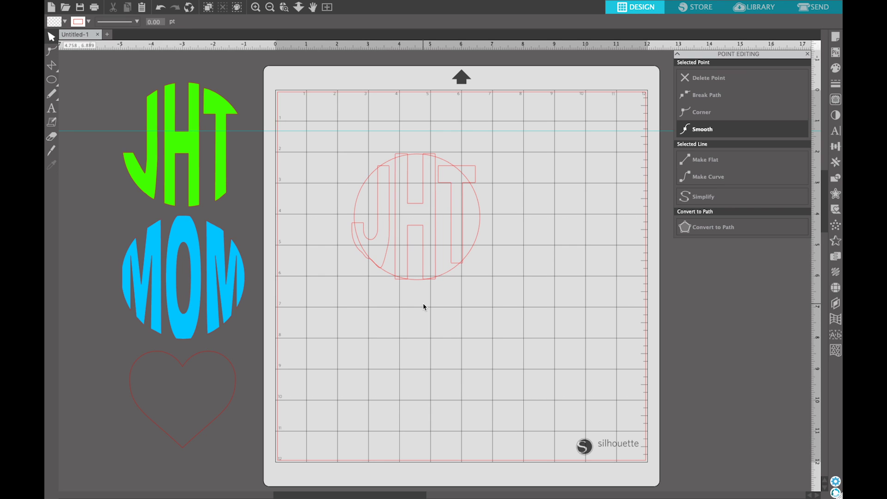
pyautogui.doubleClick(389, 251)
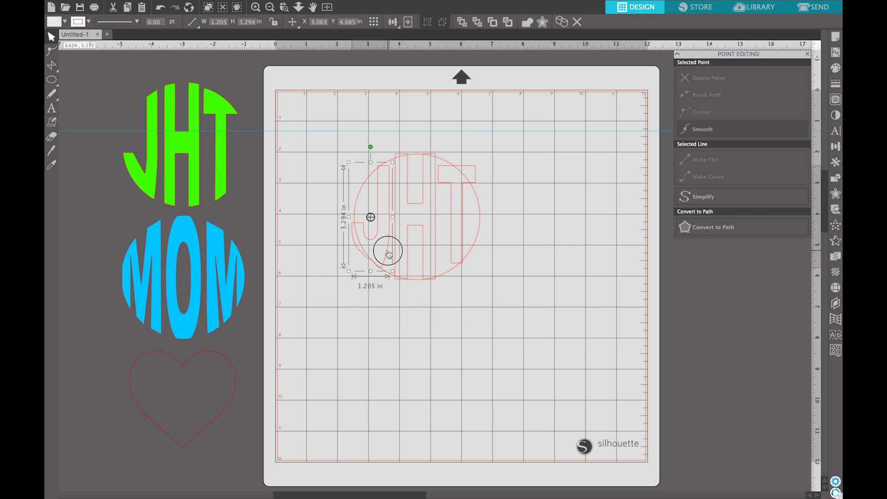
pyautogui.click(388, 244)
pyautogui.click(383, 309)
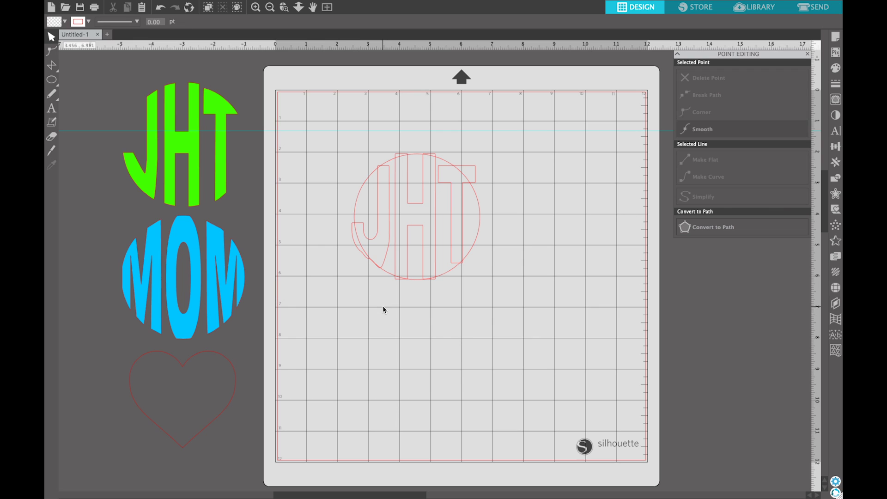
pyautogui.click(363, 228)
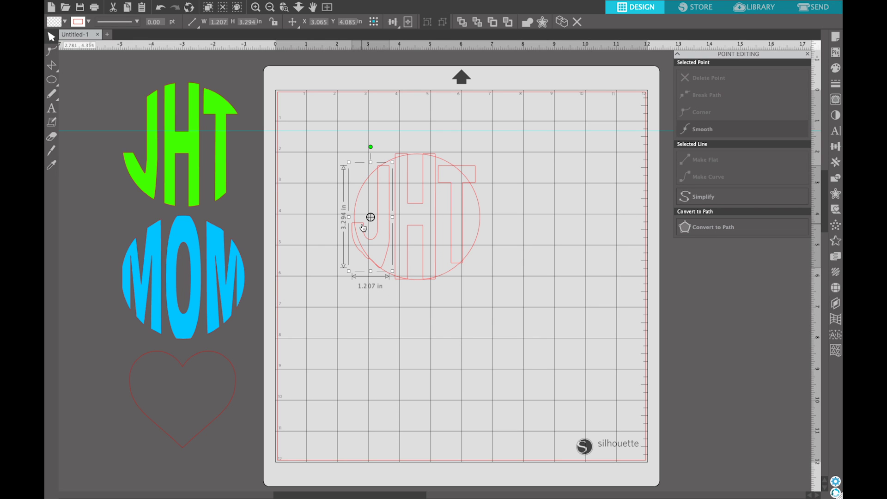
# - Edit the J's top node and vertical segment in point editing
pyautogui.doubleClick(390, 172)
pyautogui.click(389, 163)
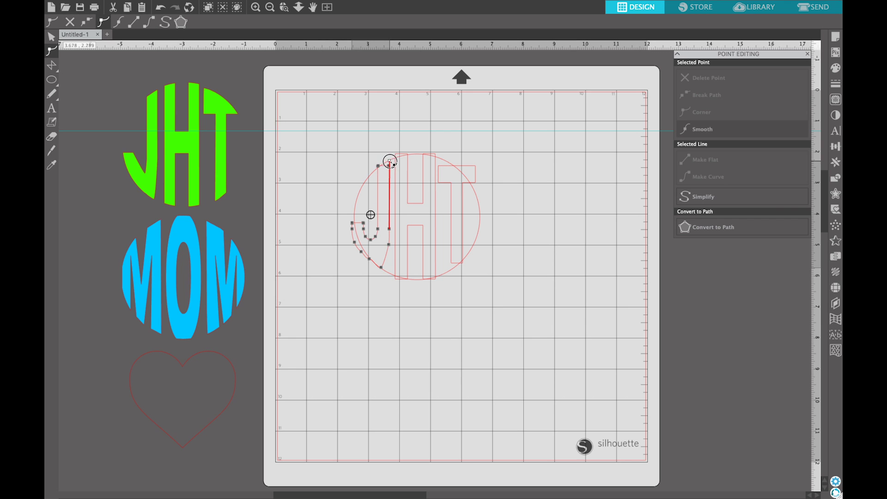
pyautogui.click(384, 173)
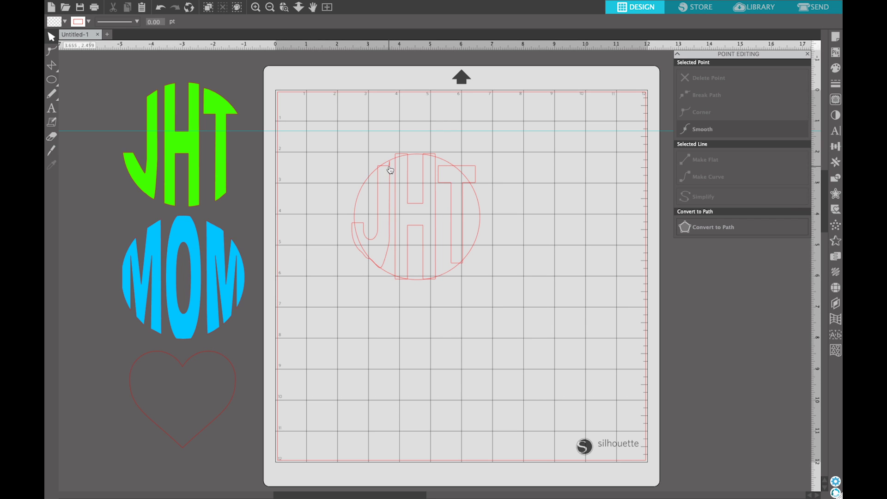
pyautogui.doubleClick(391, 168)
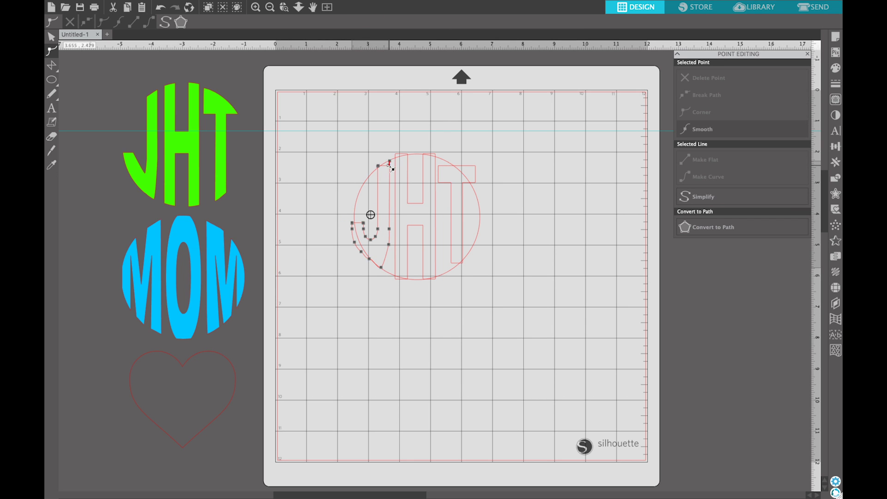
pyautogui.click(389, 165)
pyautogui.click(389, 168)
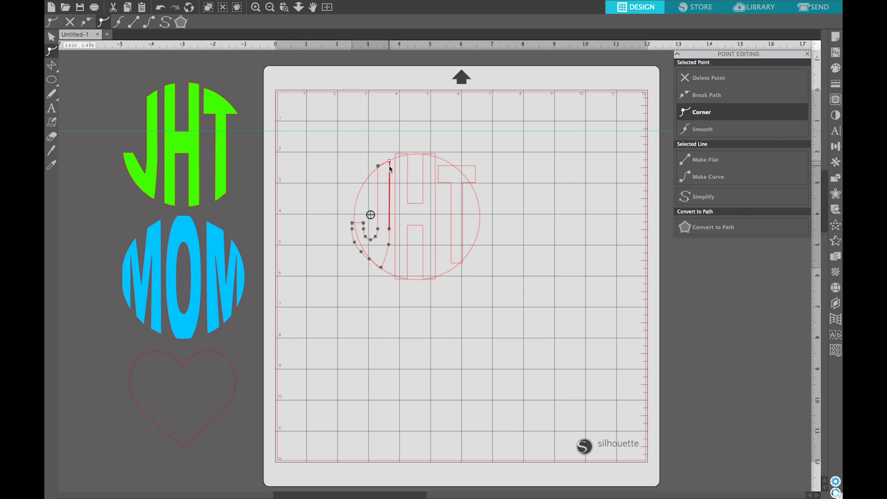
pyautogui.click(392, 129)
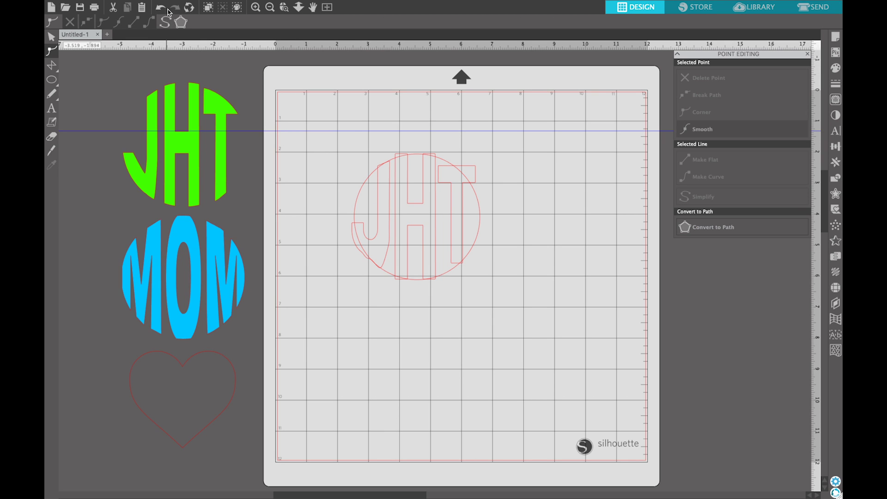
pyautogui.click(501, 211)
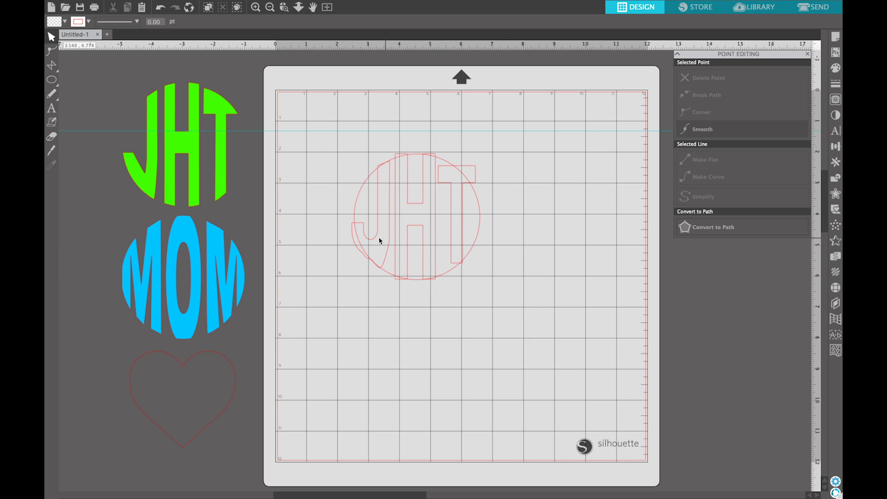
# - Drag the J's hook point further down and refine its inner and top-left nodes
pyautogui.doubleClick(364, 228)
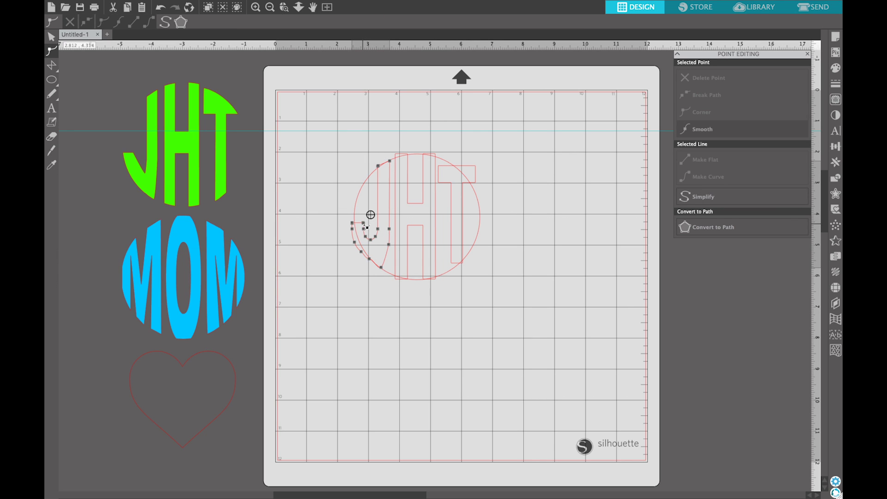
pyautogui.click(360, 212)
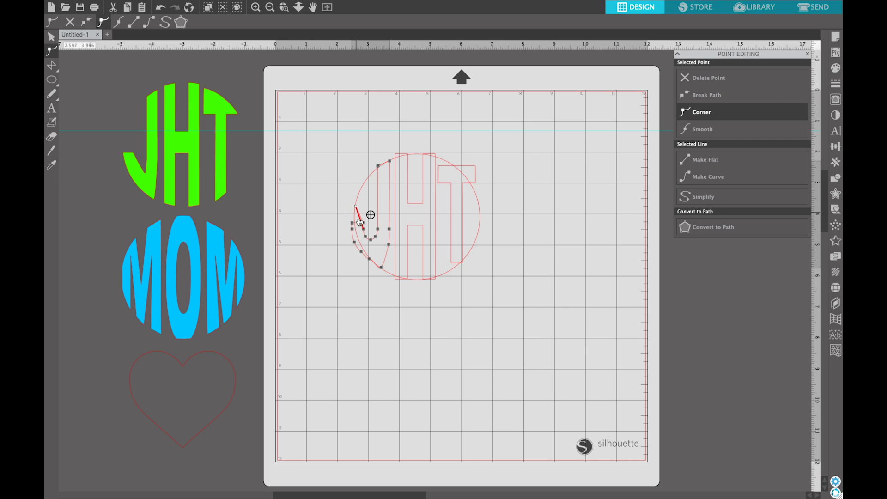
pyautogui.click(363, 225)
pyautogui.moveTo(363, 222); pyautogui.dragTo(364, 228)
pyautogui.click(357, 263)
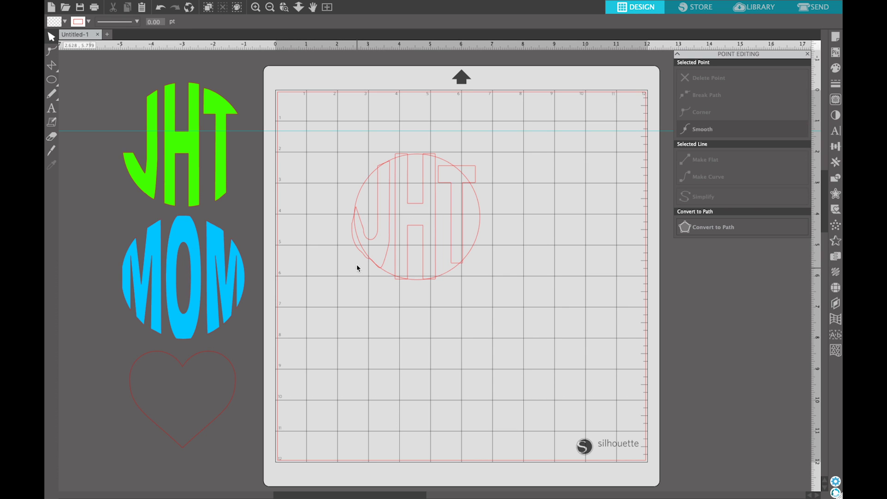
pyautogui.doubleClick(368, 234)
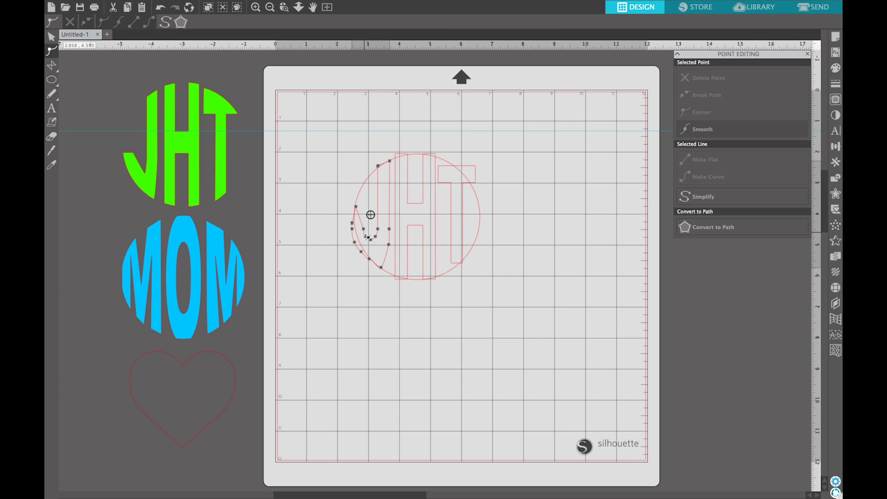
pyautogui.click(364, 230)
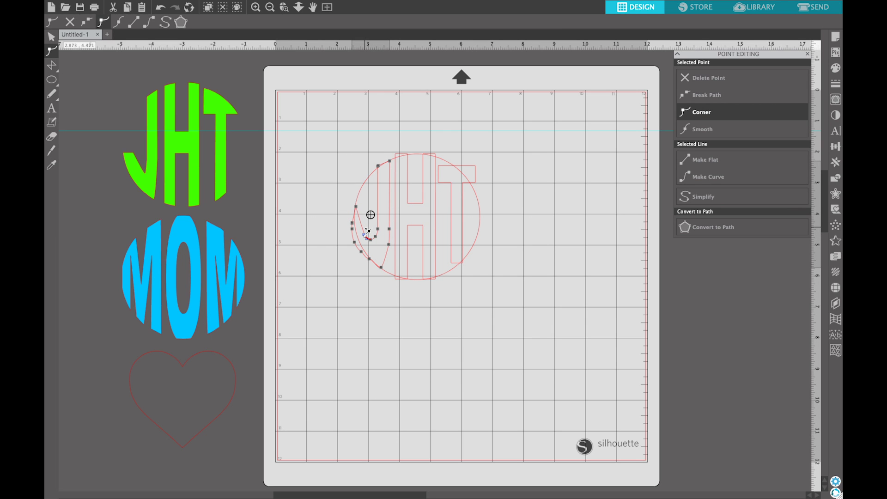
pyautogui.click(317, 251)
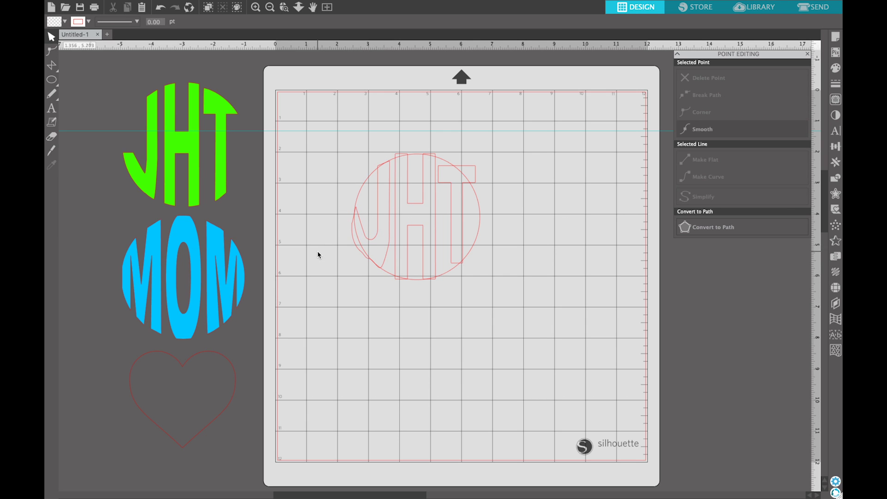
pyautogui.doubleClick(359, 212)
pyautogui.click(356, 206)
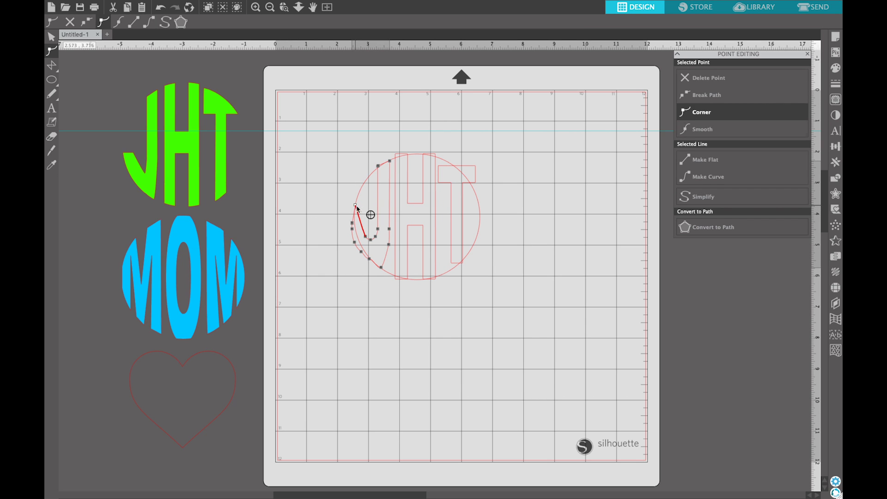
pyautogui.click(340, 256)
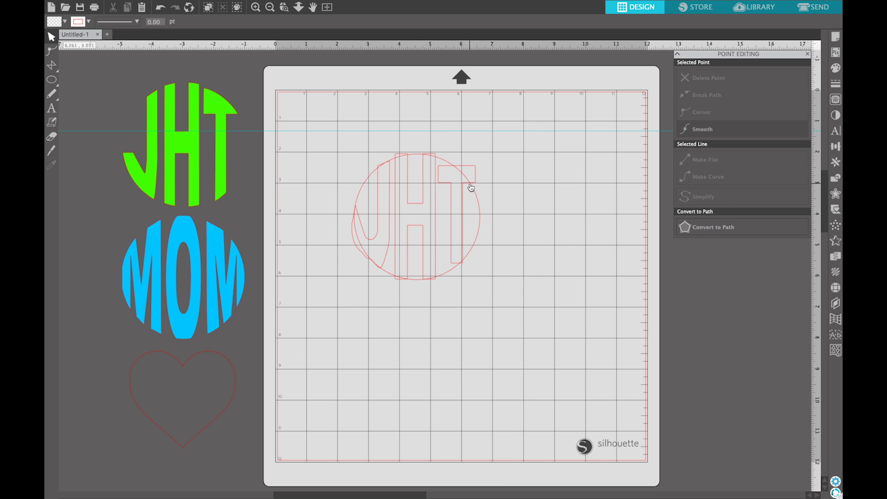
# - Pull the T crossbar's corner node up past the circle outline
pyautogui.click(446, 170)
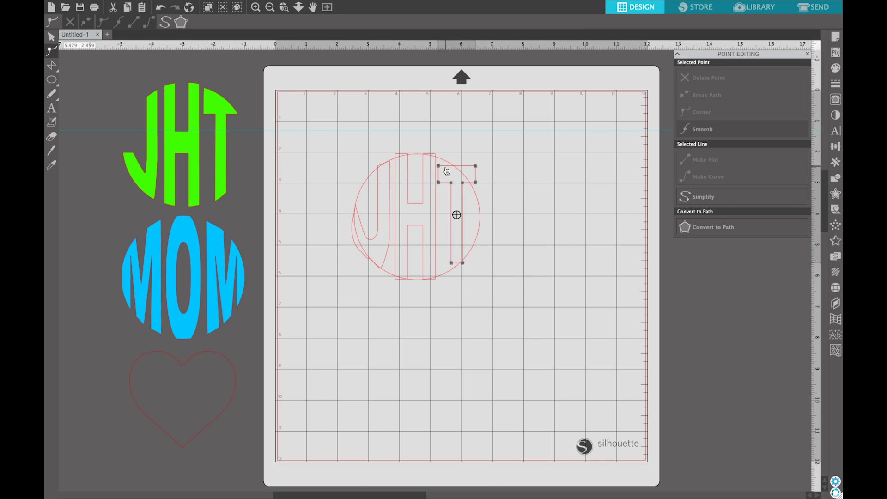
pyautogui.moveTo(440, 168); pyautogui.dragTo(442, 161)
pyautogui.click(518, 183)
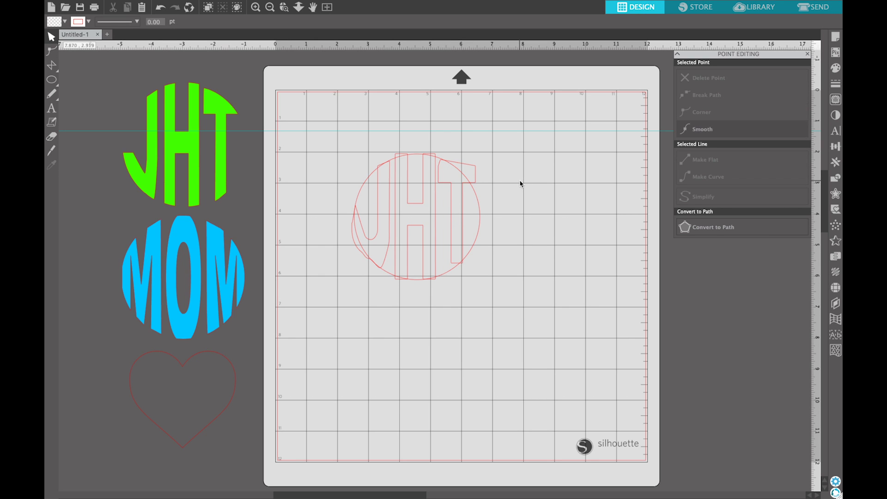
pyautogui.doubleClick(439, 168)
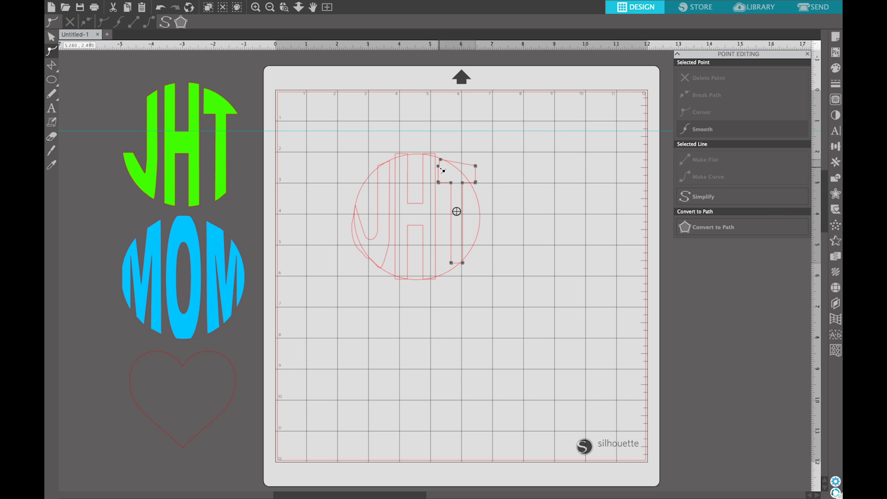
pyautogui.click(501, 166)
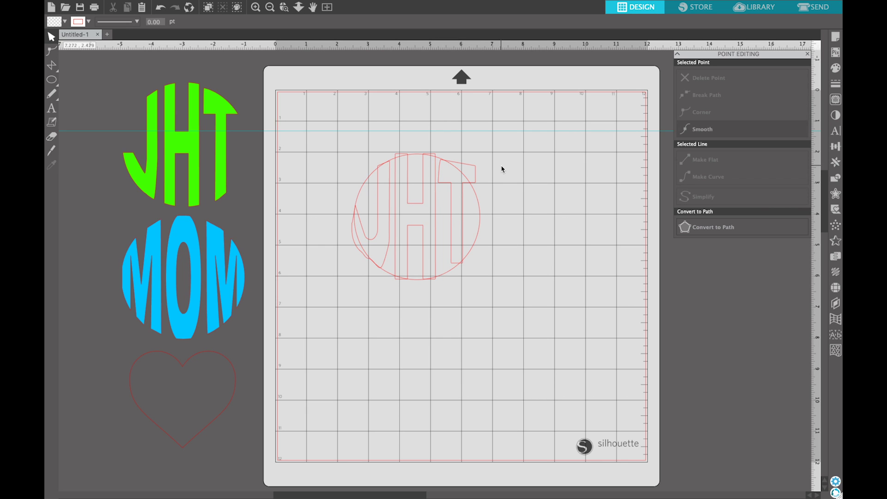
# - Reshape the T stem's bottom corner to meet the circle's lower-right edge
pyautogui.doubleClick(455, 265)
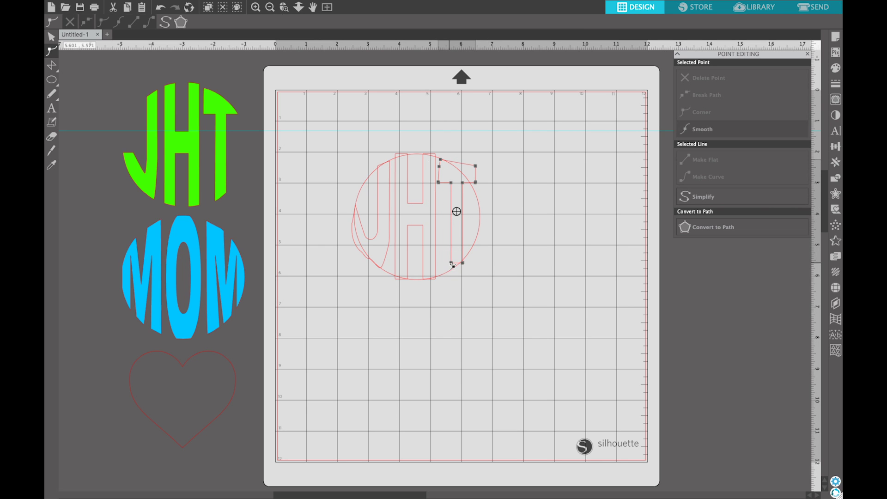
pyautogui.click(452, 263)
pyautogui.click(451, 270)
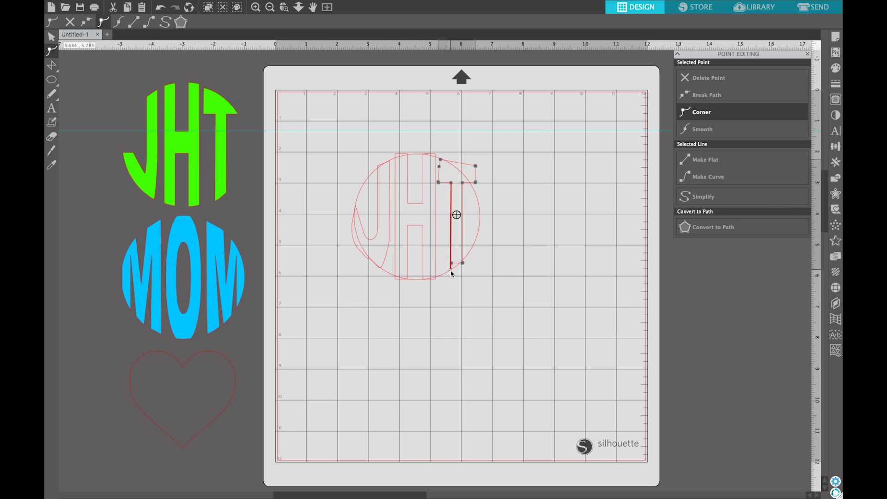
pyautogui.click(483, 268)
pyautogui.click(452, 265)
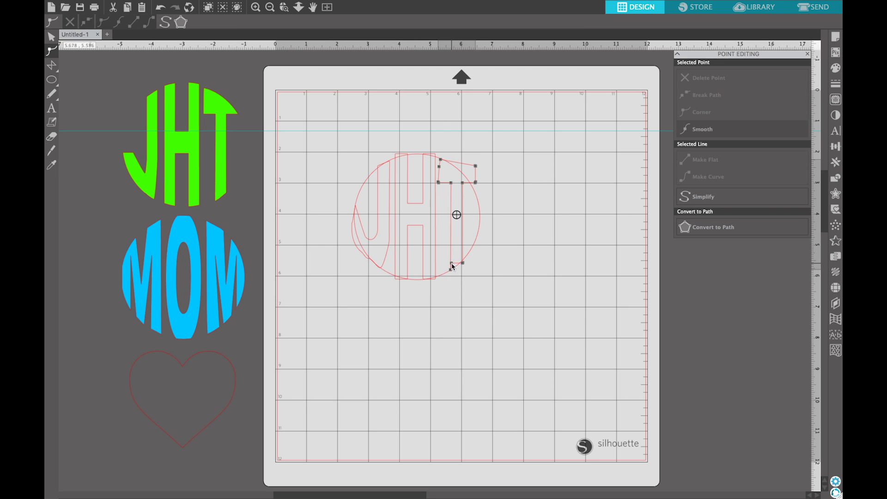
pyautogui.click(455, 267)
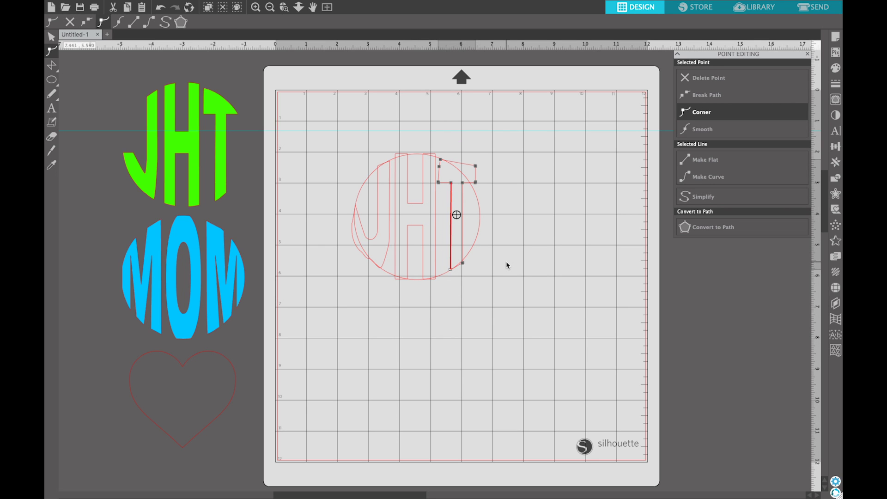
pyautogui.click(505, 289)
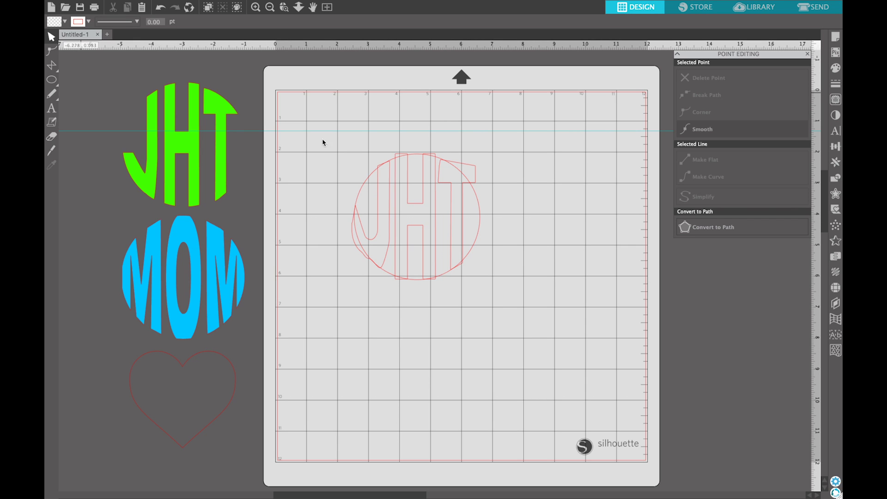
# - Select the J, H, T and circle together and Crop the letters to the circle
pyautogui.moveTo(361, 139); pyautogui.dragTo(489, 278)
pyautogui.moveTo(345, 139)
pyautogui.mouseDown()
pyautogui.moveTo(427, 239)
pyautogui.moveTo(504, 307)
pyautogui.mouseUp()
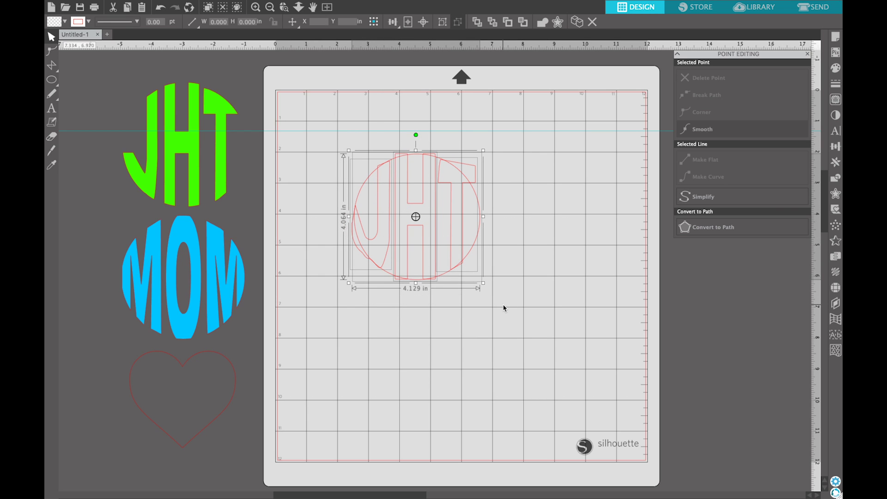
pyautogui.click(836, 179)
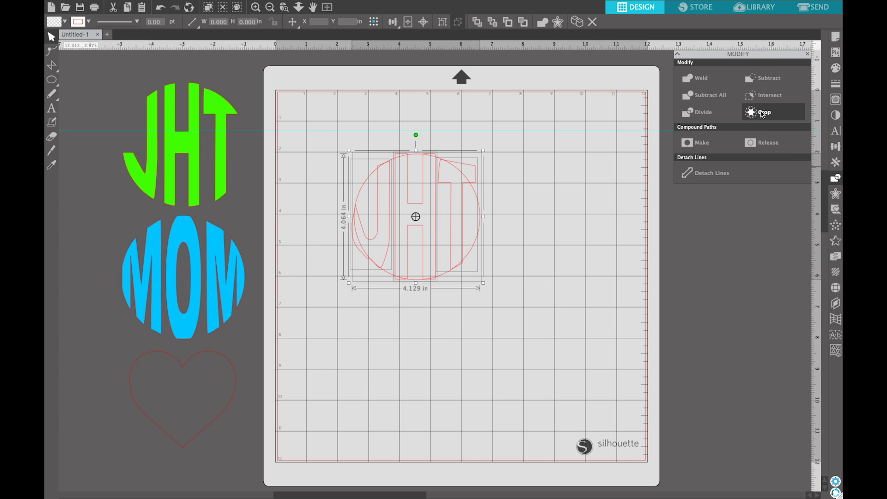
pyautogui.click(778, 115)
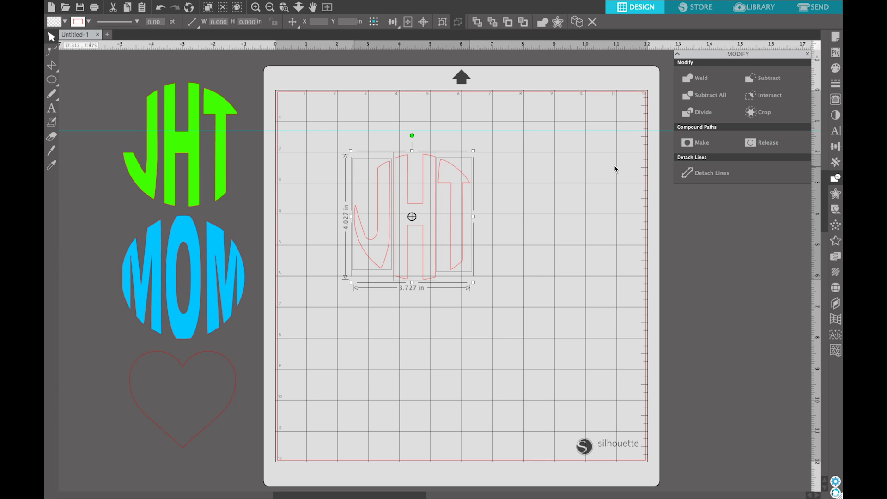
pyautogui.click(547, 188)
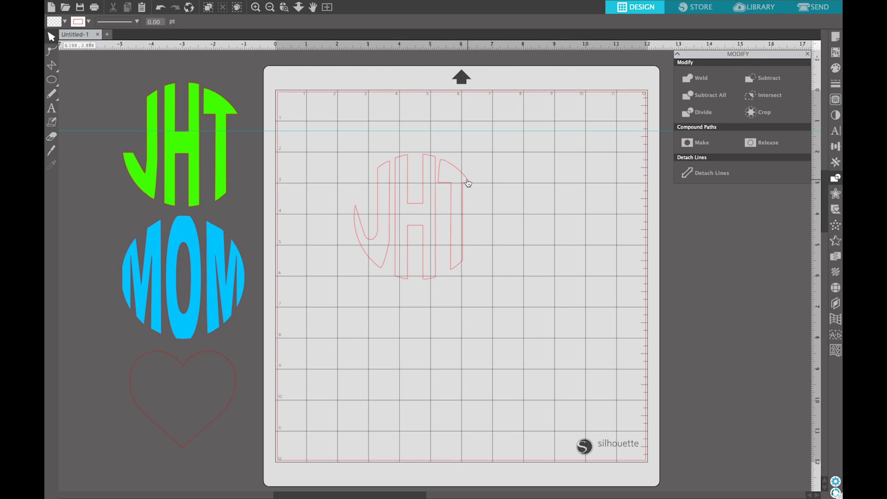
# - Switch a point on the J's hook between smooth and corner in Point Editing
pyautogui.doubleClick(383, 260)
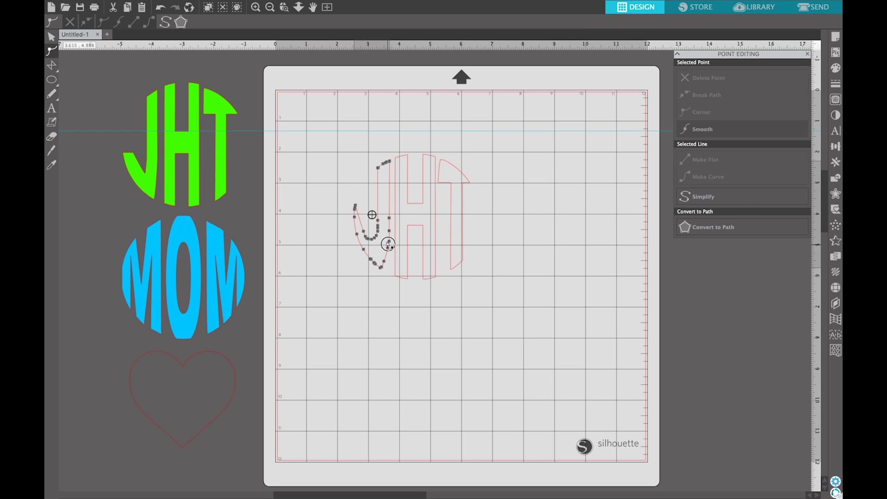
pyautogui.click(388, 238)
pyautogui.click(389, 241)
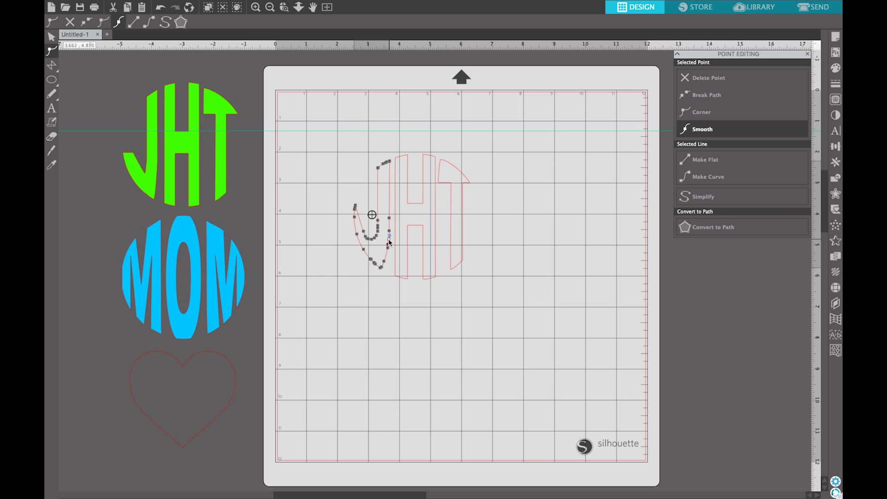
pyautogui.click(388, 245)
pyautogui.click(388, 249)
pyautogui.click(387, 291)
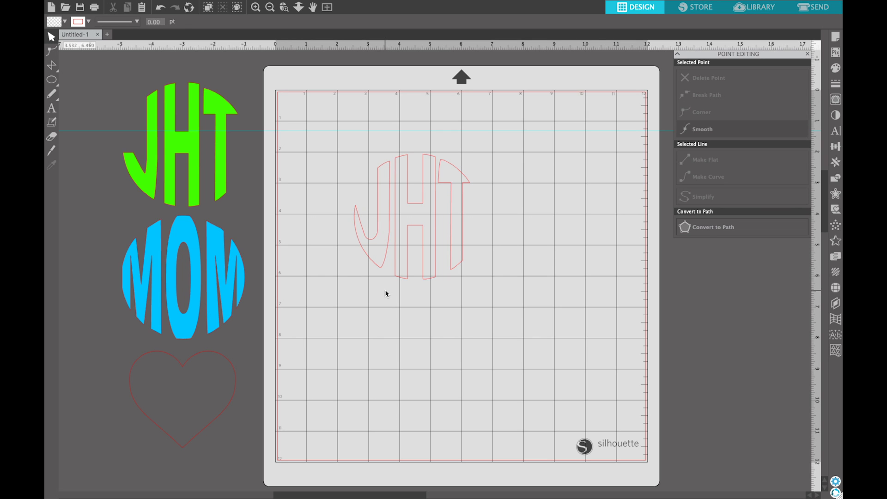
# - Reopen point editing on the red J after briefly selecting the green monogram
pyautogui.click(370, 244)
pyautogui.doubleClick(371, 242)
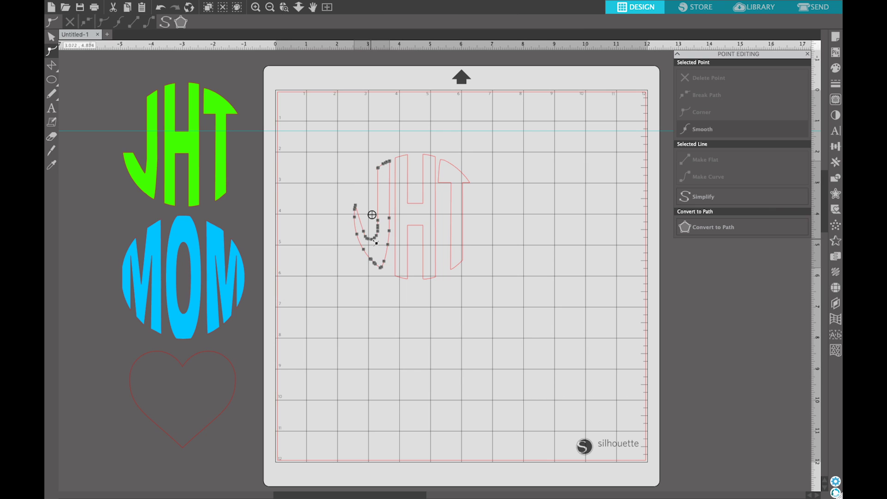
pyautogui.click(145, 176)
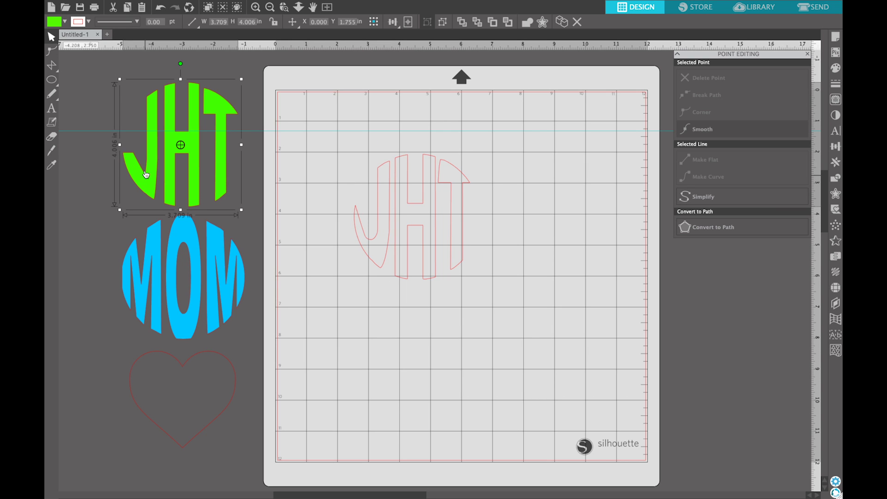
pyautogui.click(370, 213)
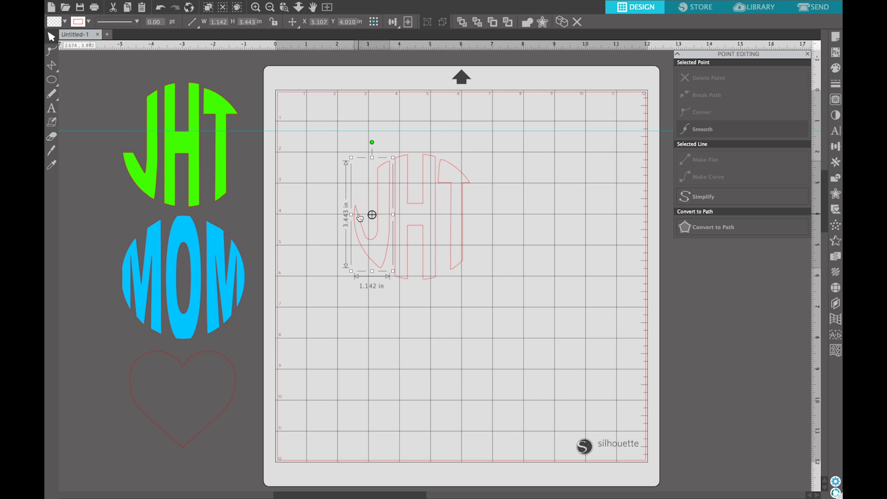
pyautogui.doubleClick(372, 215)
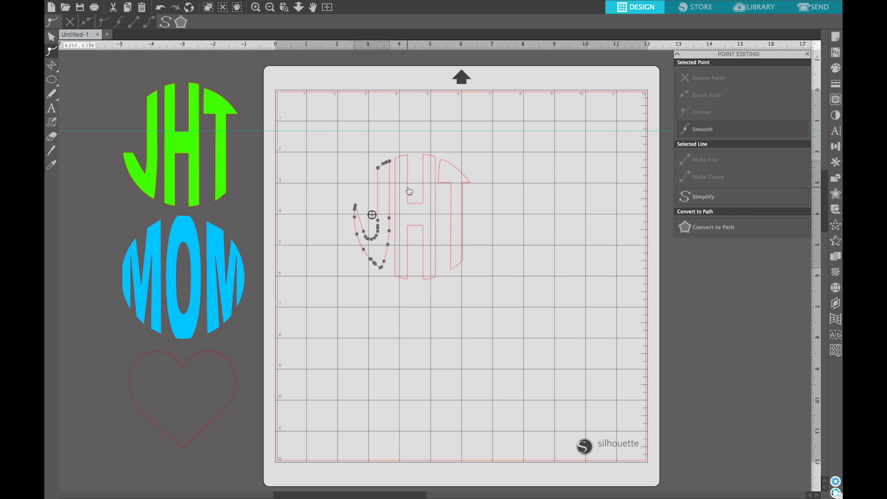
# - Add a node on the J's left edge, raise a hook point, and retype lower points
pyautogui.click(355, 216)
pyautogui.click(361, 219)
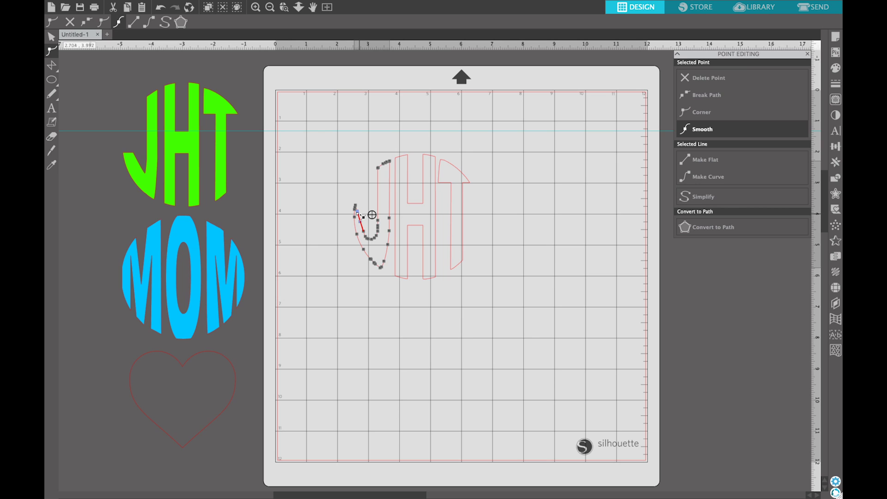
pyautogui.moveTo(359, 212); pyautogui.dragTo(362, 204)
pyautogui.click(365, 229)
pyautogui.click(368, 238)
pyautogui.click(367, 232)
pyautogui.click(368, 237)
# - Drag the J's lower points right and down-left to straighten and reshape the hook
pyautogui.moveTo(365, 228); pyautogui.dragTo(380, 237)
pyautogui.click(378, 228)
pyautogui.moveTo(379, 228)
pyautogui.mouseDown()
pyautogui.moveTo(371, 239)
pyautogui.moveTo(378, 227)
pyautogui.mouseUp()
pyautogui.moveTo(377, 234); pyautogui.dragTo(375, 235)
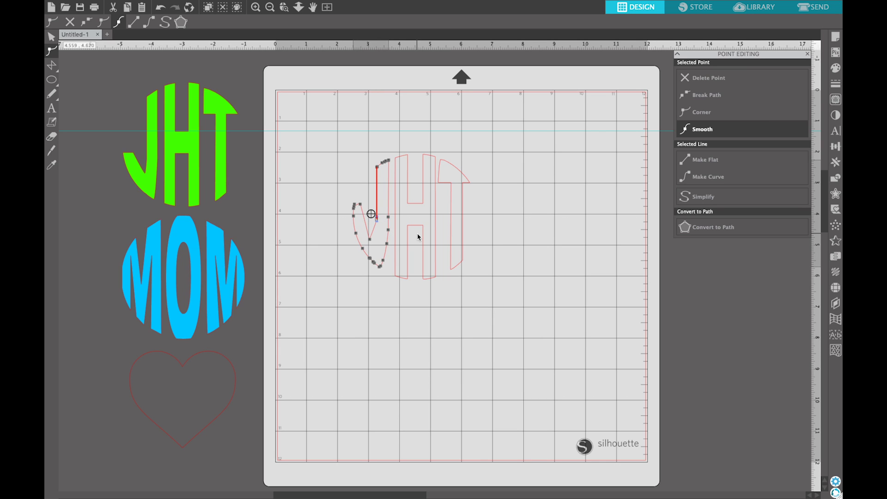
pyautogui.click(377, 230)
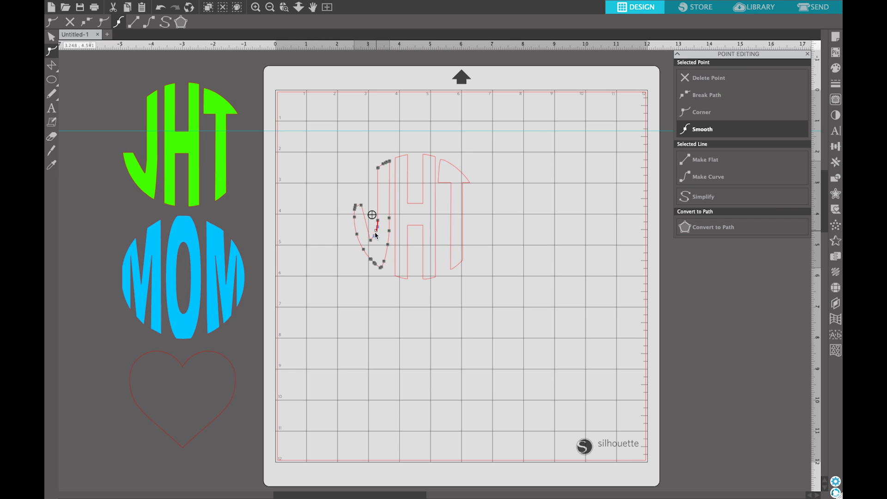
pyautogui.click(323, 255)
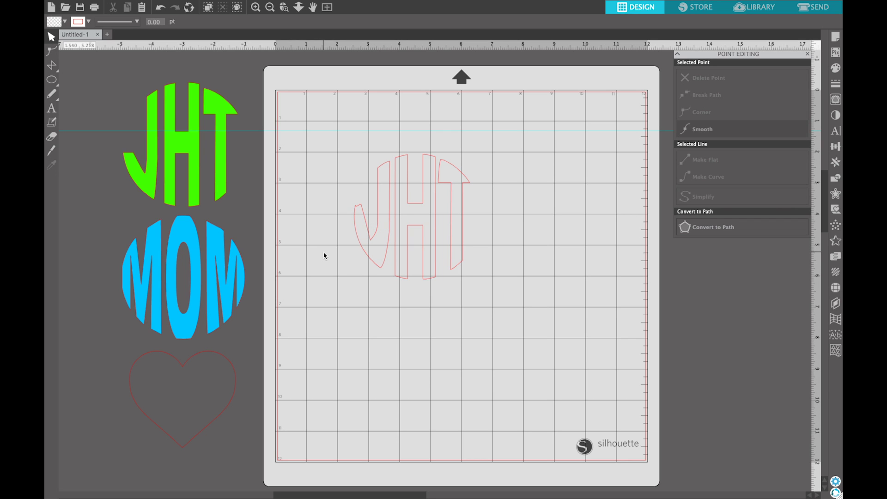
# - Pull a point on the J's inner curve down to reshape the hook
pyautogui.doubleClick(363, 210)
pyautogui.click(361, 206)
pyautogui.click(355, 205)
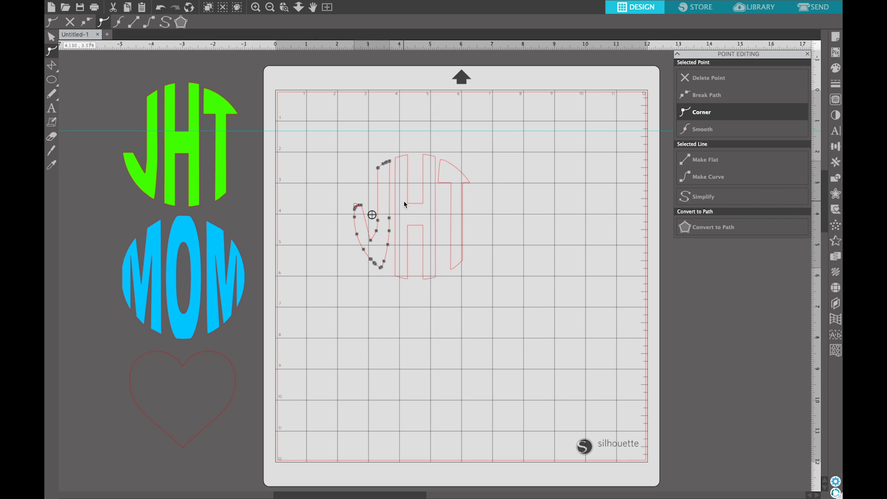
pyautogui.click(318, 200)
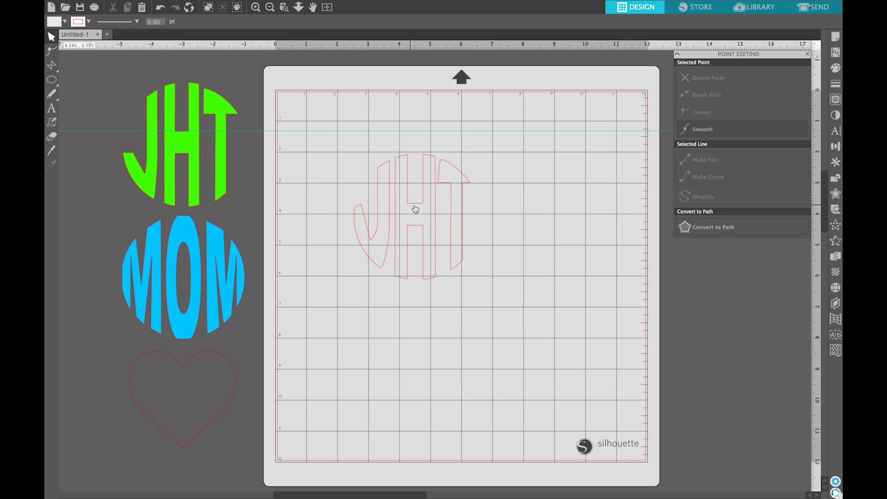
pyautogui.doubleClick(375, 241)
pyautogui.click(377, 233)
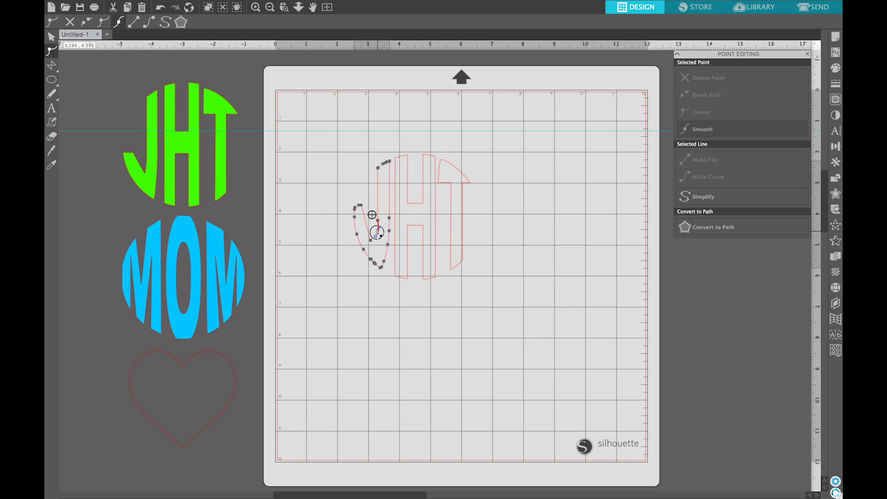
pyautogui.moveTo(376, 232); pyautogui.dragTo(375, 240)
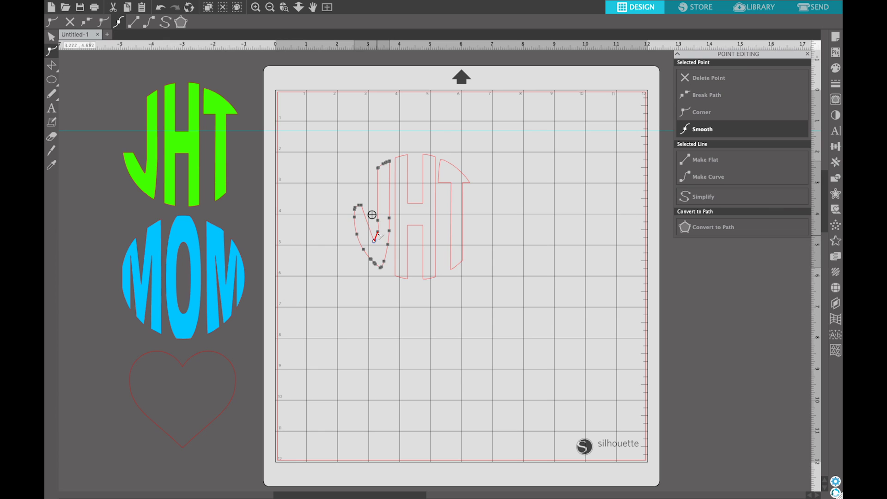
pyautogui.click(311, 254)
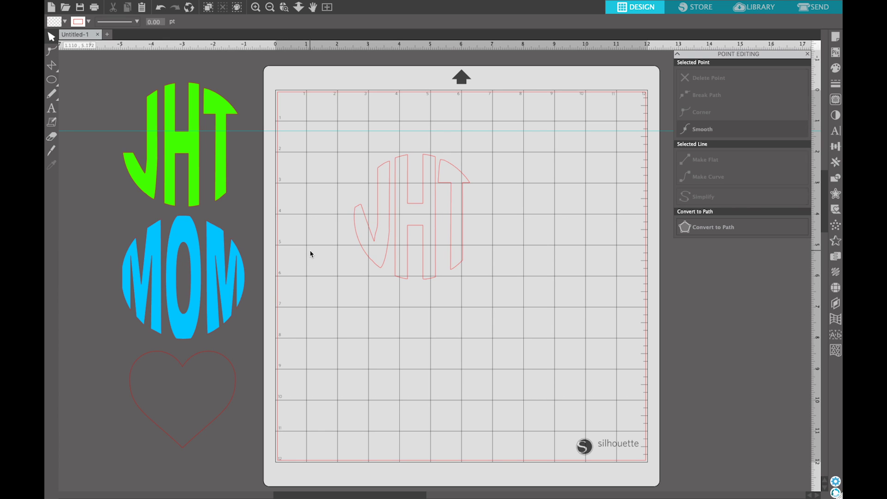
# - Select inner-curve and corner points on the J across several editing sessions
pyautogui.doubleClick(378, 238)
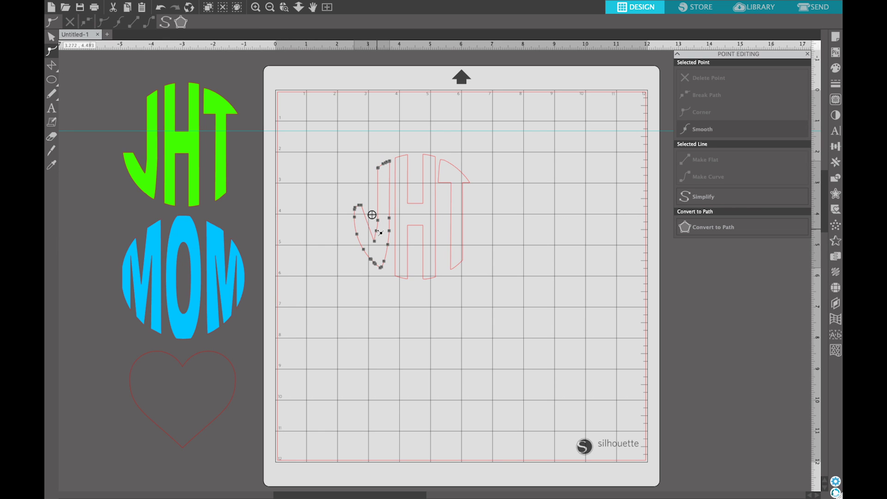
pyautogui.click(377, 230)
pyautogui.click(329, 258)
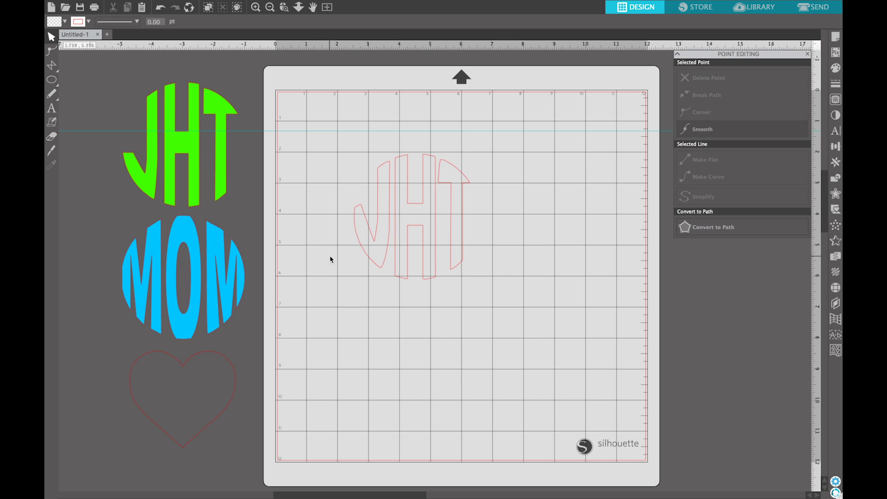
pyautogui.doubleClick(377, 232)
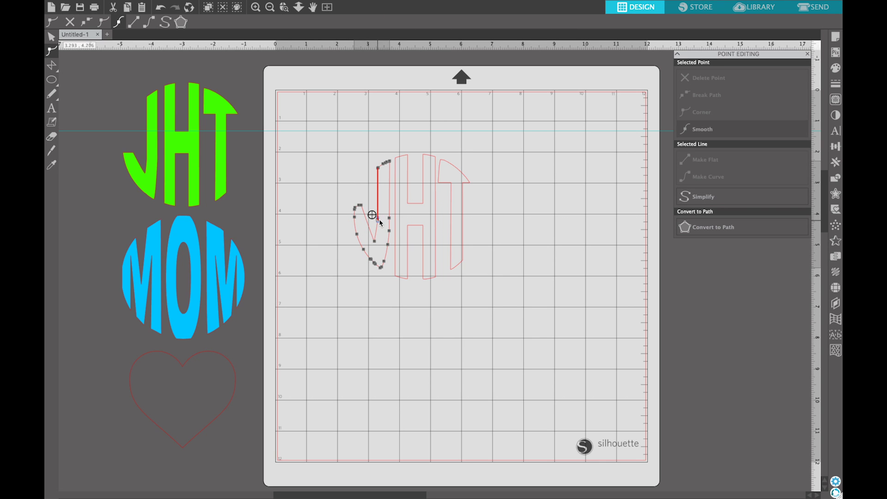
pyautogui.click(379, 221)
pyautogui.click(377, 231)
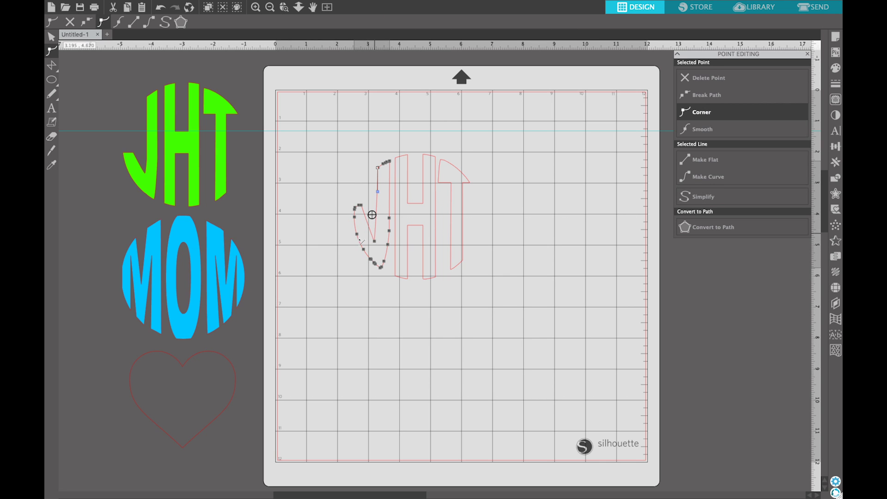
pyautogui.click(333, 251)
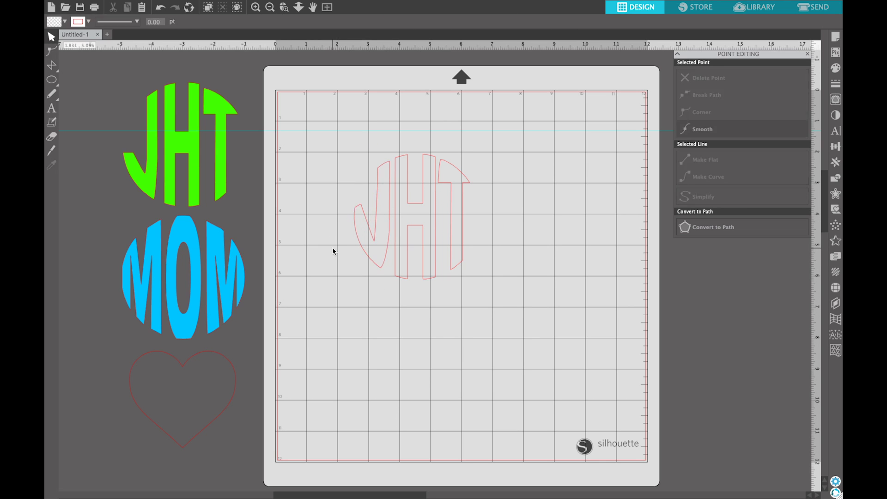
# - Shift a point on the J's left side right to refine its left edge
pyautogui.doubleClick(375, 240)
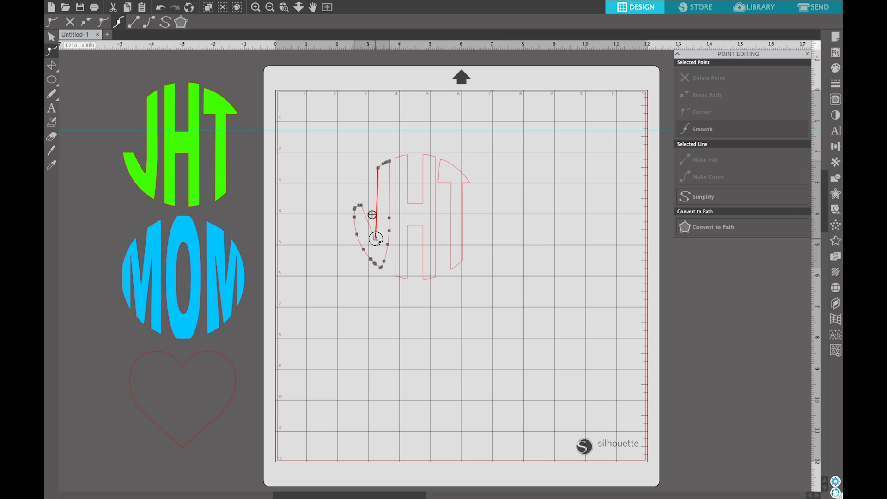
pyautogui.click(374, 239)
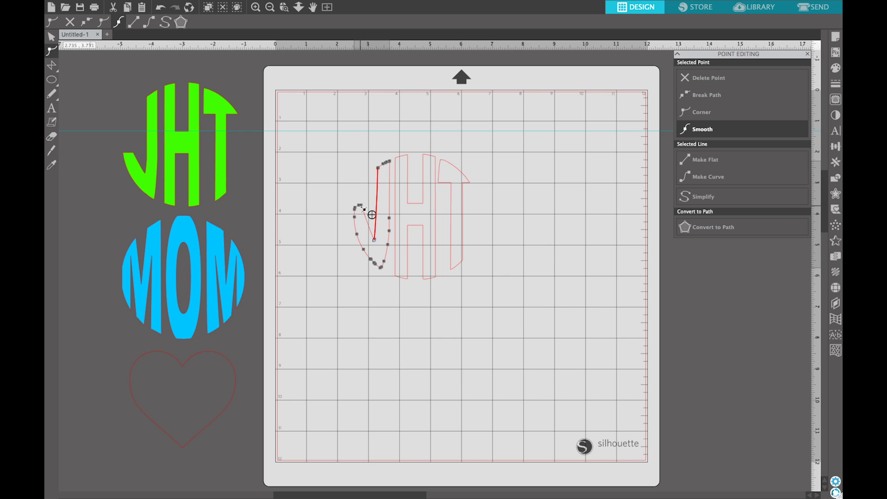
pyautogui.click(361, 205)
pyautogui.click(357, 211)
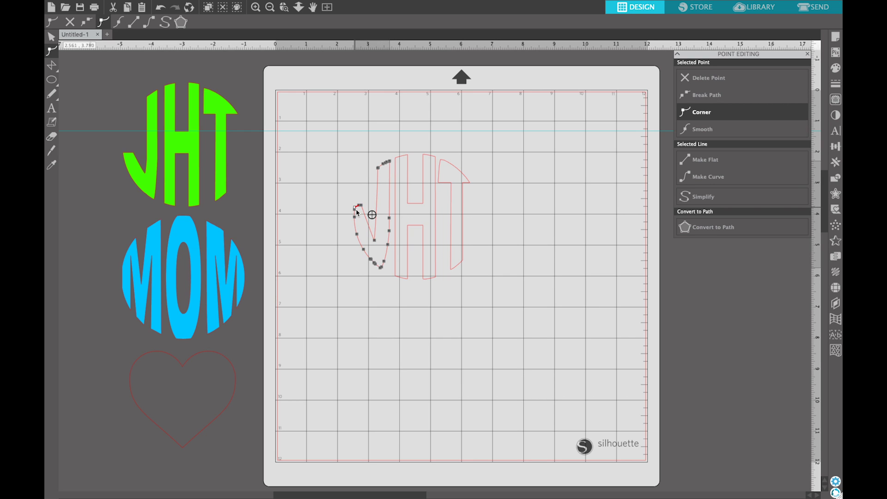
pyautogui.click(356, 211)
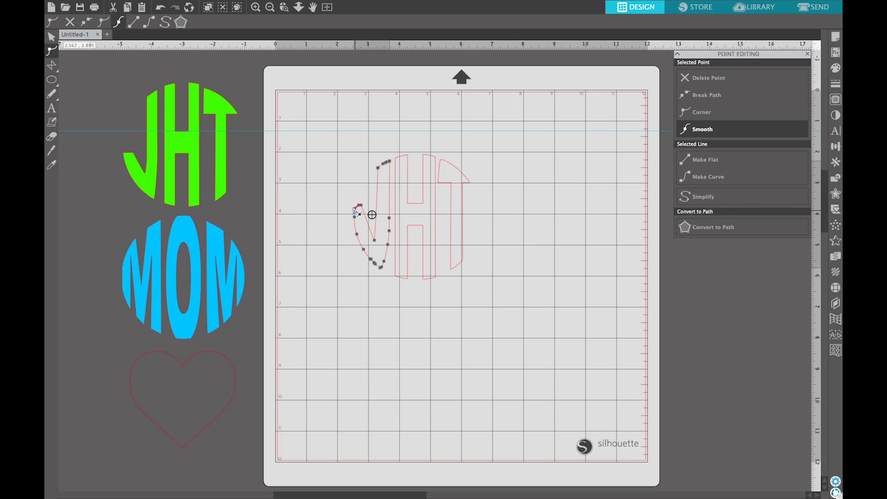
pyautogui.click(356, 218)
pyautogui.moveTo(354, 217); pyautogui.dragTo(357, 217)
pyautogui.click(336, 215)
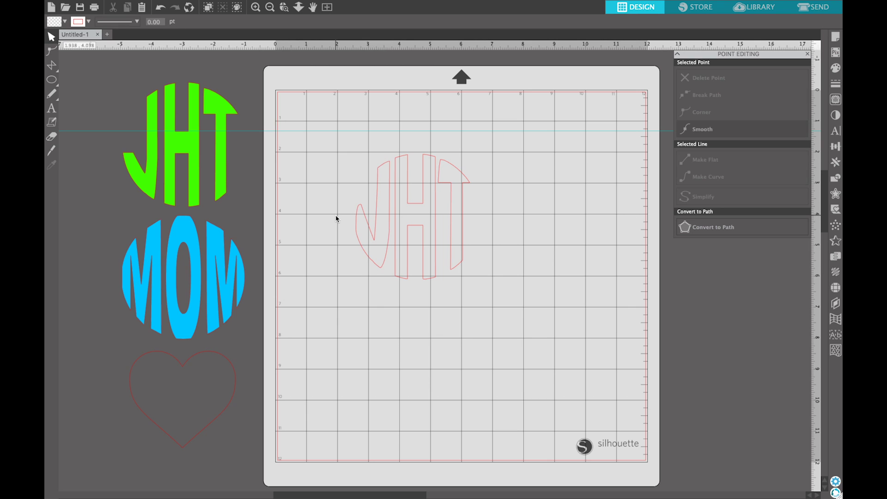
# - Drag the J's upper-left and top-left points and adjust its left-edge curve
pyautogui.doubleClick(370, 213)
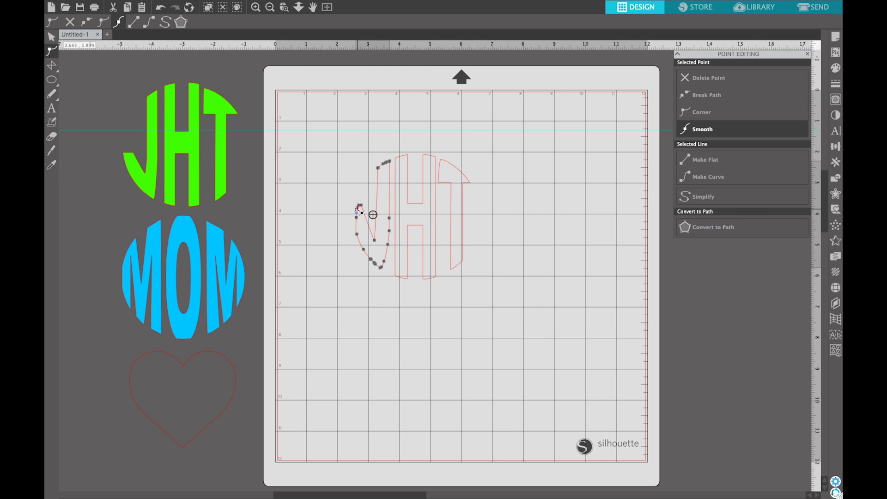
pyautogui.moveTo(358, 211); pyautogui.dragTo(352, 225)
pyautogui.click(350, 255)
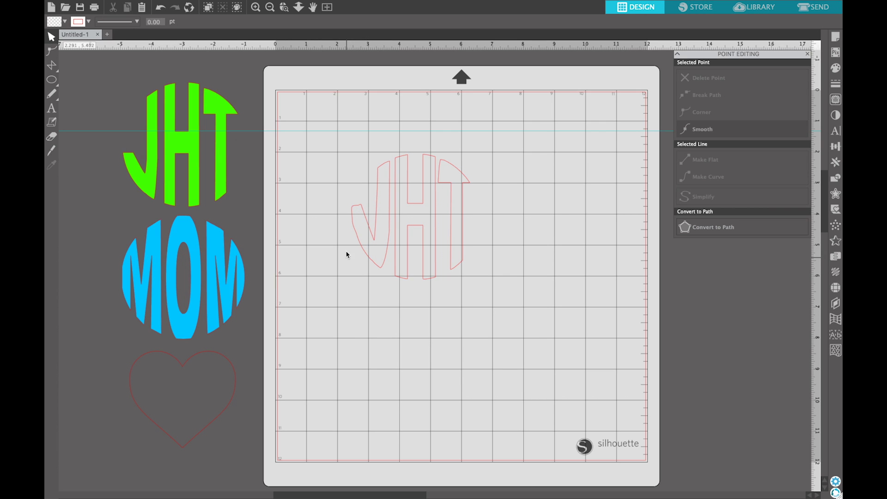
pyautogui.click(361, 206)
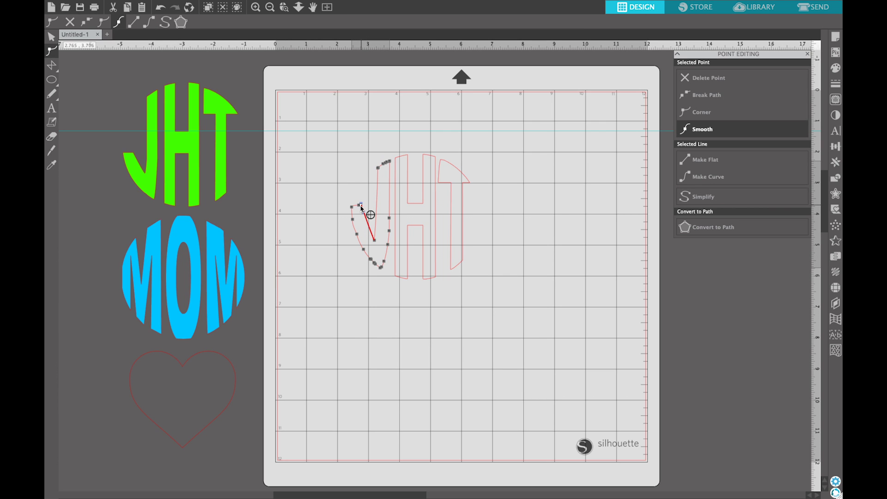
pyautogui.moveTo(361, 205); pyautogui.dragTo(359, 206)
pyautogui.click(361, 193)
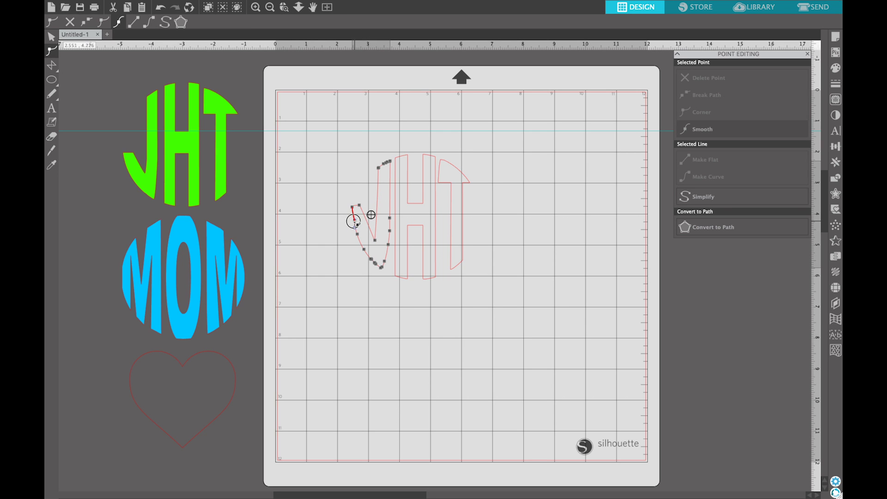
pyautogui.click(358, 235)
pyautogui.moveTo(358, 235); pyautogui.dragTo(359, 236)
pyautogui.click(352, 248)
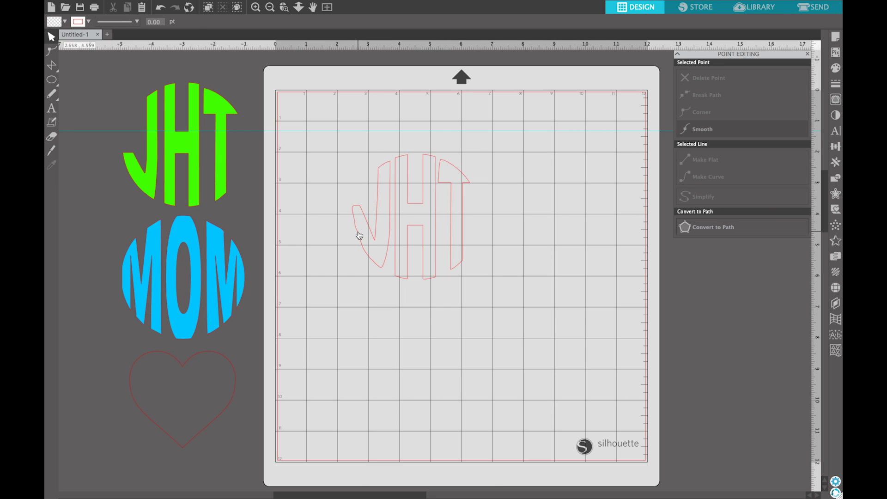
# - Reopen point editing on the J several times, selecting a point on its tail
pyautogui.doubleClick(359, 236)
pyautogui.click(355, 223)
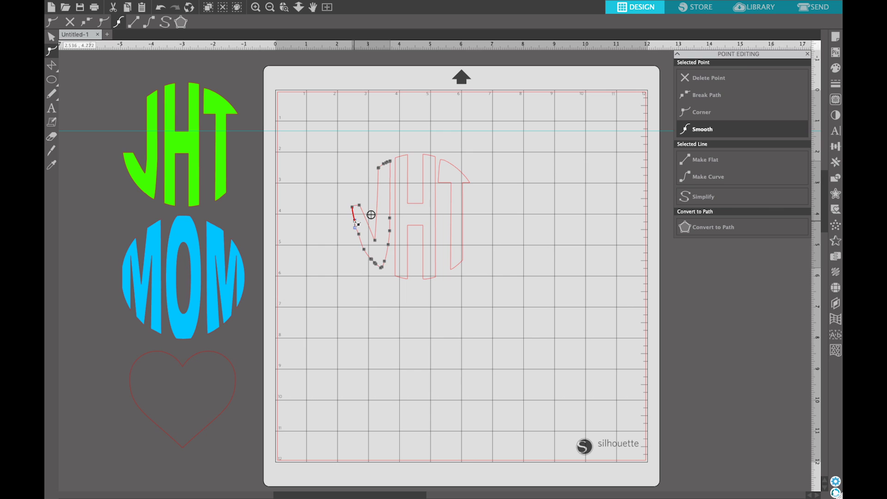
pyautogui.click(334, 230)
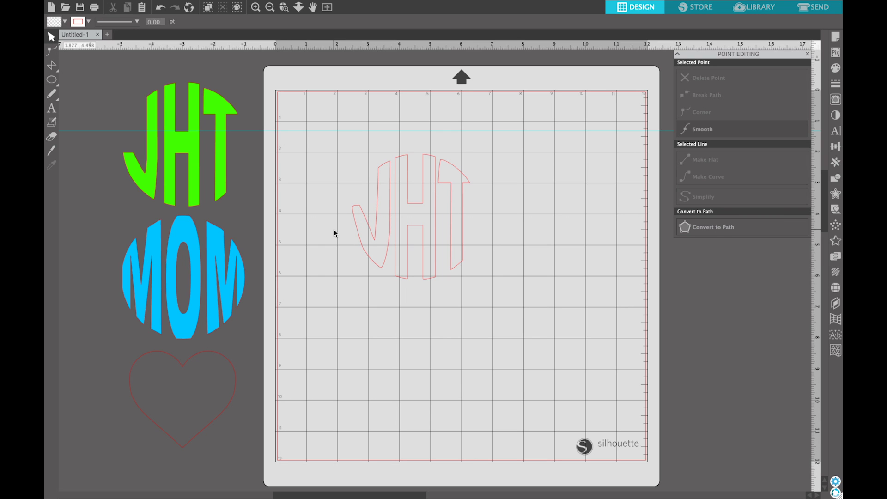
pyautogui.doubleClick(354, 212)
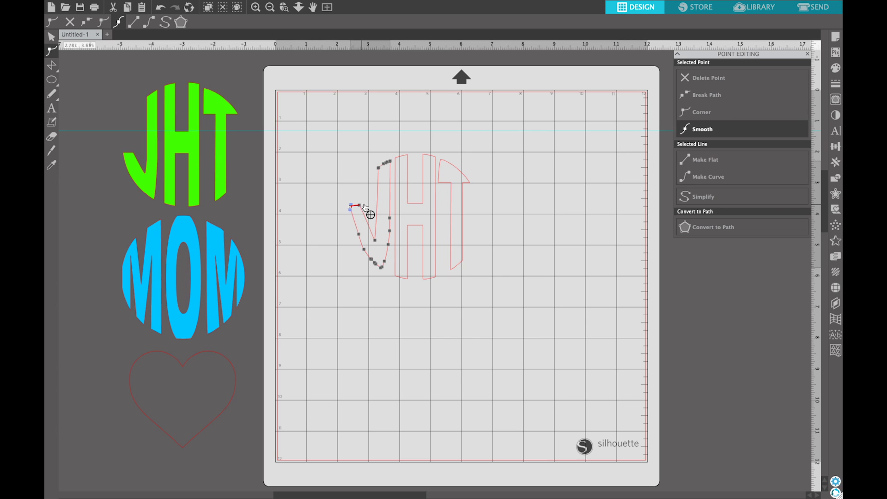
pyautogui.click(363, 207)
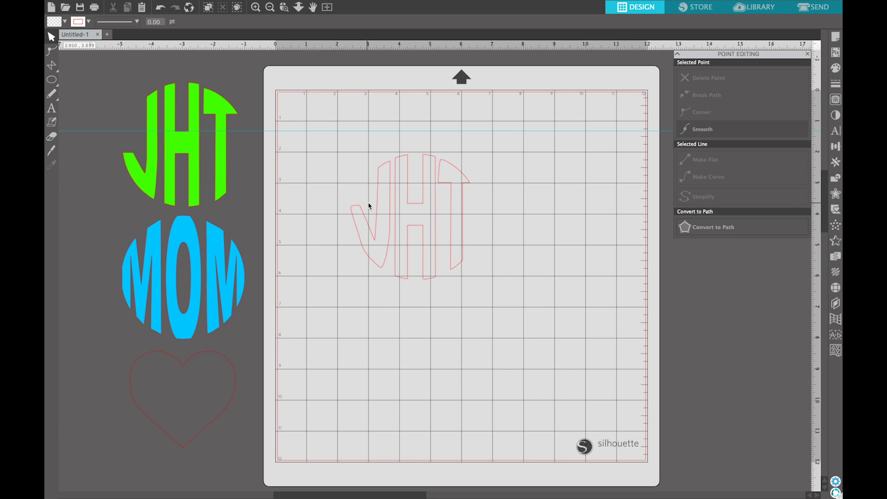
pyautogui.click(368, 261)
pyautogui.doubleClick(370, 258)
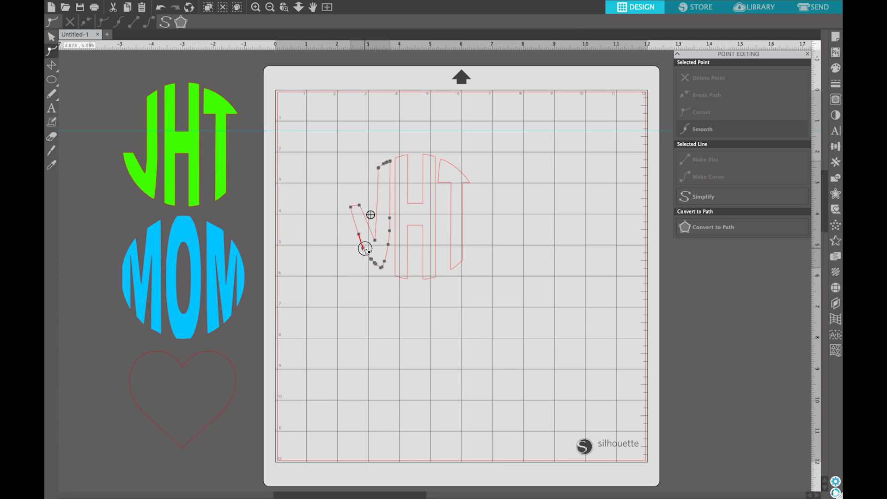
pyautogui.click(359, 278)
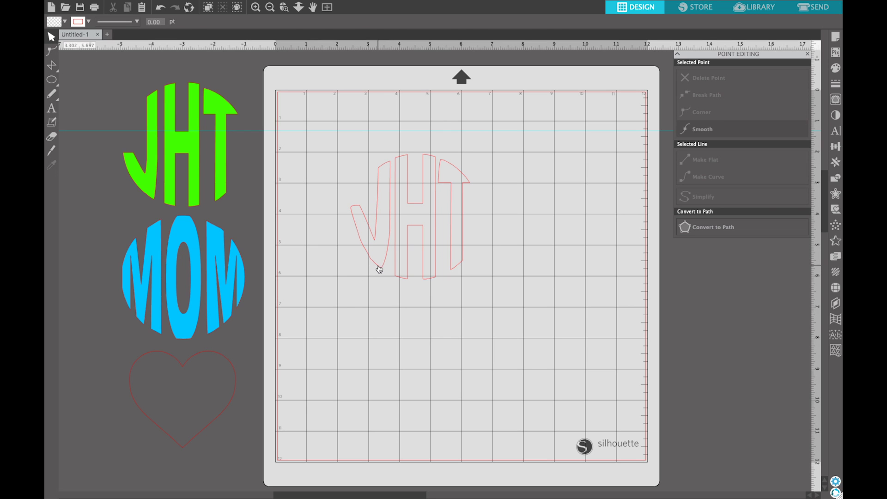
# - Select points along the J's lower-left curve, then exit editing
pyautogui.doubleClick(378, 267)
pyautogui.click(370, 258)
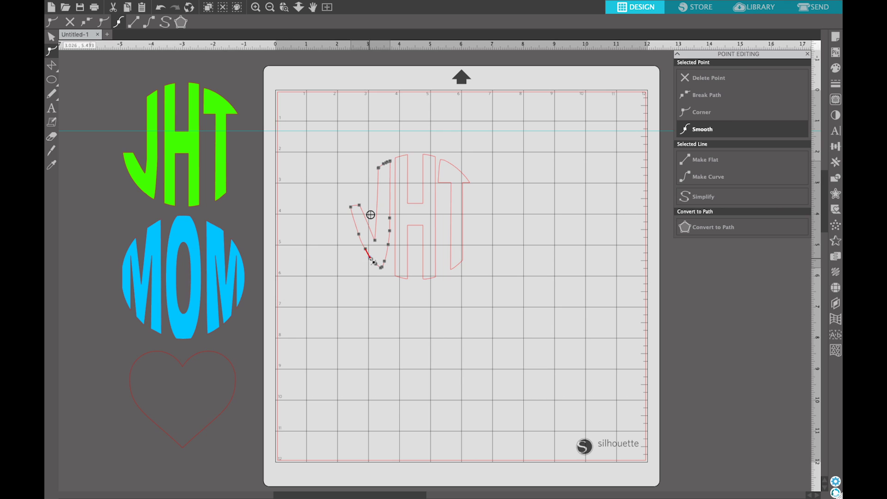
pyautogui.click(370, 259)
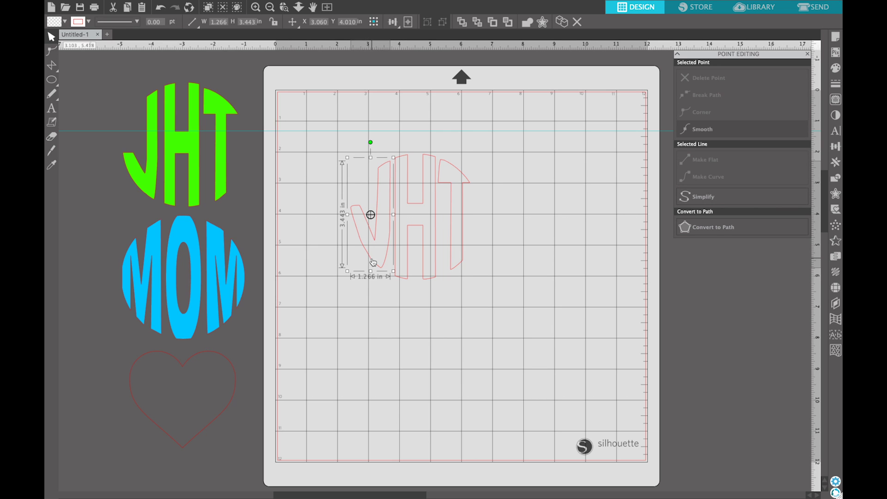
pyautogui.click(375, 262)
pyautogui.click(370, 259)
pyautogui.click(370, 298)
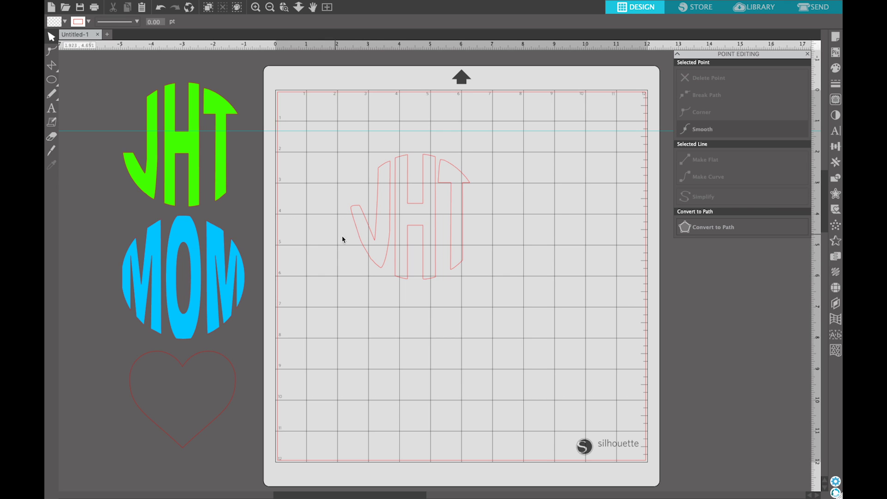
# - Move the J's top-left end point lower so the hook tapers to a sharper tip
pyautogui.click(368, 213)
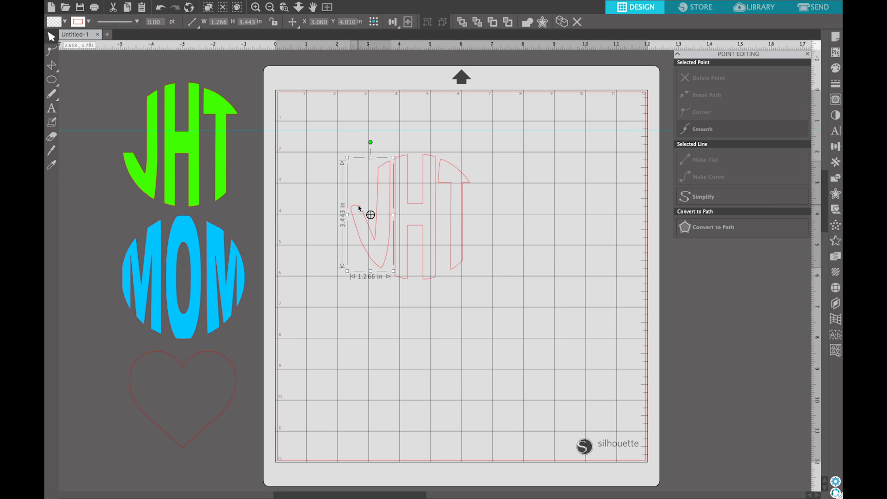
pyautogui.doubleClick(367, 214)
pyautogui.click(359, 212)
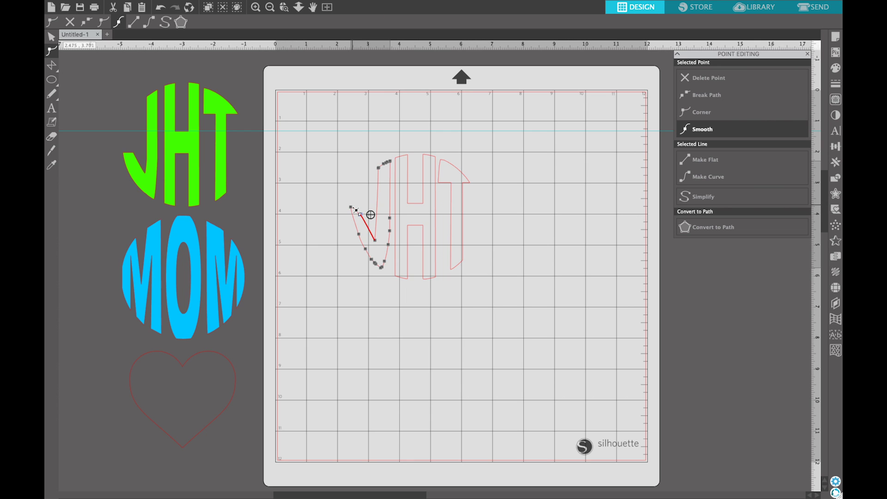
pyautogui.moveTo(351, 207); pyautogui.dragTo(354, 216)
pyautogui.click(320, 233)
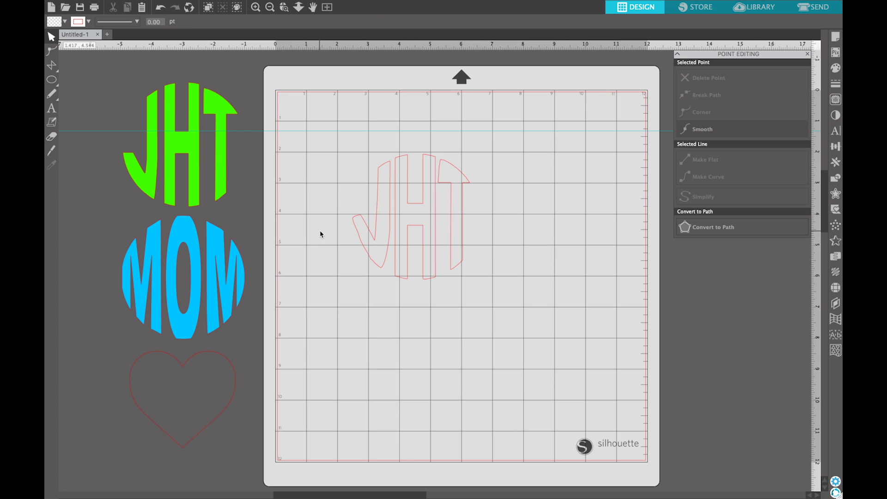
pyautogui.click(374, 264)
pyautogui.click(385, 272)
pyautogui.doubleClick(385, 272)
# - Select the J, H and T outlines together and fill them with pink
pyautogui.click(501, 274)
pyautogui.moveTo(509, 225); pyautogui.dragTo(340, 192)
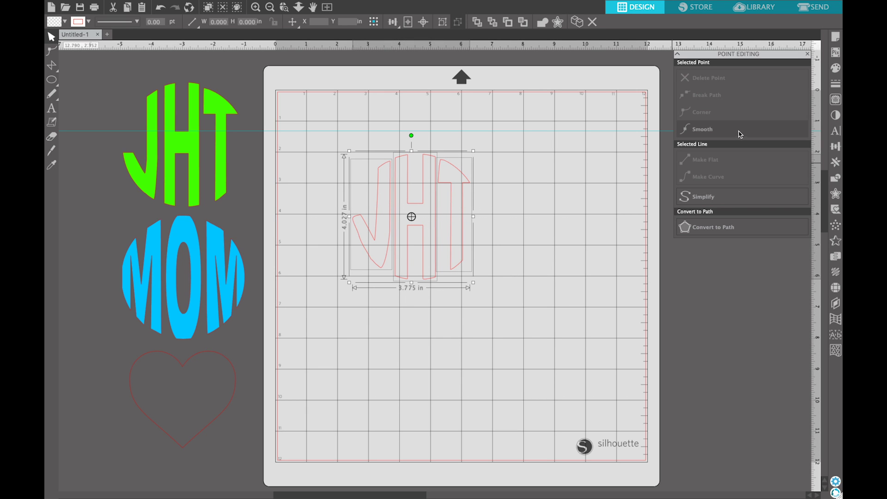
pyautogui.click(835, 68)
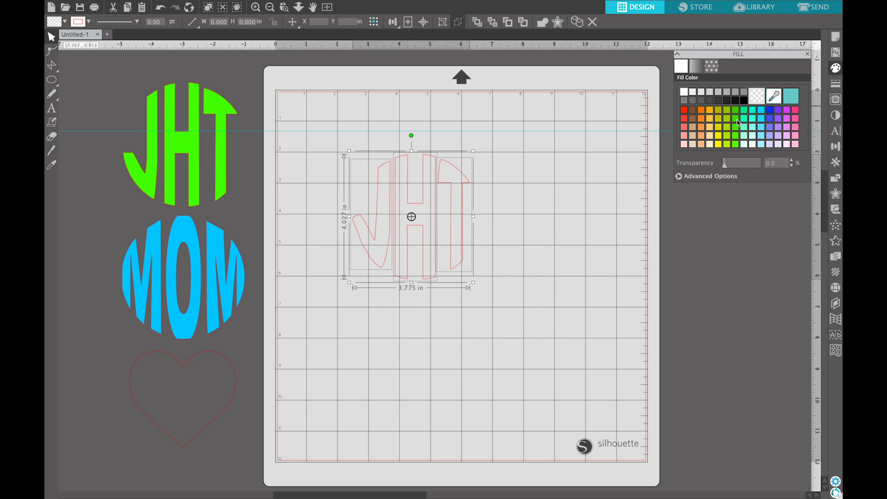
pyautogui.click(793, 111)
pyautogui.click(544, 204)
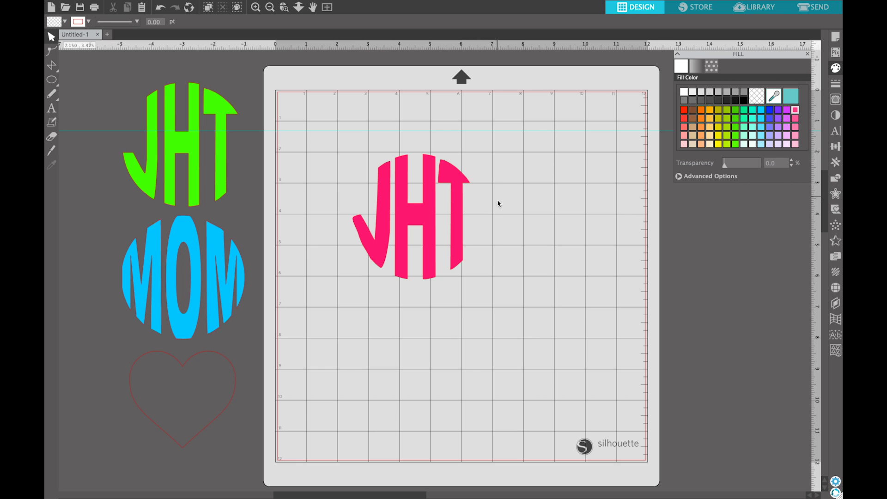
# - Inspect a couple of nodes on the pink J in point editing, then exit
pyautogui.doubleClick(381, 251)
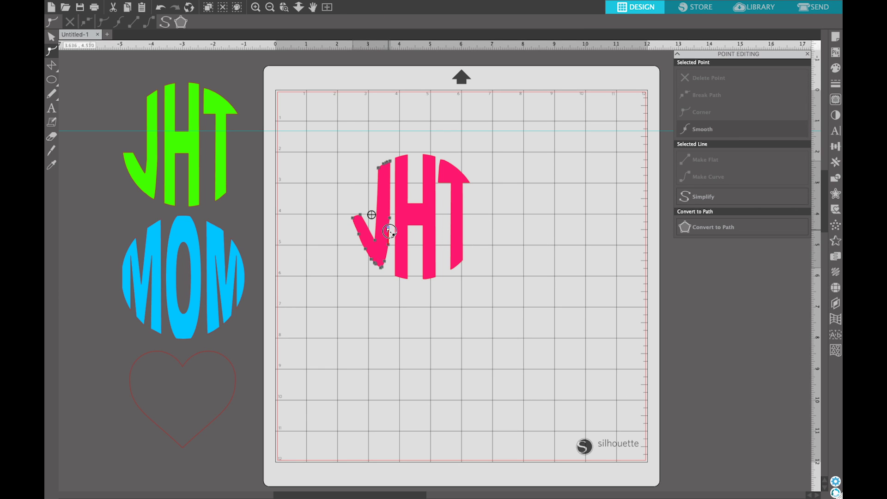
pyautogui.click(389, 232)
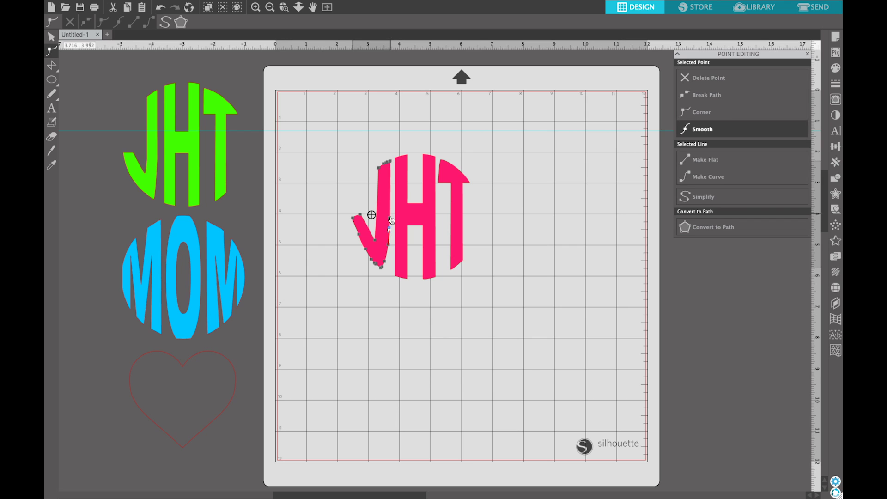
pyautogui.click(389, 217)
pyautogui.click(492, 243)
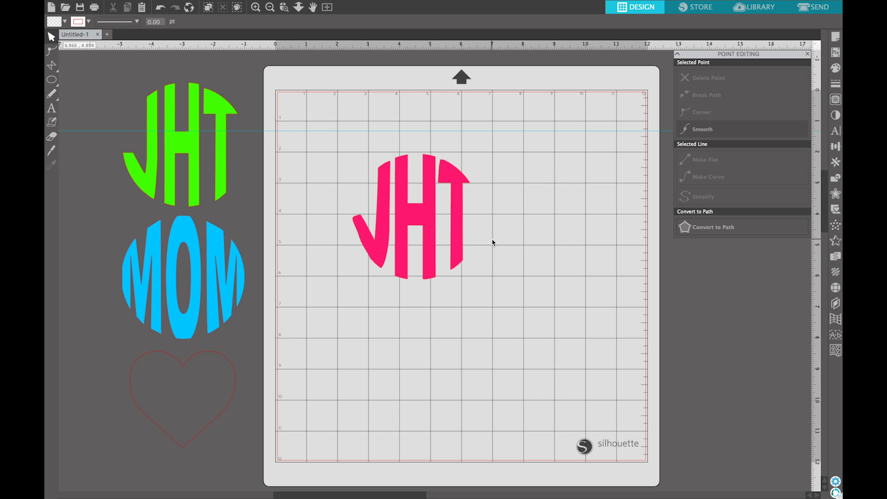
pyautogui.doubleClick(374, 262)
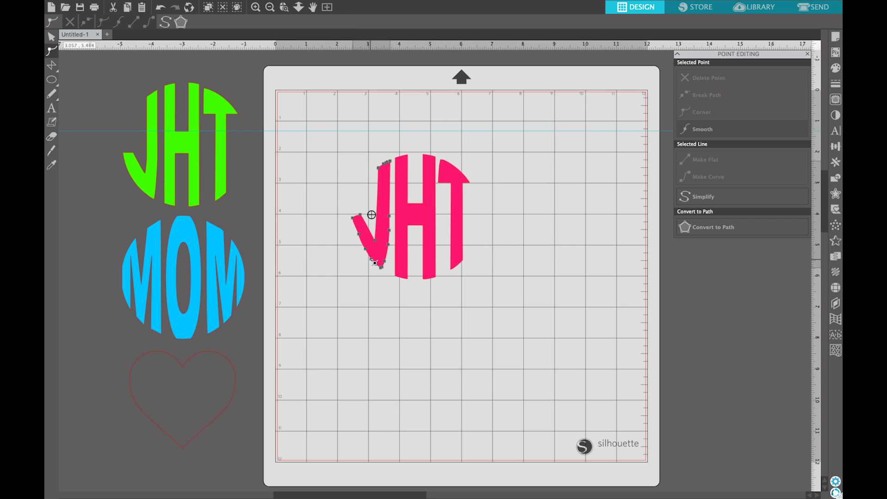
pyautogui.click(493, 231)
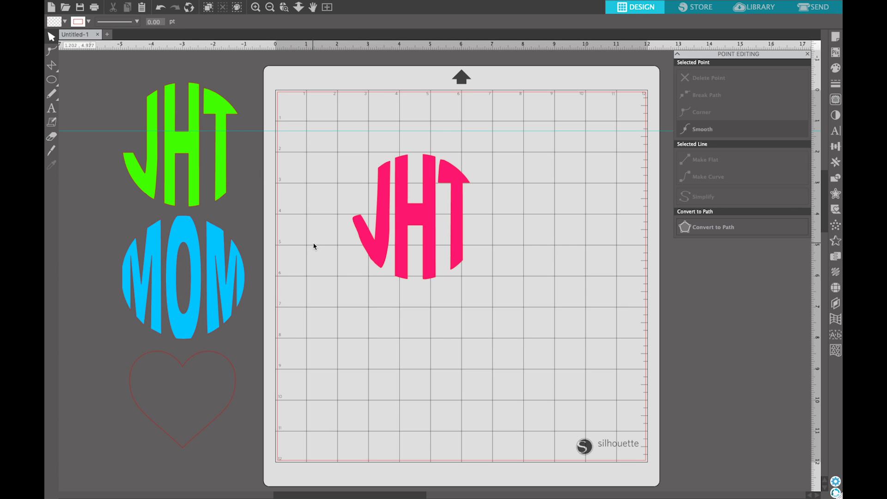
# - Draw a circle, centre it around the pink JHT, then select the J's bottom-left point
pyautogui.click(51, 80)
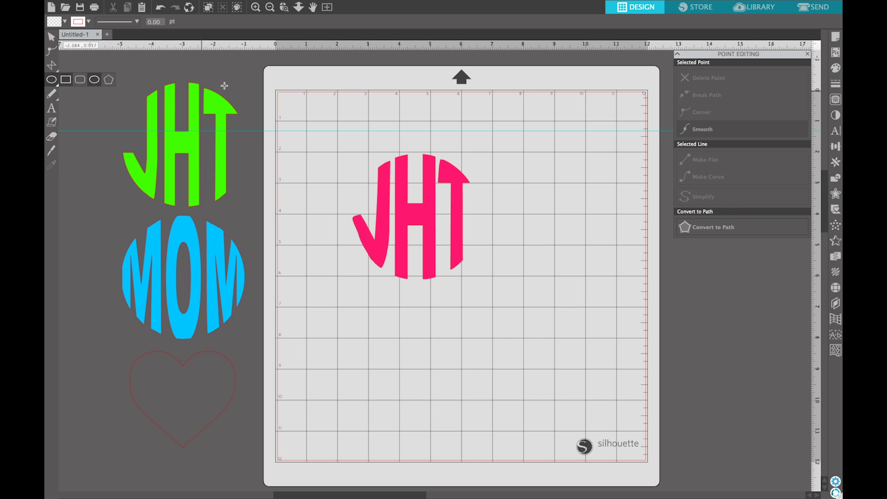
pyautogui.moveTo(469, 147); pyautogui.dragTo(614, 265)
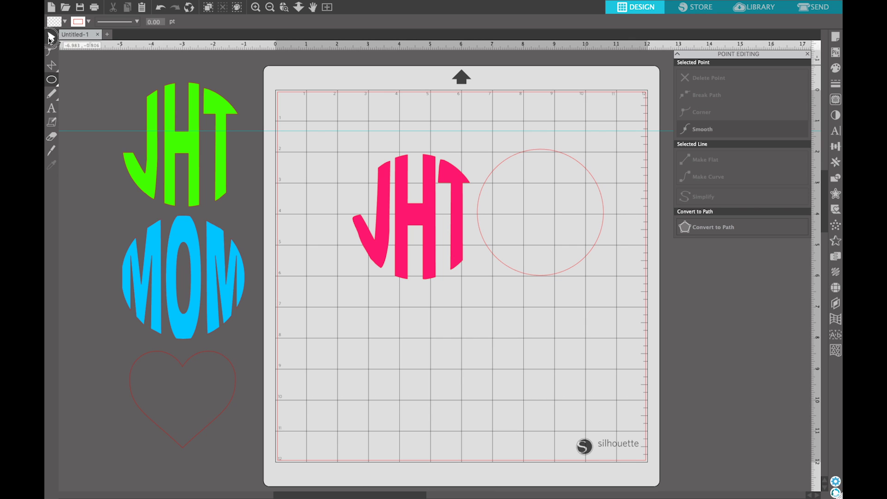
pyautogui.click(52, 37)
pyautogui.moveTo(579, 167); pyautogui.dragTo(455, 168)
pyautogui.click(488, 163)
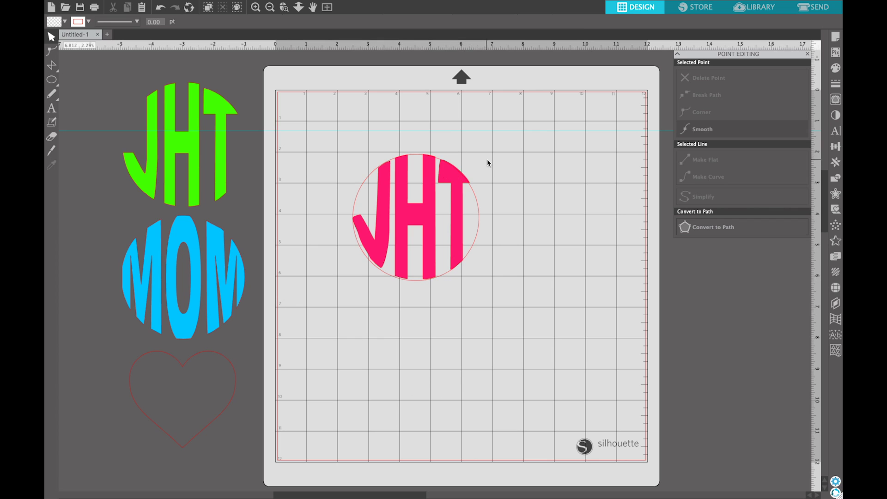
pyautogui.doubleClick(372, 254)
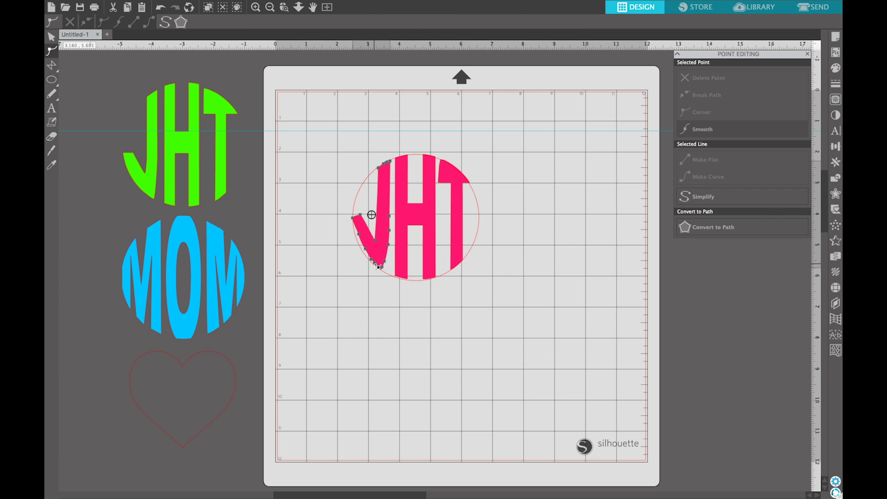
pyautogui.click(372, 260)
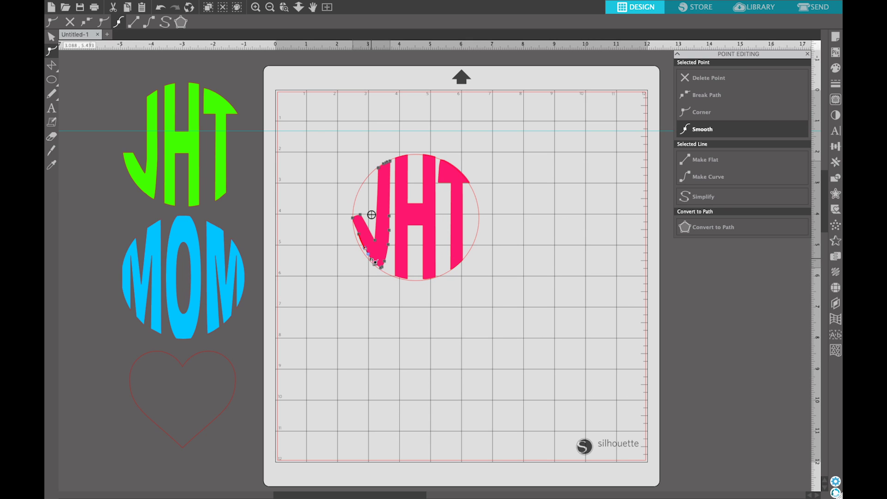
# - Drag the J's lower-left point outward toward the circle and exit point editing
pyautogui.moveTo(367, 258)
pyautogui.mouseDown()
pyautogui.moveTo(356, 234)
pyautogui.moveTo(372, 262)
pyautogui.mouseUp()
pyautogui.click(380, 268)
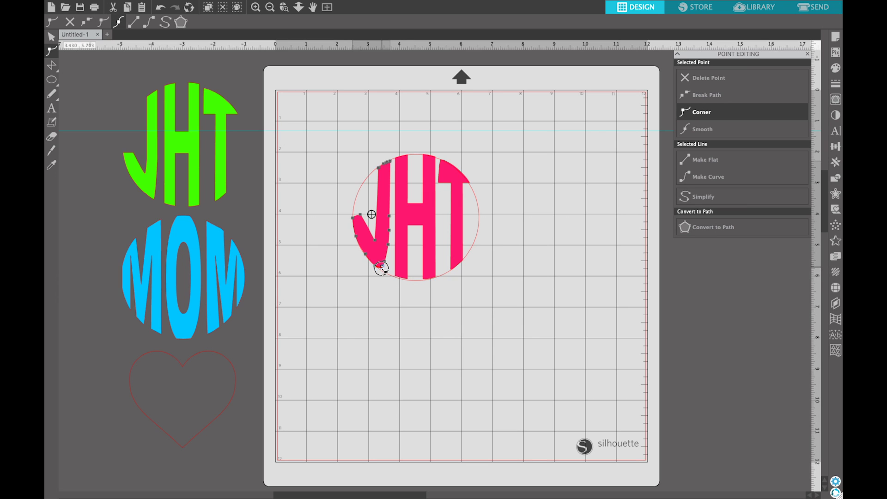
pyautogui.click(390, 292)
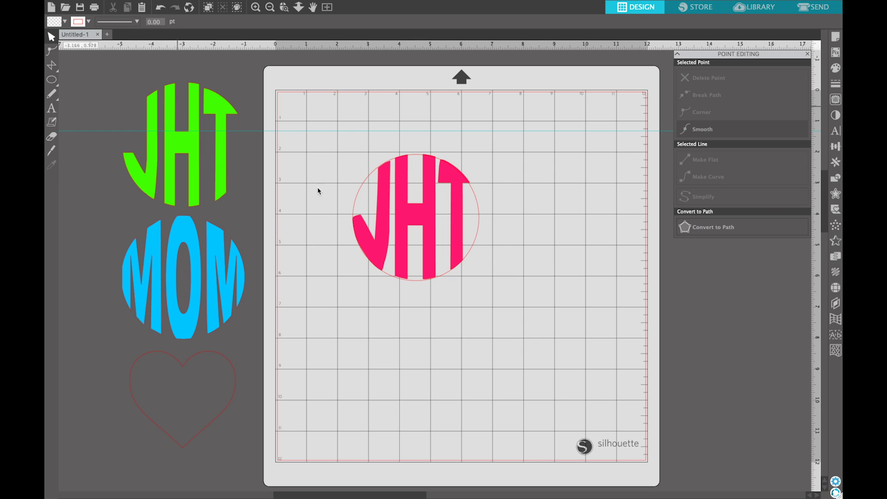
# - Move the circle outline down below the monogram on the mat
pyautogui.moveTo(472, 245); pyautogui.dragTo(489, 415)
pyautogui.click(489, 414)
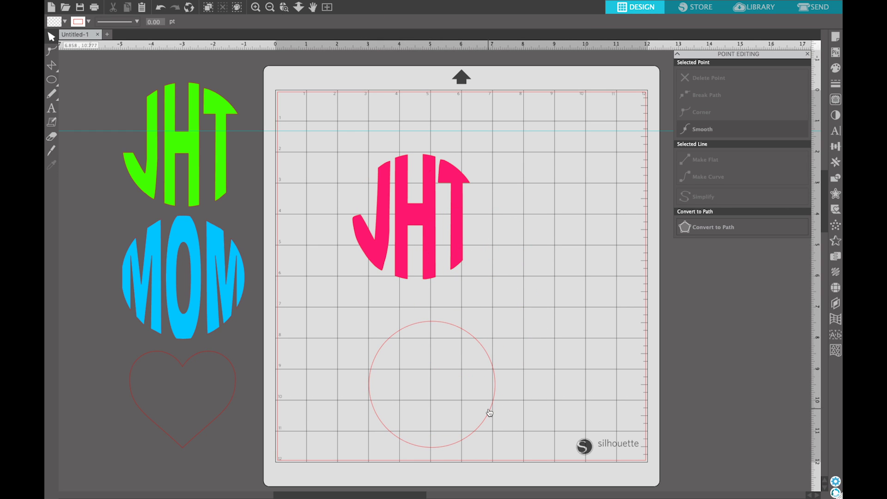
pyautogui.click(374, 257)
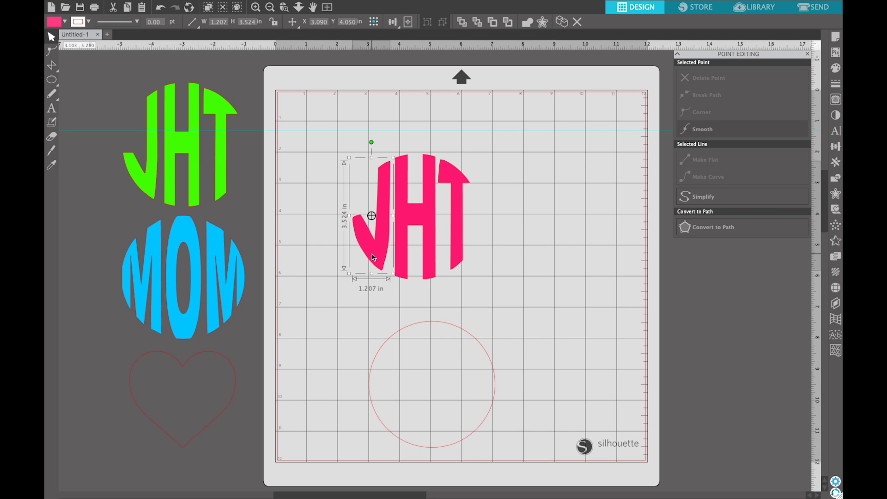
pyautogui.click(481, 259)
# - Group the pink J, H and T letters and move the group left off the mat
pyautogui.moveTo(507, 260); pyautogui.dragTo(308, 147)
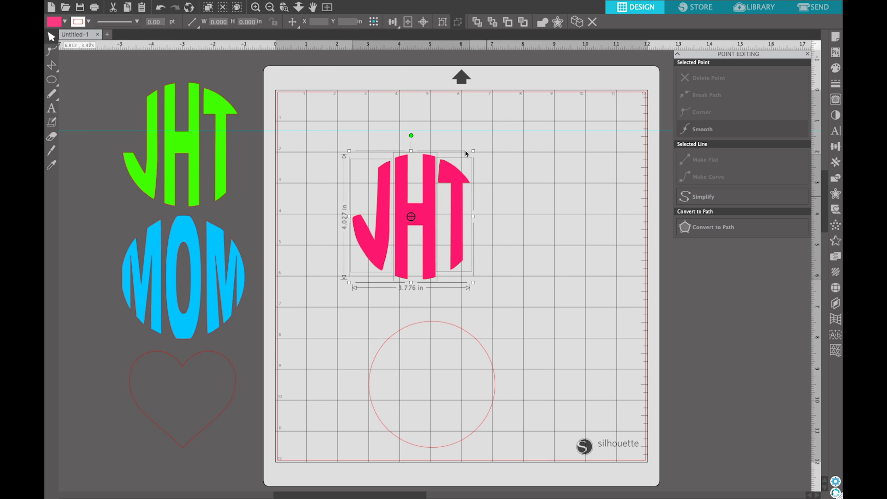
pyautogui.click(444, 25)
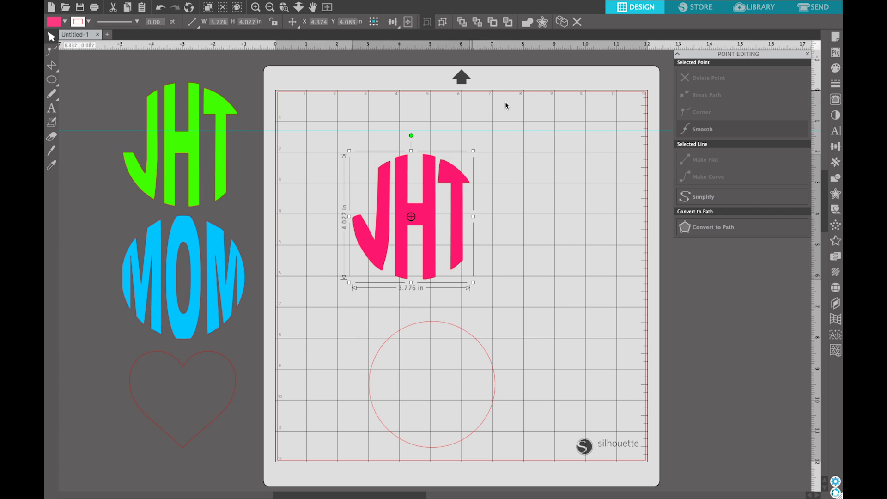
pyautogui.moveTo(444, 234); pyautogui.dragTo(105, 149)
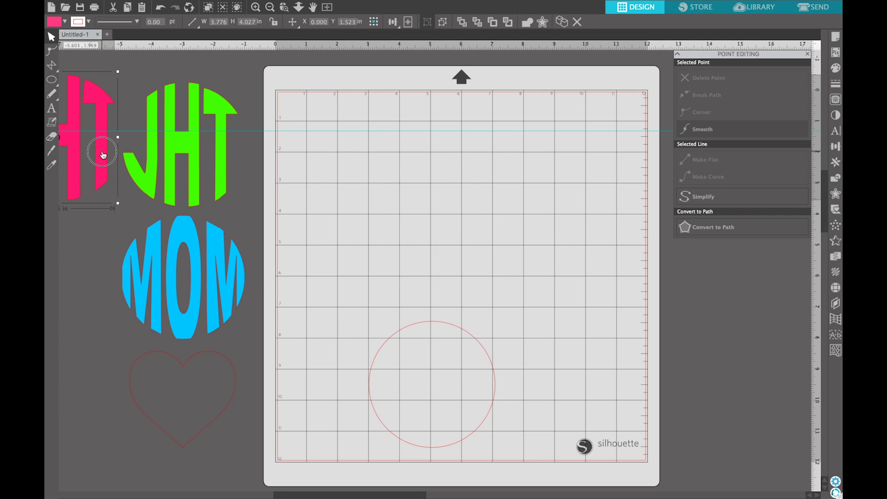
pyautogui.click(259, 176)
# - Delete the spare red circle and place the heart on the mat at about 5.8 by 5.3 inches
pyautogui.moveTo(459, 314); pyautogui.dragTo(210, 226)
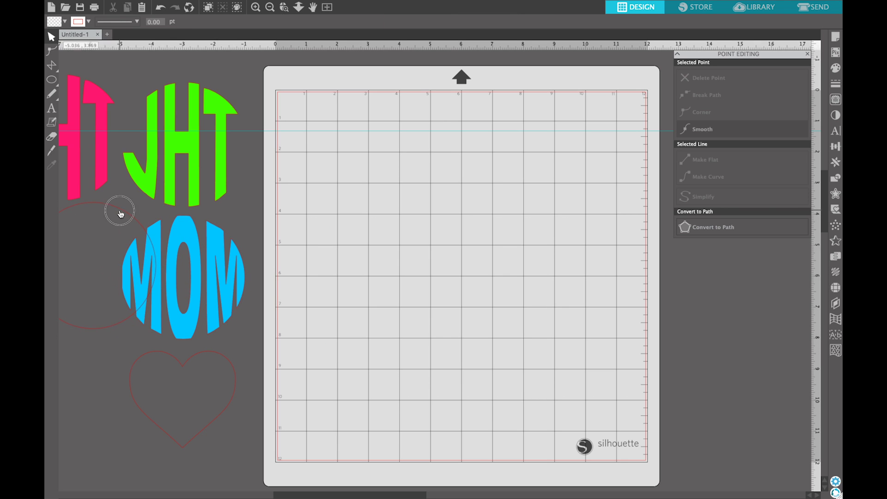
pyautogui.press('Delete')
pyautogui.moveTo(226, 363); pyautogui.dragTo(462, 201)
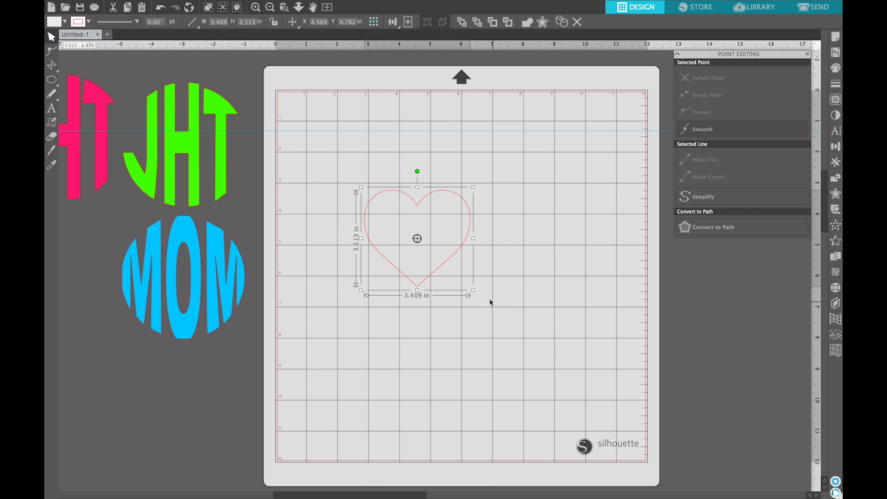
pyautogui.moveTo(474, 290); pyautogui.dragTo(549, 356)
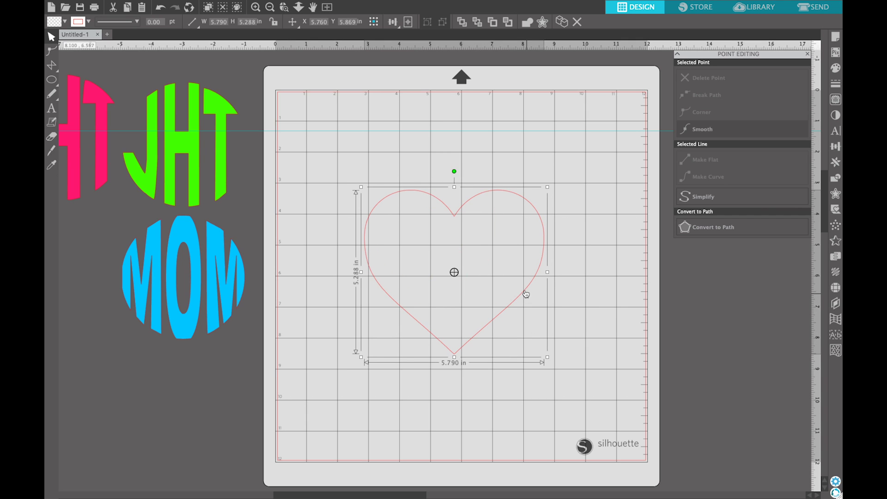
pyautogui.moveTo(526, 294); pyautogui.dragTo(519, 269)
pyautogui.click(597, 299)
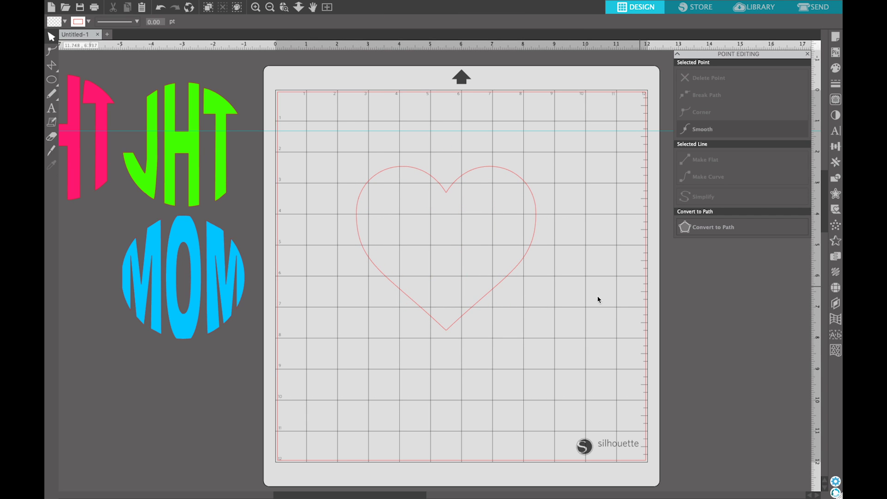
pyautogui.press('t')
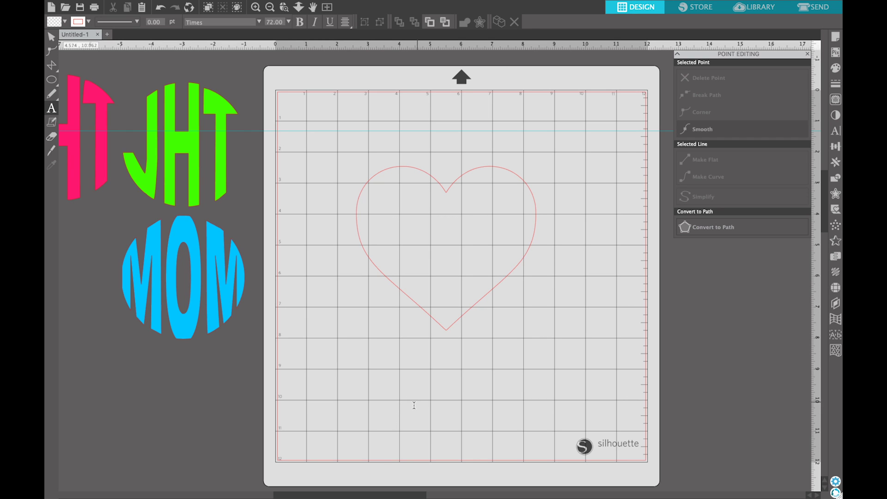
# - Add the text MOM and set its font to Rancho
pyautogui.press('v')
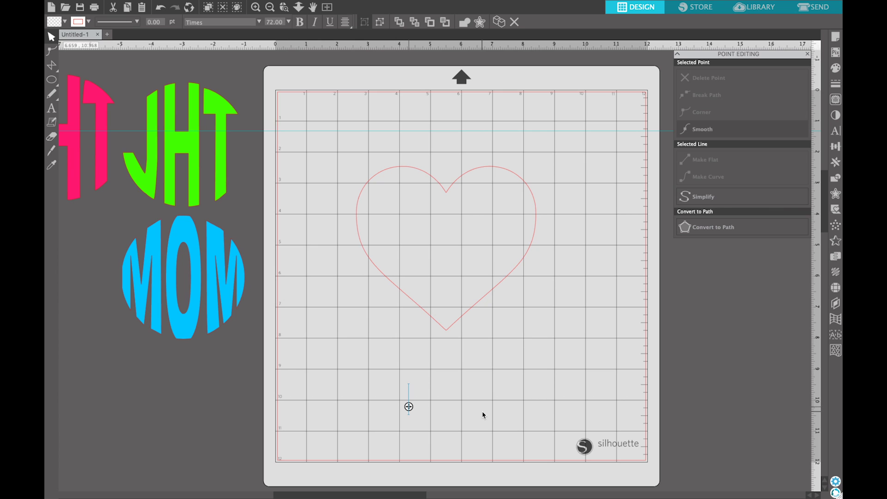
pyautogui.write('MOM')
pyautogui.click(508, 390)
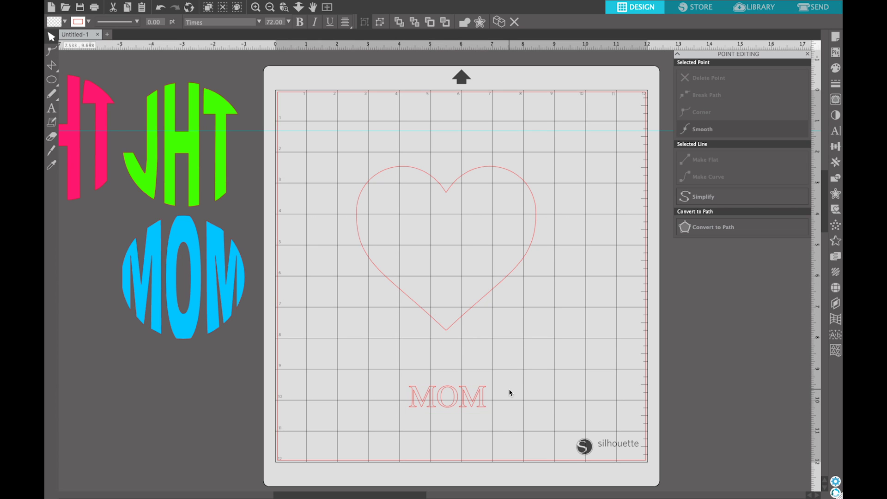
pyautogui.click(482, 399)
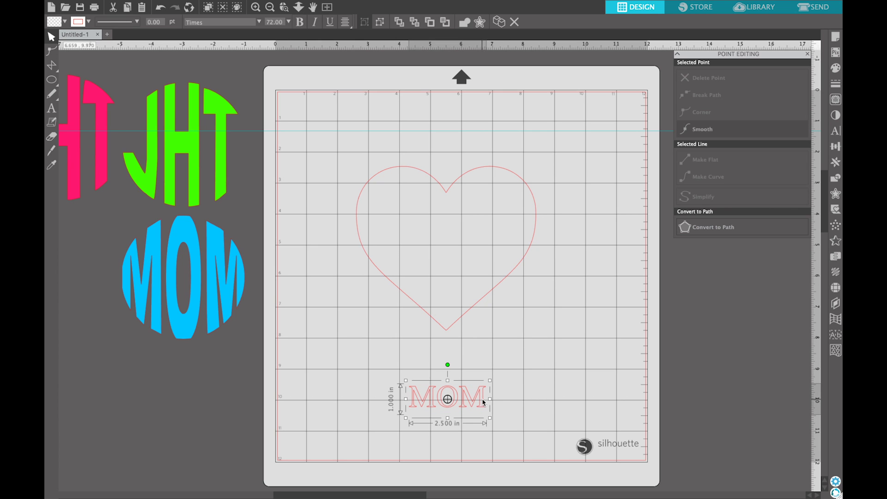
pyautogui.click(836, 132)
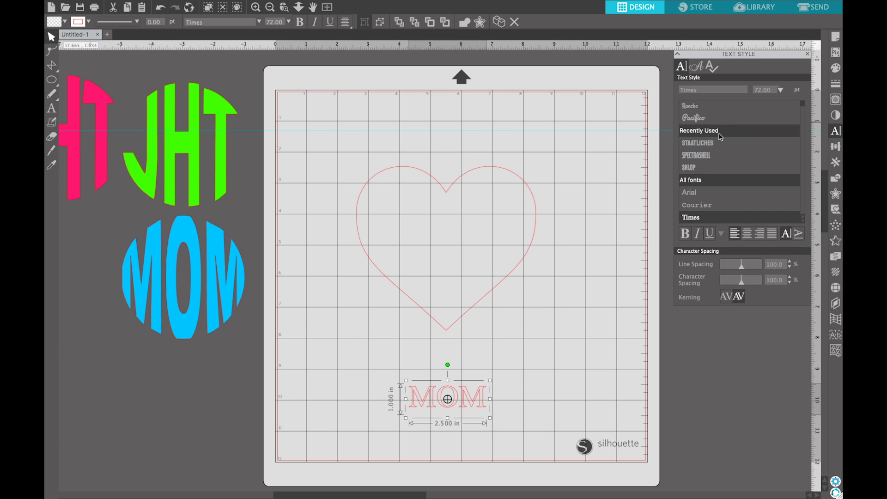
pyautogui.click(713, 107)
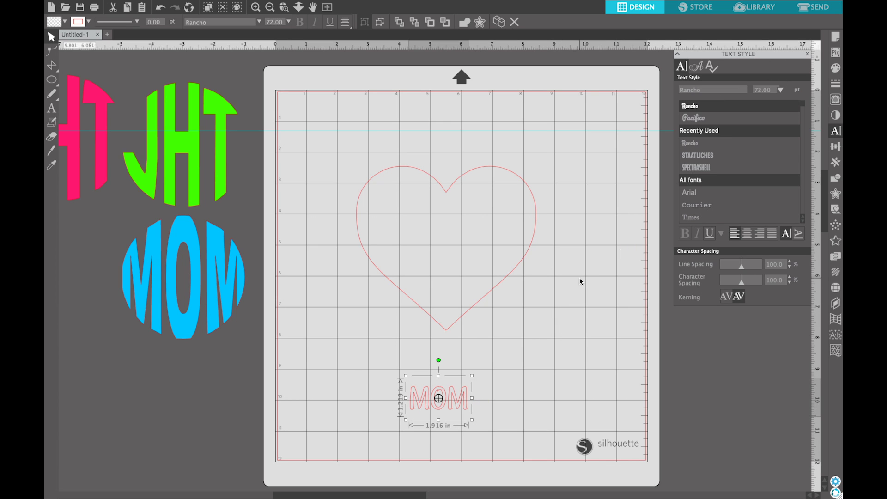
# - Centre MOM inside the heart, sized to about 5.80 by 3.69 inches
pyautogui.click(521, 317)
pyautogui.click(461, 399)
pyautogui.moveTo(462, 399); pyautogui.dragTo(596, 143)
pyautogui.moveTo(579, 201); pyautogui.dragTo(521, 222)
pyautogui.moveTo(539, 164); pyautogui.dragTo(548, 161)
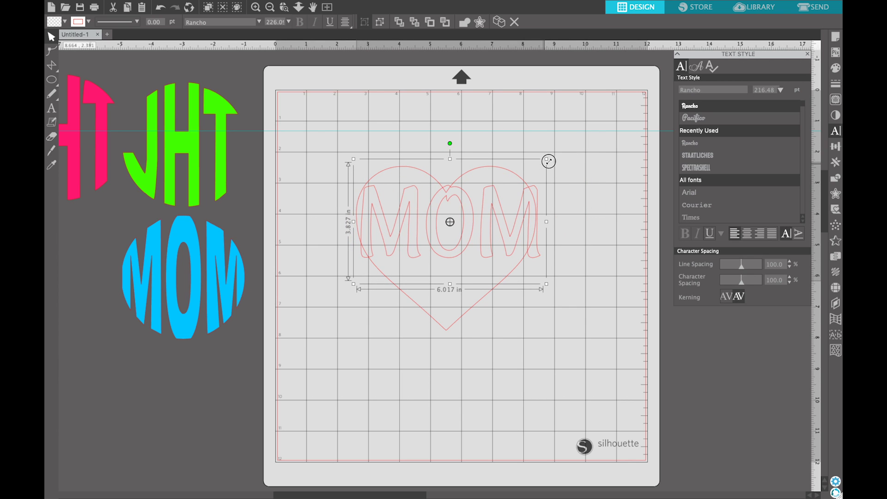
pyautogui.moveTo(515, 218); pyautogui.dragTo(505, 243)
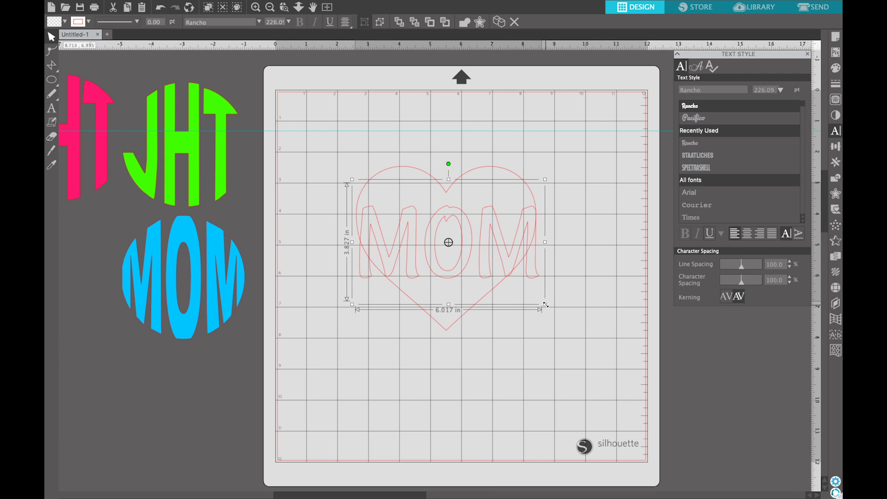
pyautogui.moveTo(545, 305); pyautogui.dragTo(538, 300)
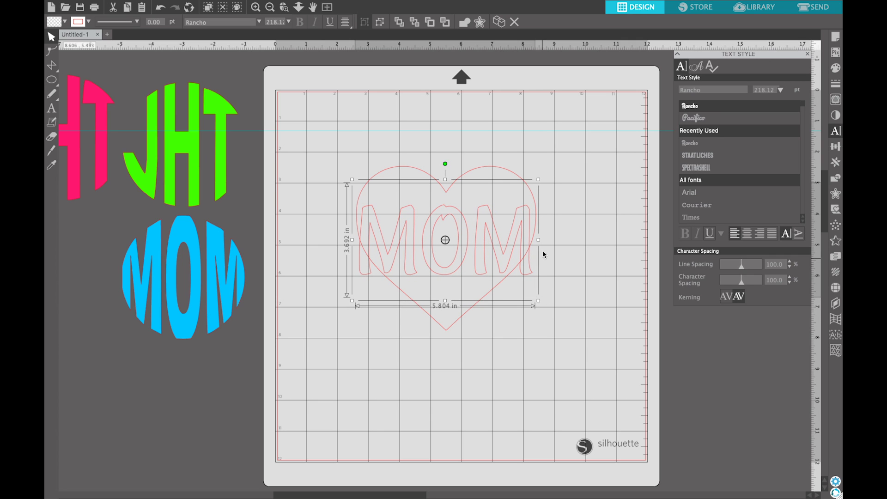
pyautogui.moveTo(525, 241); pyautogui.dragTo(525, 229)
# - Stretch the MOM text taller at top and bottom and enlarge it to about 6.1 inches wide
pyautogui.click(580, 236)
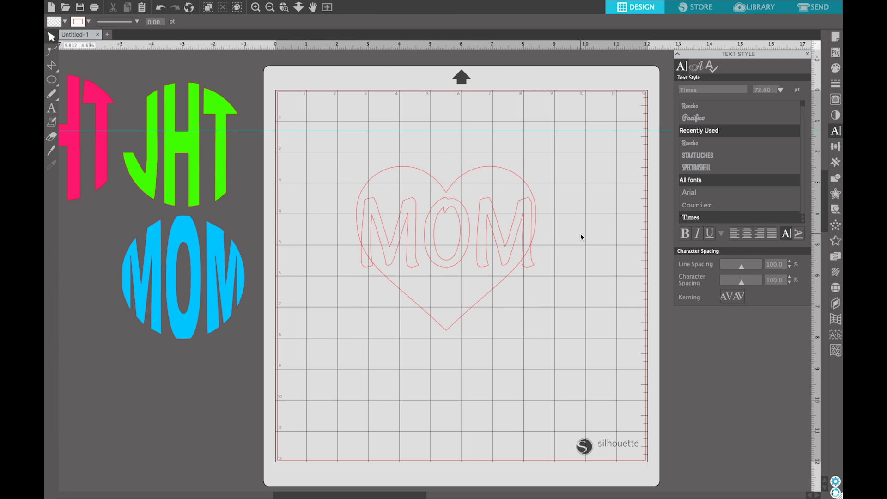
pyautogui.click(504, 231)
pyautogui.moveTo(447, 297); pyautogui.dragTo(448, 337)
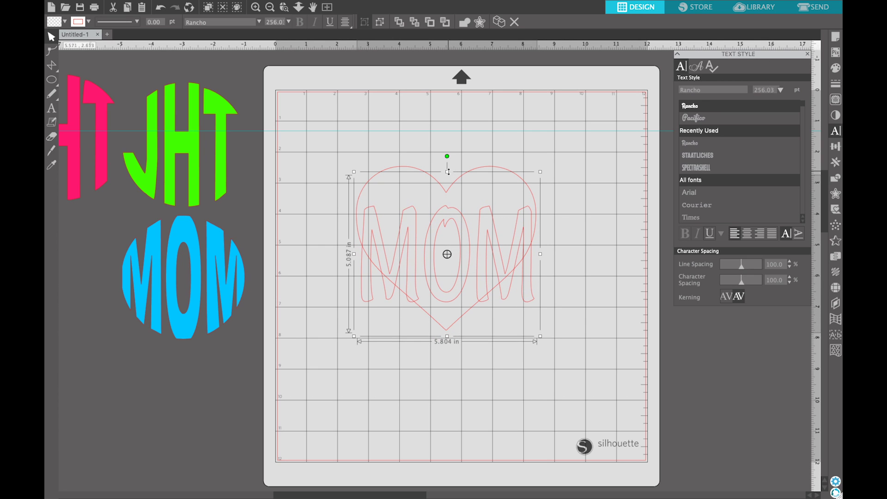
pyautogui.moveTo(449, 172); pyautogui.dragTo(447, 146)
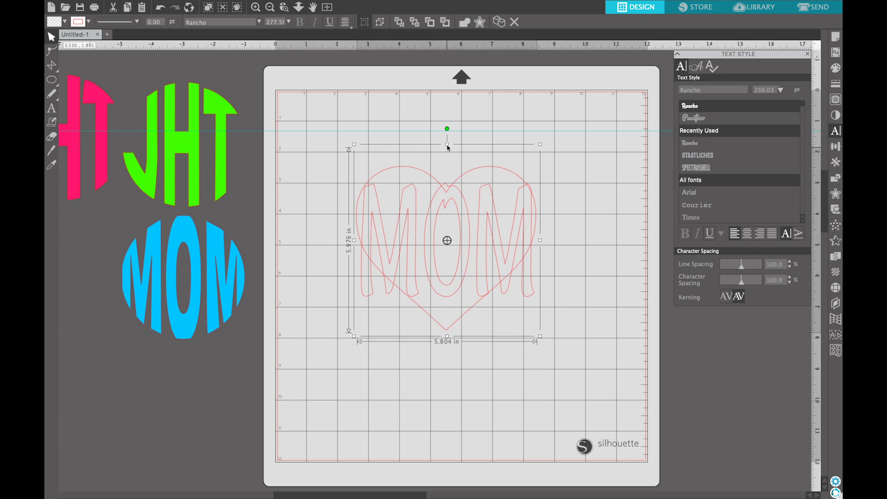
pyautogui.click(543, 152)
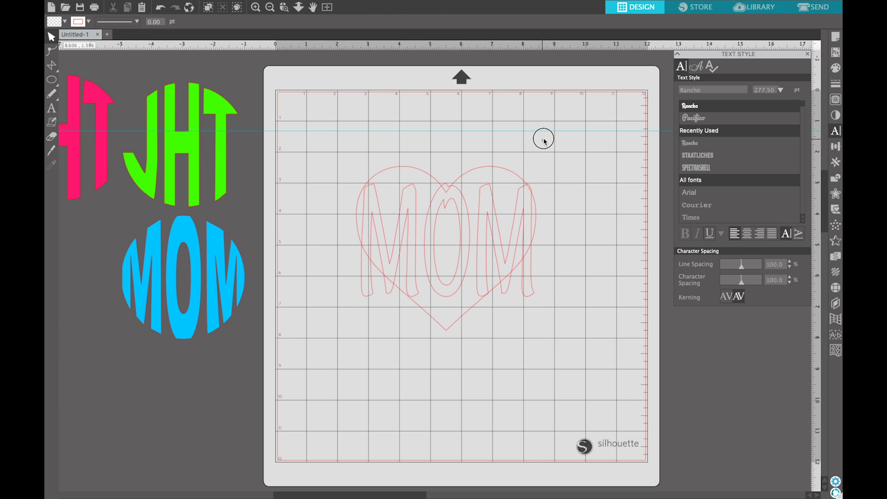
pyautogui.click(527, 192)
pyautogui.moveTo(546, 143); pyautogui.dragTo(553, 130)
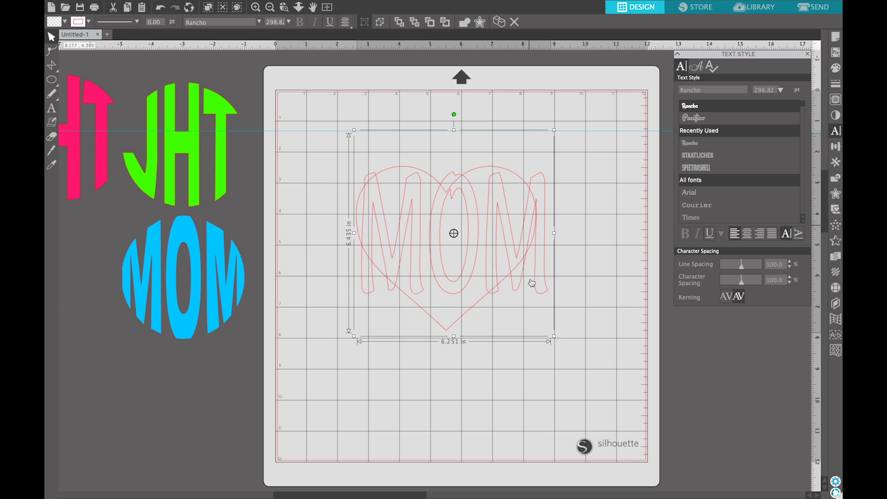
# - Centre the heart and the MOM text on each other using the alignment options
pyautogui.keyDown('shift'); pyautogui.click(459, 263); pyautogui.keyUp('shift')
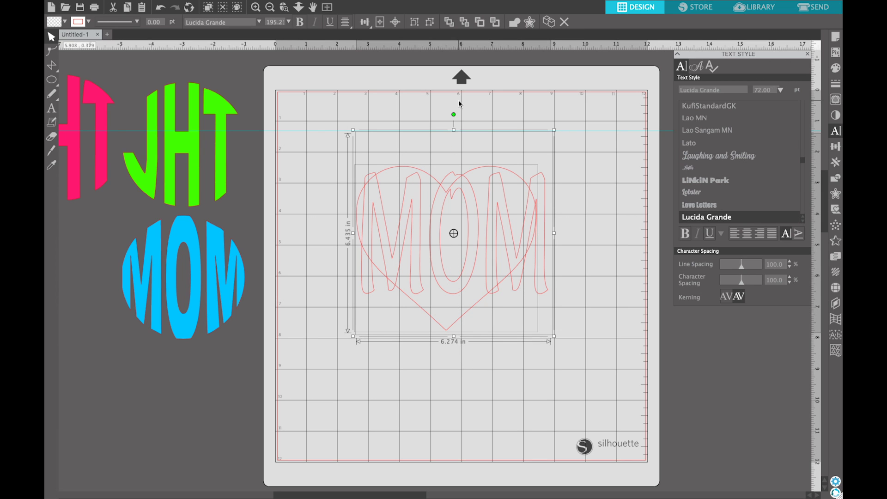
pyautogui.click(365, 24)
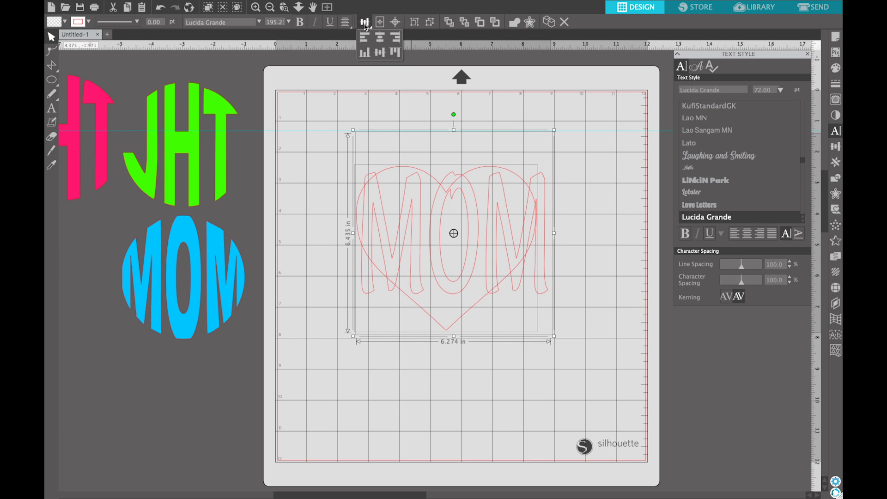
pyautogui.click(381, 41)
pyautogui.click(607, 151)
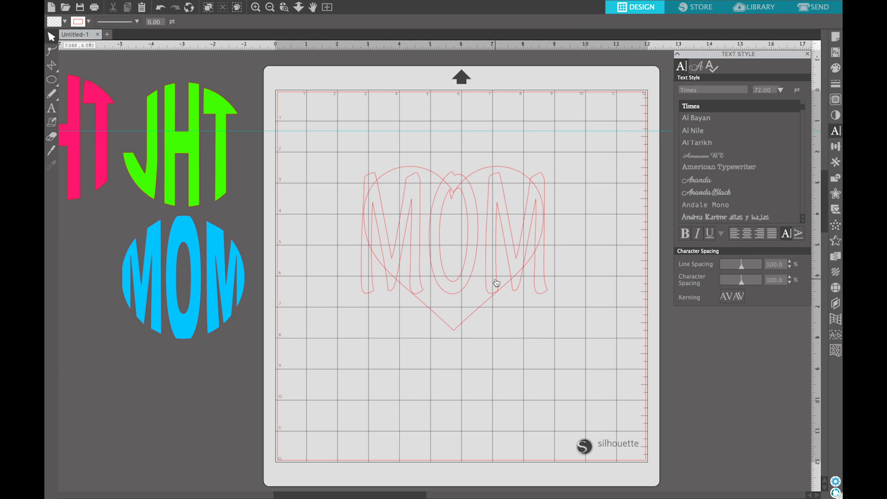
# - Nudge the MOM text down two steps inside the heart
pyautogui.click(466, 290)
pyautogui.doubleClick(456, 289)
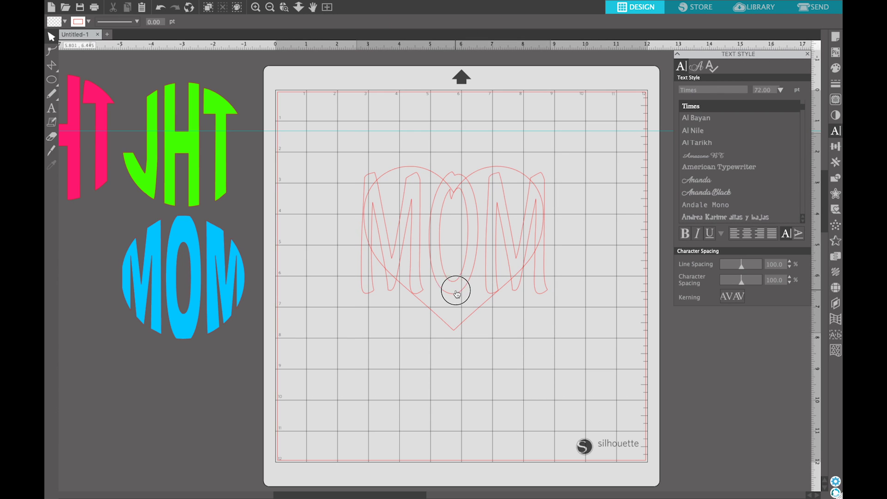
pyautogui.click(558, 303)
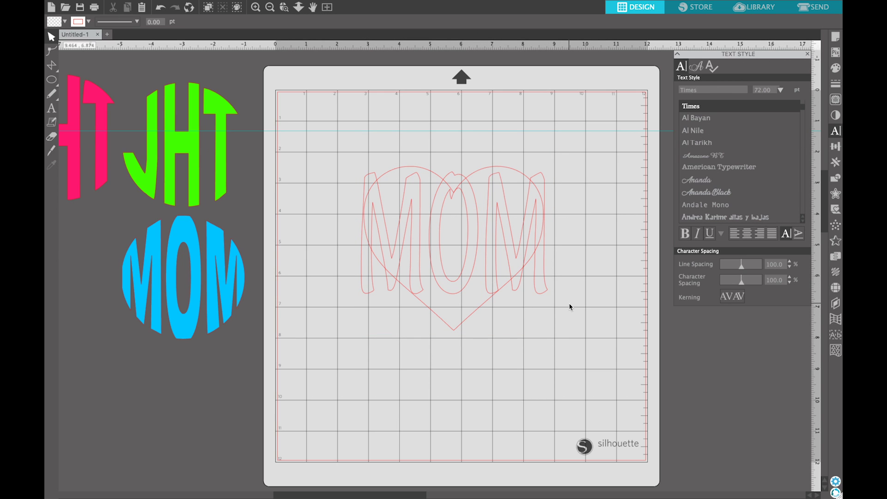
pyautogui.click(465, 289)
pyautogui.press('Down')
pyautogui.press('Down')
pyautogui.press('Down')
pyautogui.press('Down')
pyautogui.press('Down')
pyautogui.press('Down')
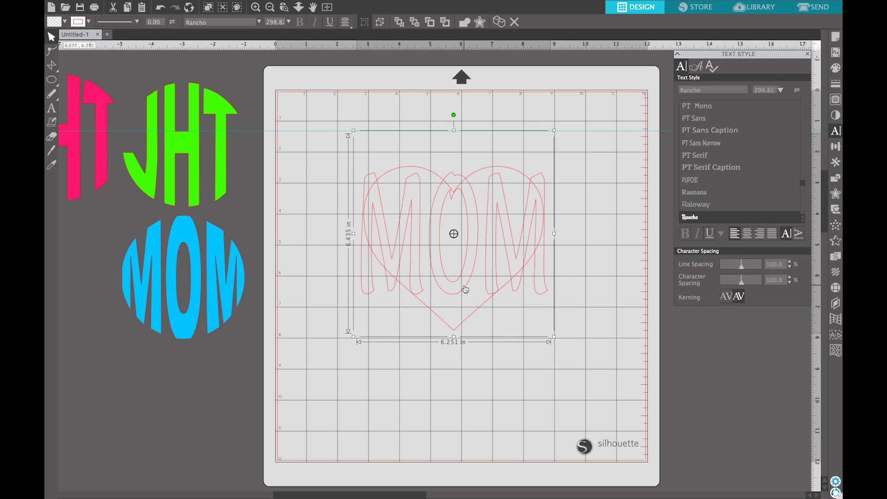
pyautogui.press('Down')
pyautogui.press('Down')
pyautogui.press('Down')
pyautogui.press('Down')
pyautogui.press('Down')
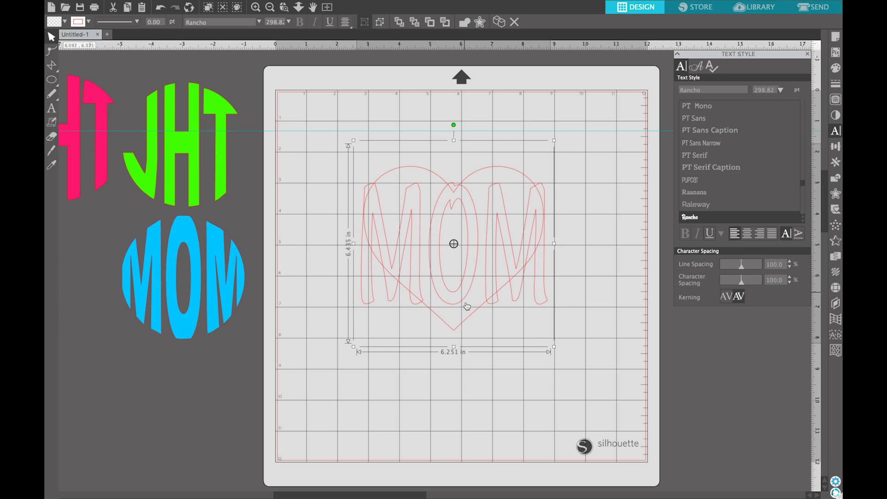
# - Reselect the MOM text object after briefly entering and leaving text editing
pyautogui.click(467, 368)
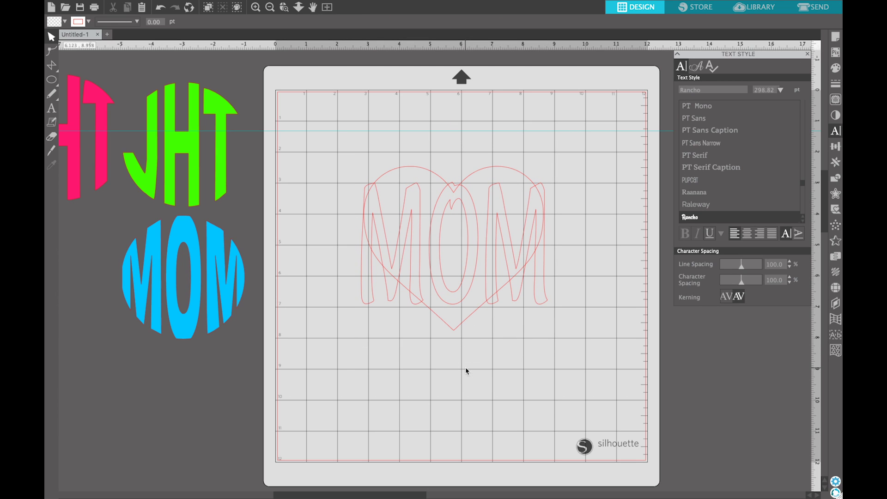
pyautogui.doubleClick(414, 283)
pyautogui.click(314, 344)
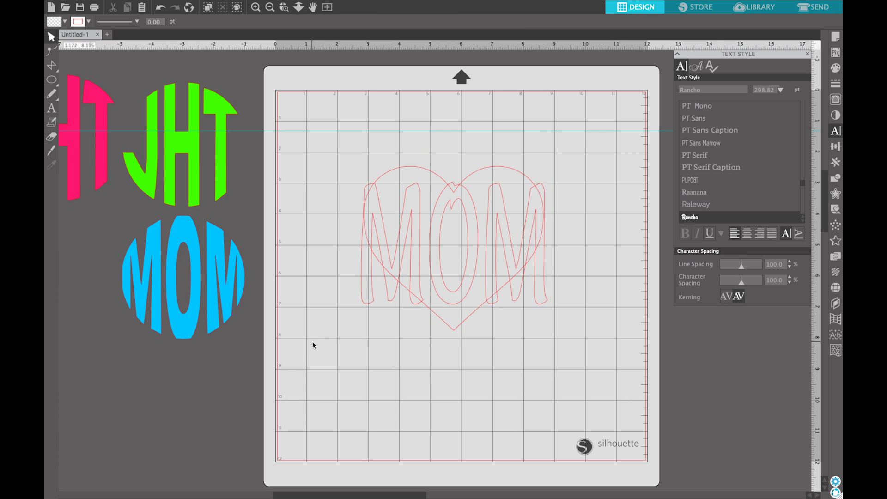
pyautogui.click(421, 276)
pyautogui.click(567, 259)
pyautogui.click(478, 248)
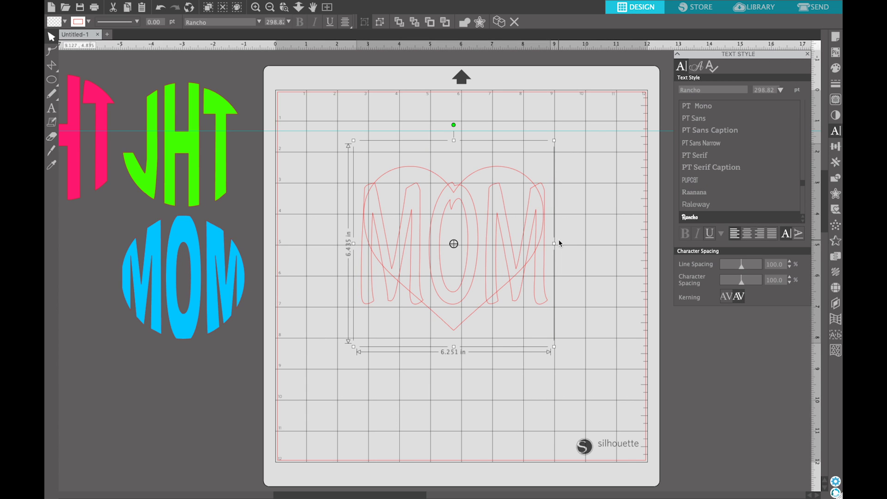
# - Ungroup MOM into separate letters and stretch the O down toward the heart's point
pyautogui.click(383, 23)
pyautogui.click(605, 182)
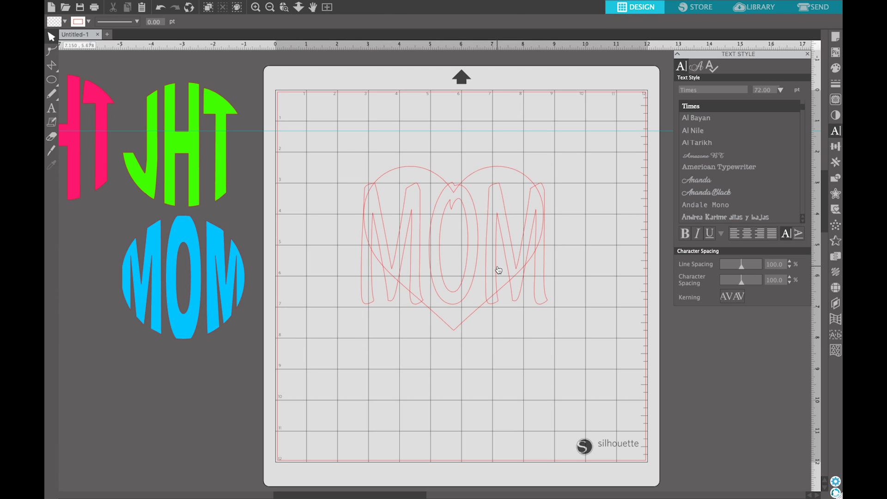
pyautogui.click(464, 302)
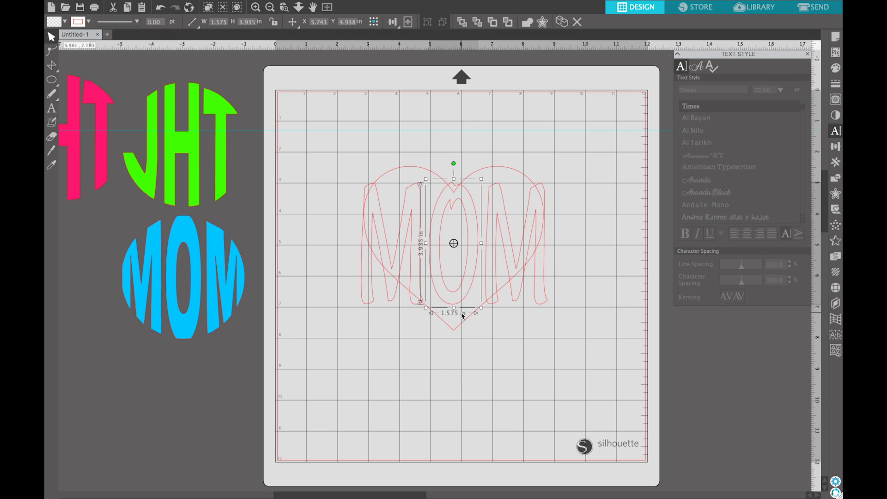
pyautogui.moveTo(453, 307); pyautogui.dragTo(452, 335)
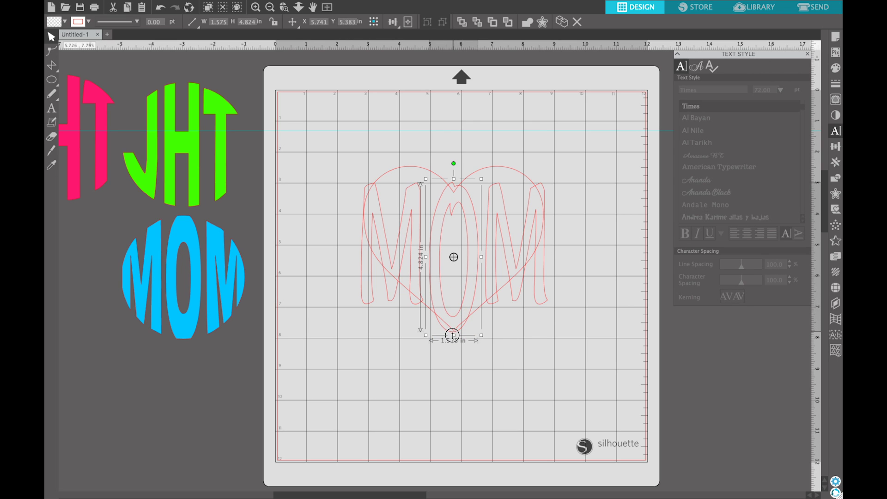
# - Resize the second M: slightly narrower, taller at the top, trimmed a little at the bottom
pyautogui.click(567, 297)
pyautogui.click(514, 239)
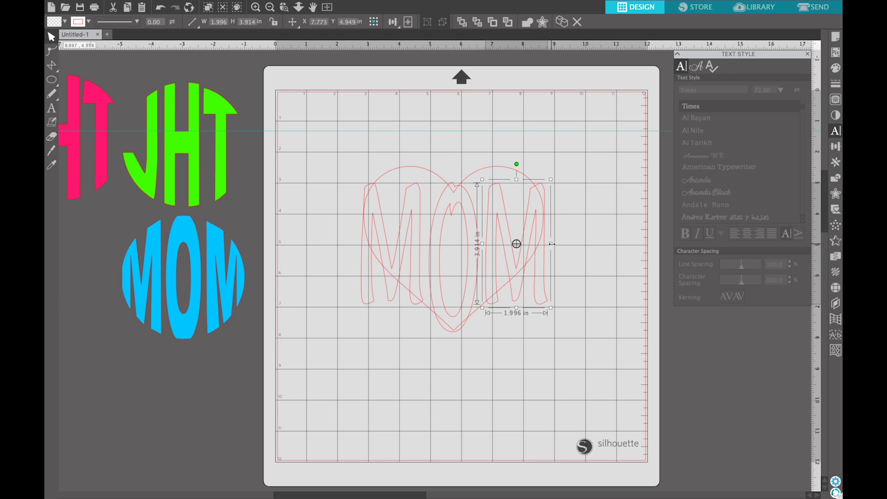
pyautogui.moveTo(552, 244); pyautogui.dragTo(550, 244)
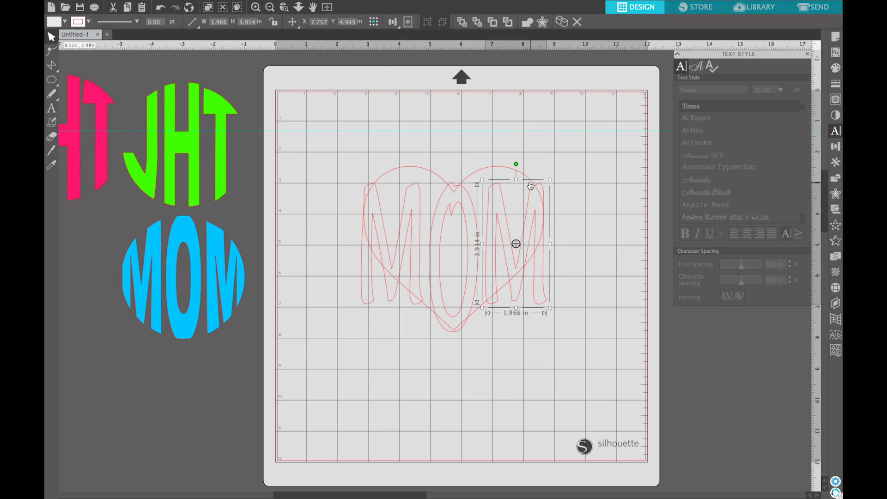
pyautogui.moveTo(516, 179); pyautogui.dragTo(515, 161)
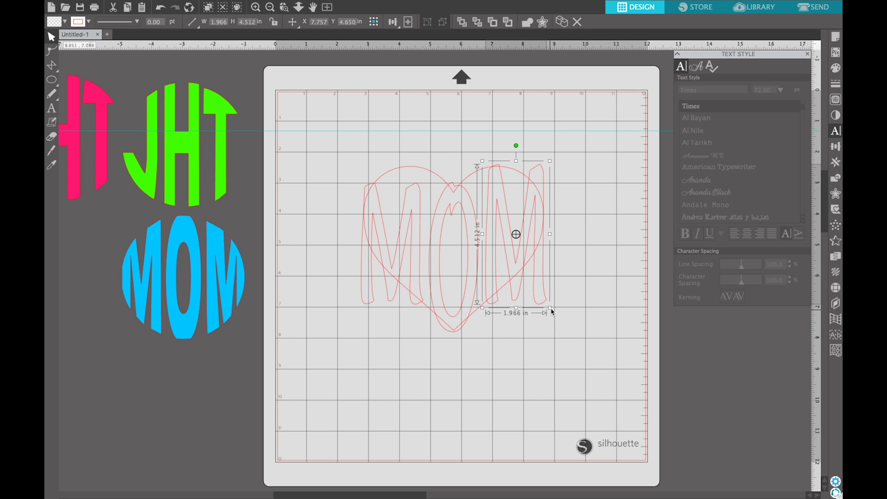
pyautogui.moveTo(516, 307); pyautogui.dragTo(517, 299)
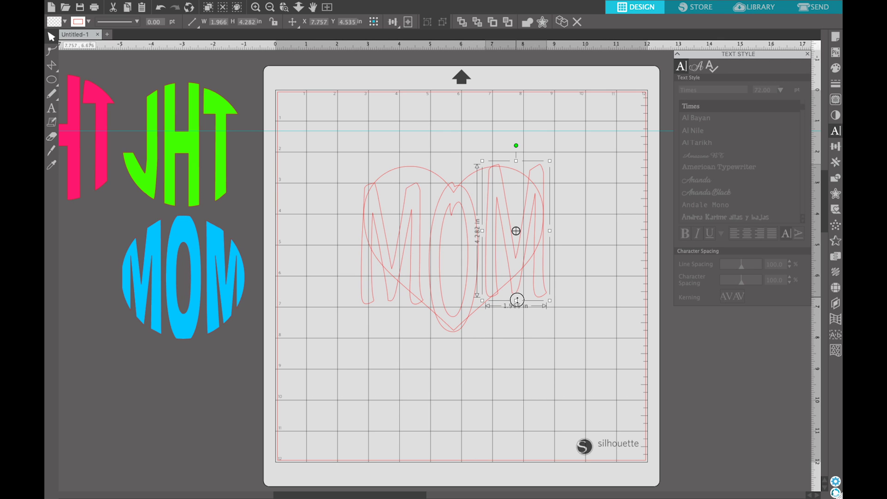
# - Stretch the first M taller and move the guide down to the letters' tops
pyautogui.click(413, 204)
pyautogui.click(414, 190)
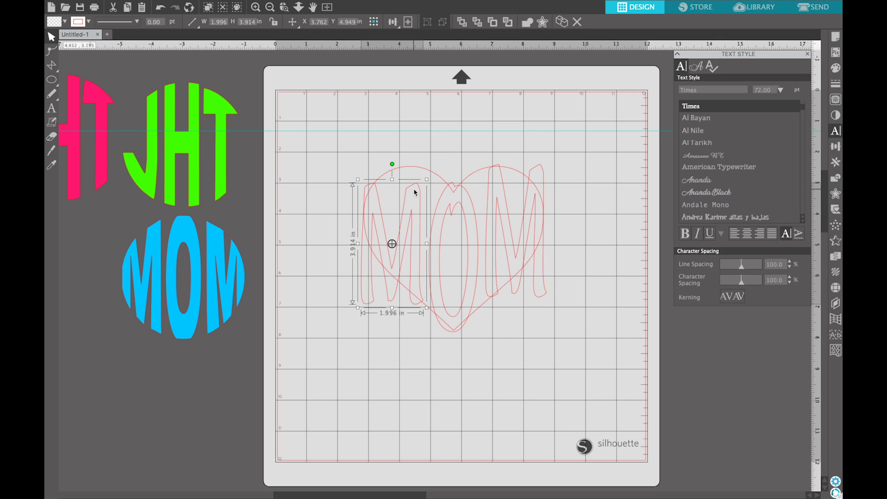
pyautogui.moveTo(393, 178); pyautogui.dragTo(392, 162)
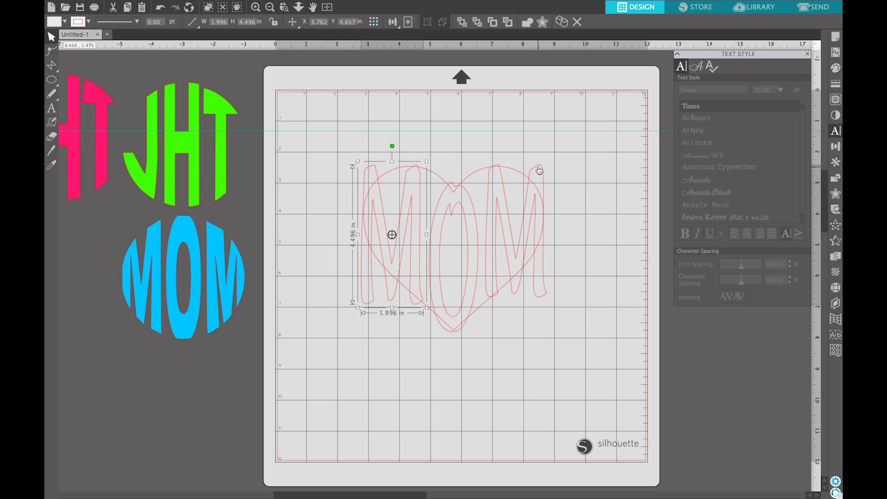
pyautogui.click(547, 133)
pyautogui.moveTo(548, 132); pyautogui.dragTo(548, 164)
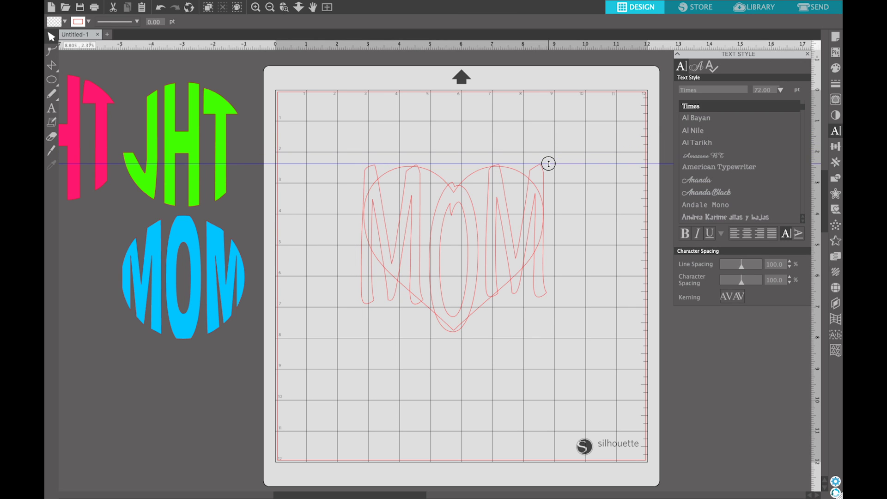
pyautogui.click(374, 171)
# - Add a guide along the letters' bottom and trim the first M to about 4.312 inches tall
pyautogui.moveTo(391, 162); pyautogui.dragTo(392, 161)
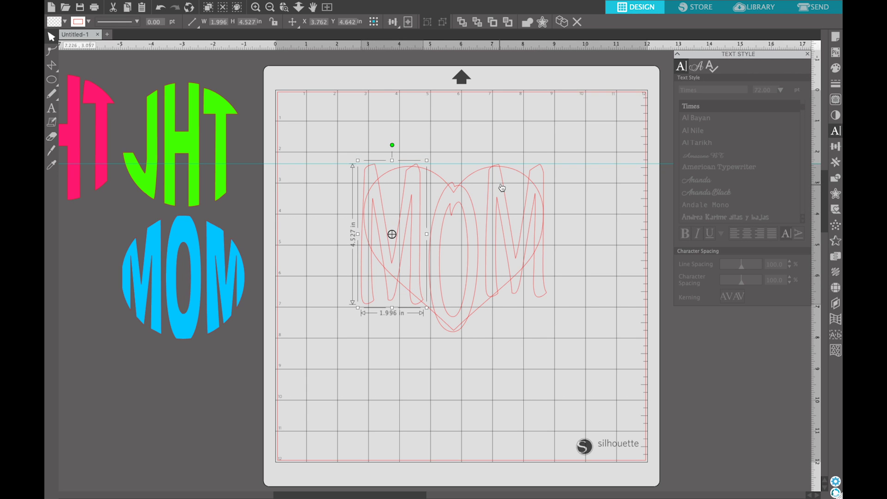
pyautogui.click(591, 158)
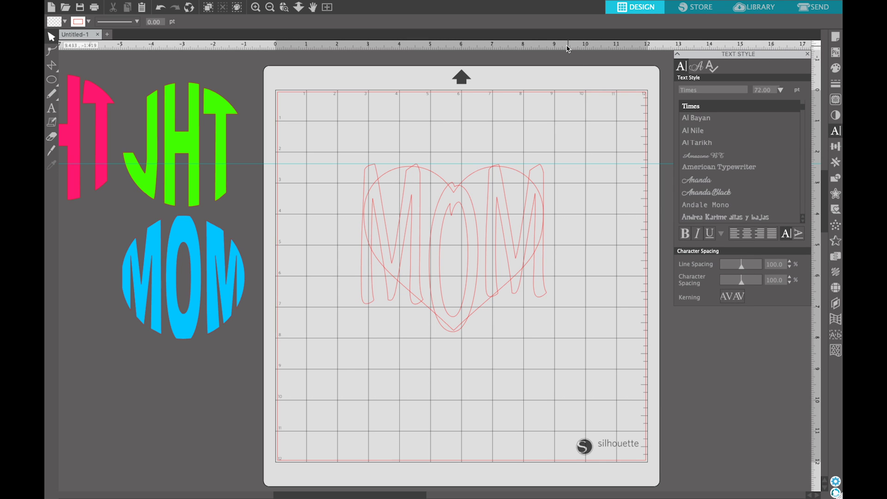
pyautogui.moveTo(502, 46); pyautogui.dragTo(505, 297)
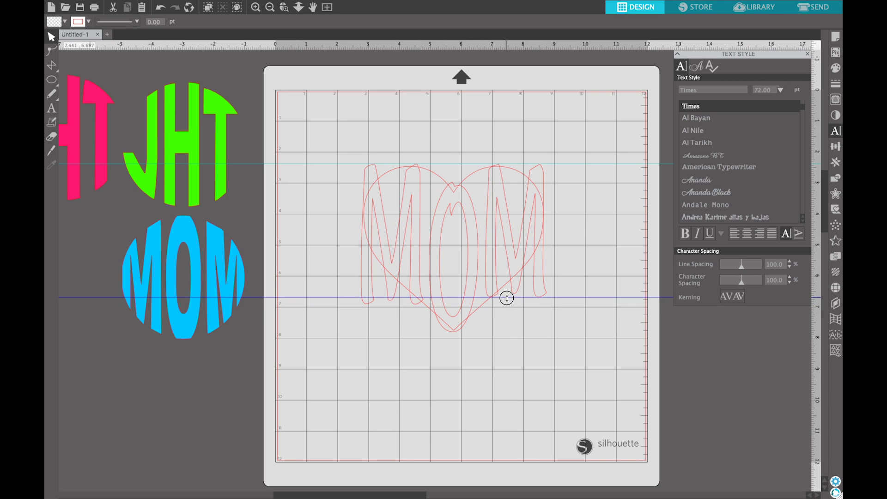
pyautogui.click(412, 304)
pyautogui.moveTo(393, 303); pyautogui.dragTo(392, 300)
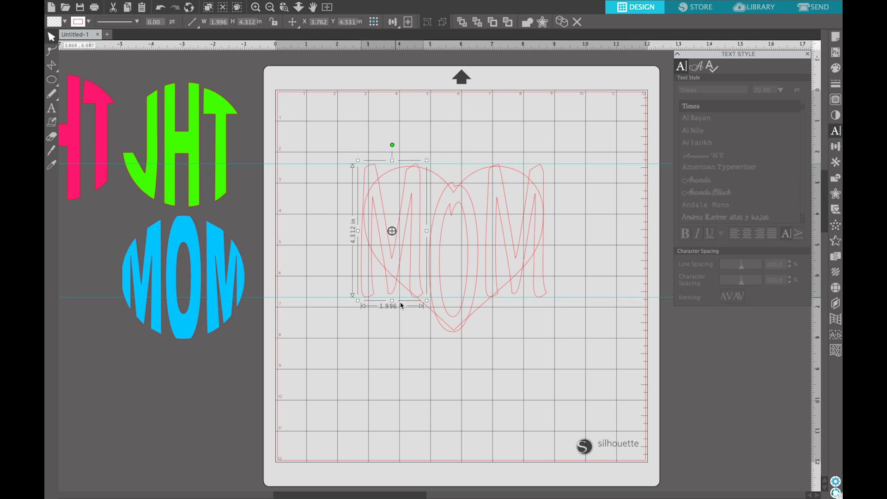
pyautogui.click(567, 314)
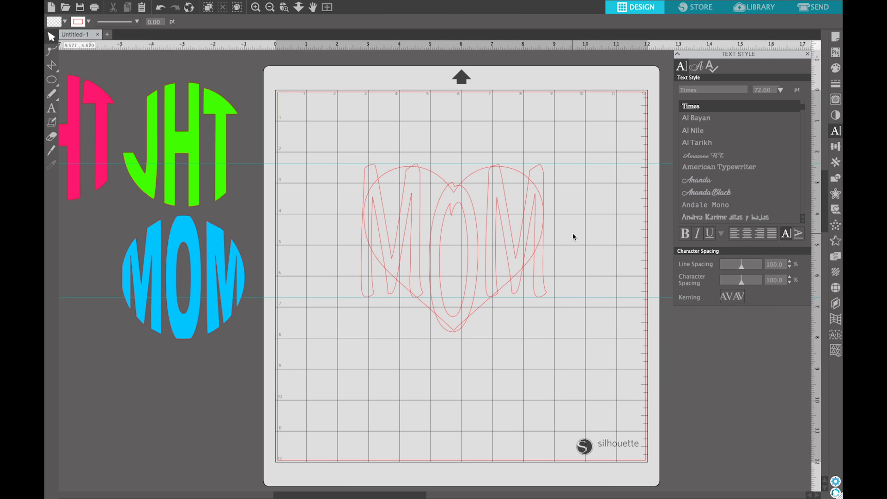
pyautogui.moveTo(573, 233); pyautogui.dragTo(326, 195)
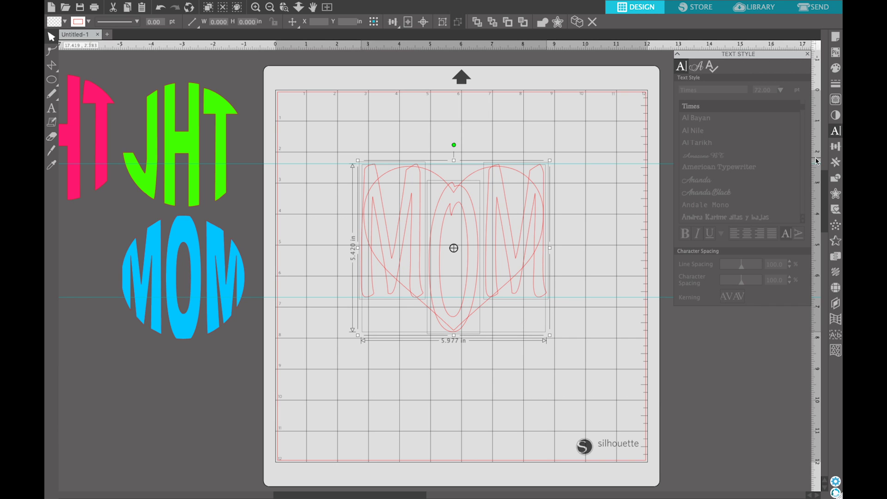
# - Crop the MOM letters to the heart shape and reselect the cropped letters
pyautogui.click(836, 179)
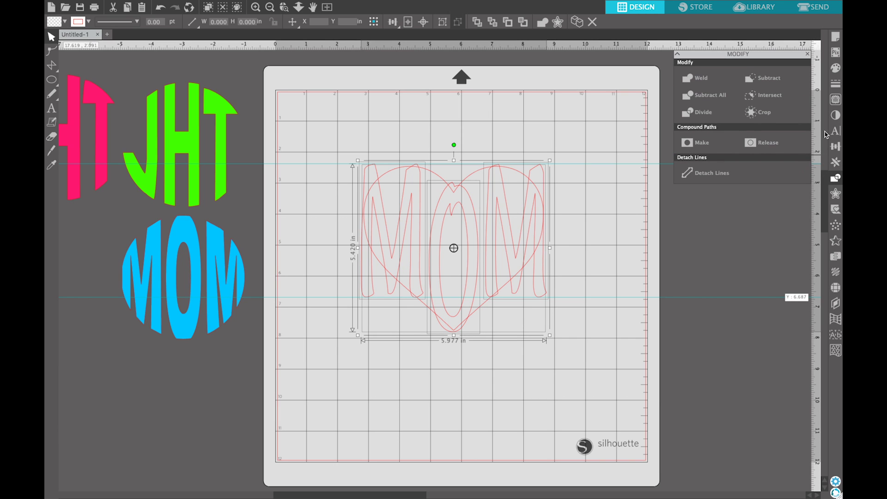
pyautogui.click(760, 112)
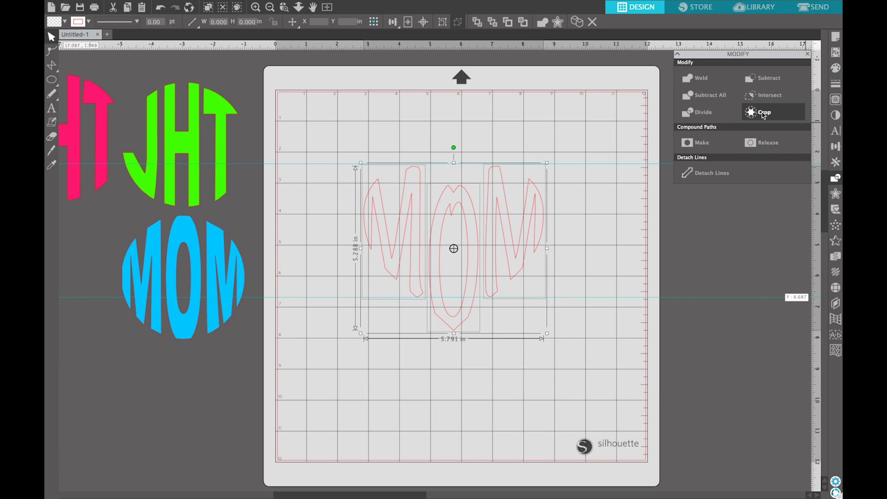
pyautogui.click(621, 212)
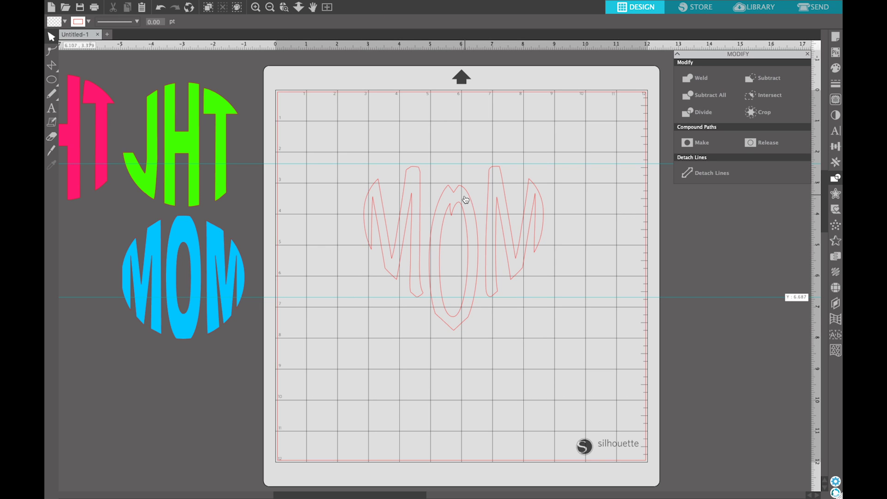
pyautogui.moveTo(343, 170); pyautogui.dragTo(581, 282)
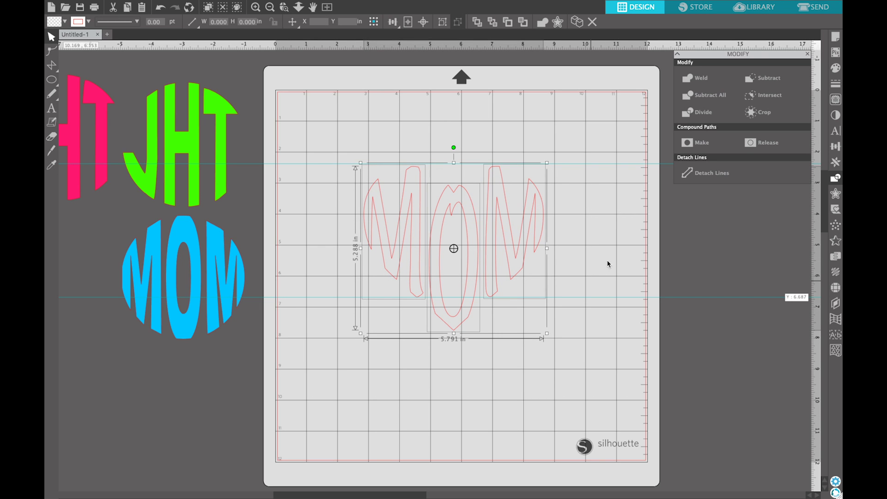
# - Fill the cropped MOM letters with green
pyautogui.click(836, 68)
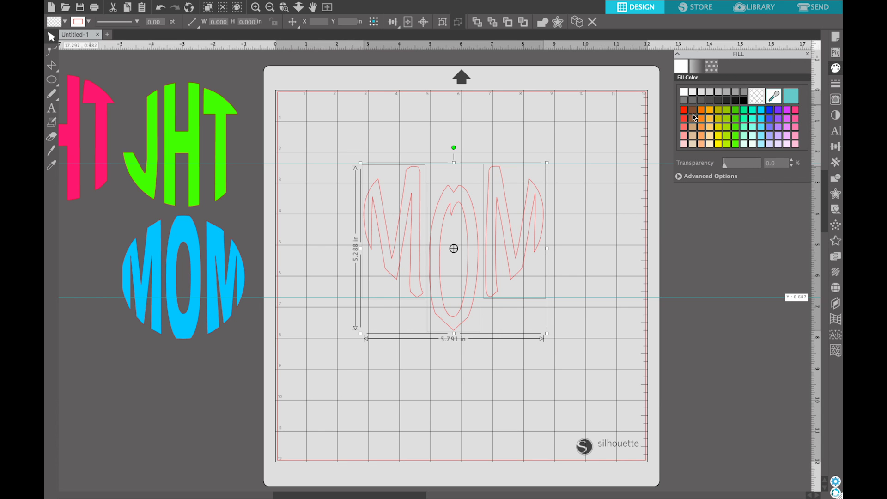
pyautogui.click(744, 111)
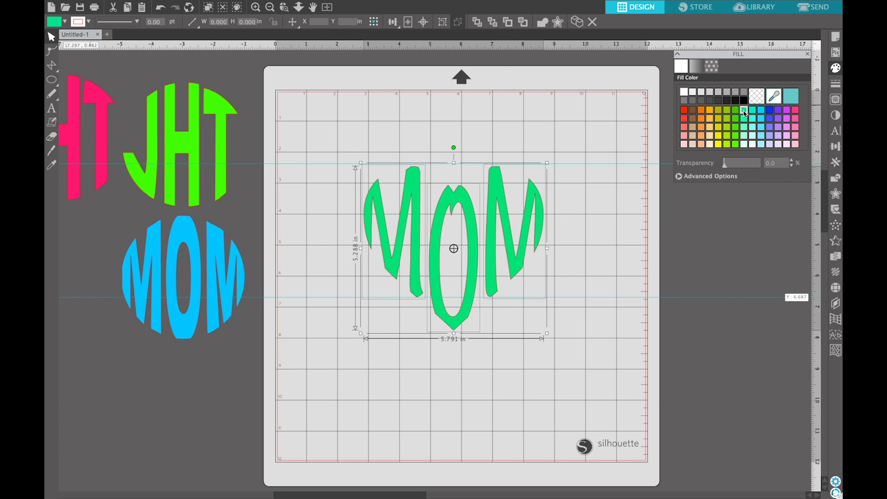
pyautogui.click(605, 206)
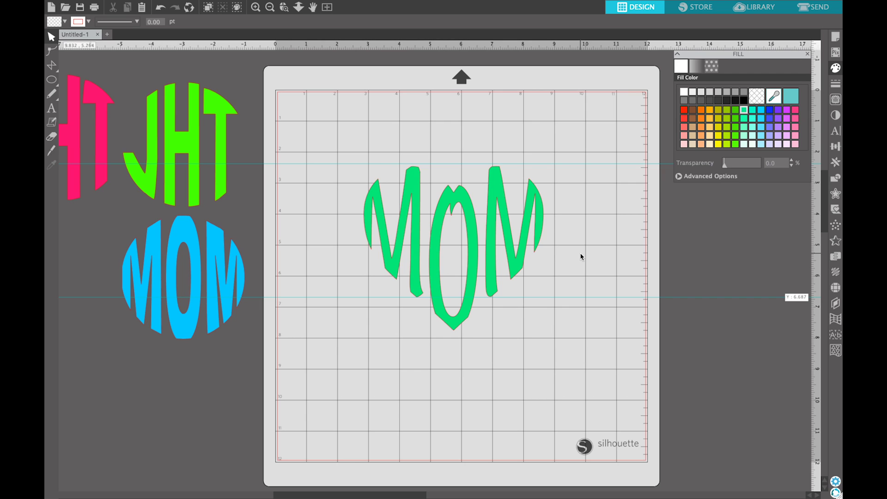
pyautogui.hotkey('ctrl', 'z')
# - Undo the green fill and select all three MOM letters together
pyautogui.hotkey('ctrl', 'z')
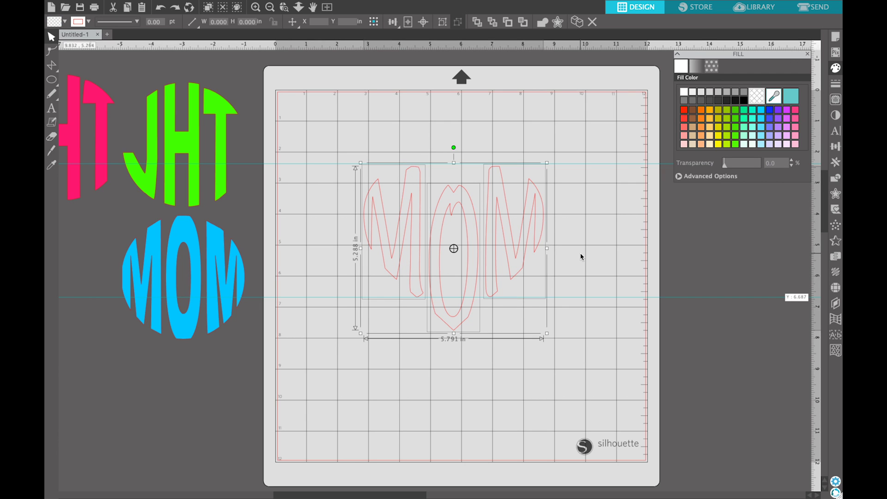
pyautogui.hotkey('ctrl', 'z')
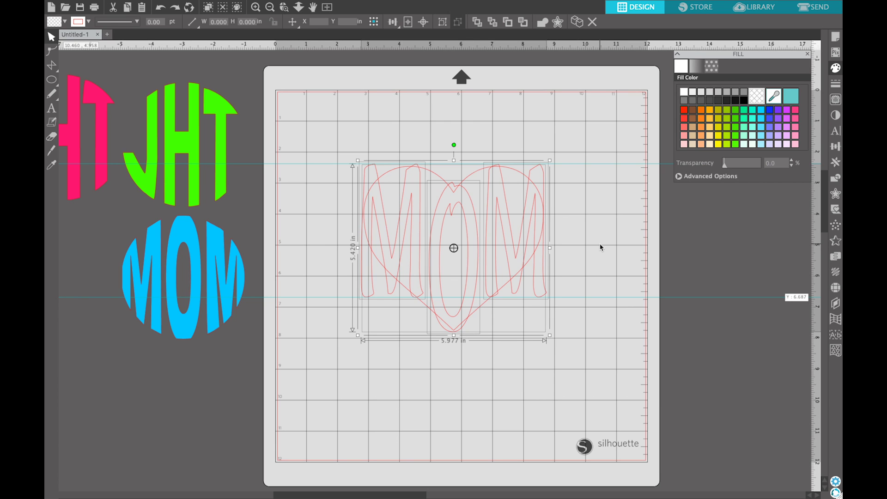
pyautogui.moveTo(155, 2)
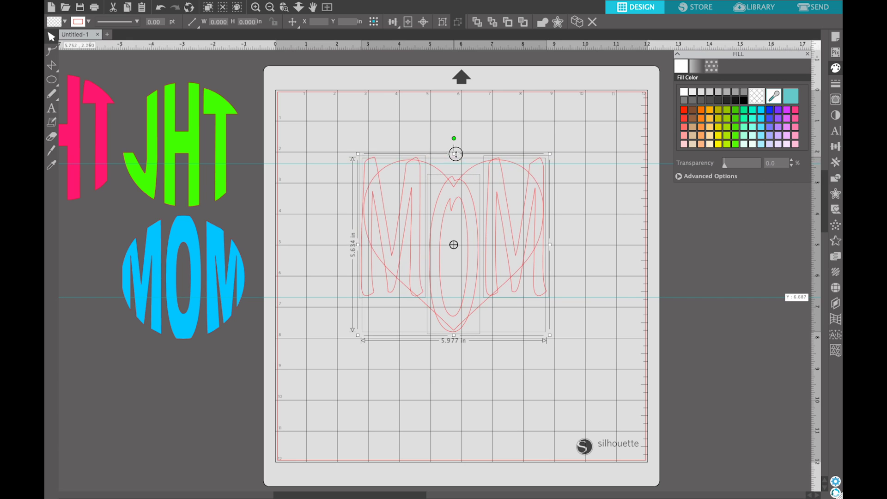
pyautogui.click(547, 171)
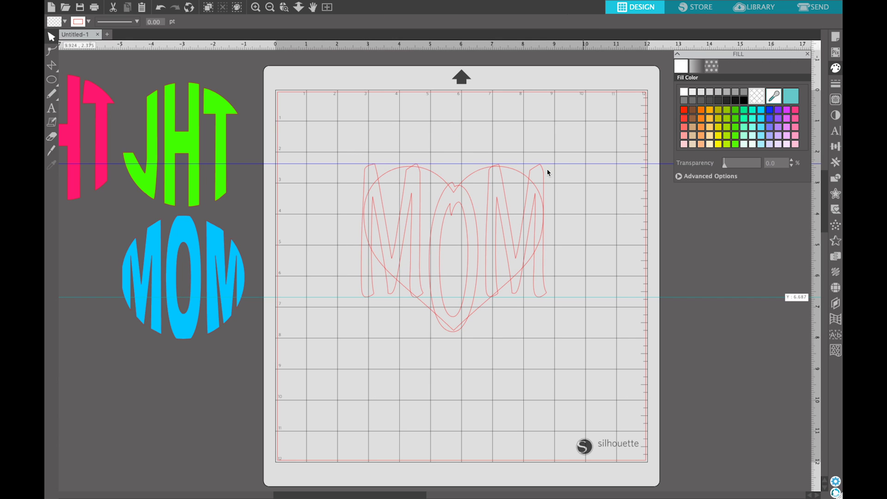
pyautogui.click(491, 188)
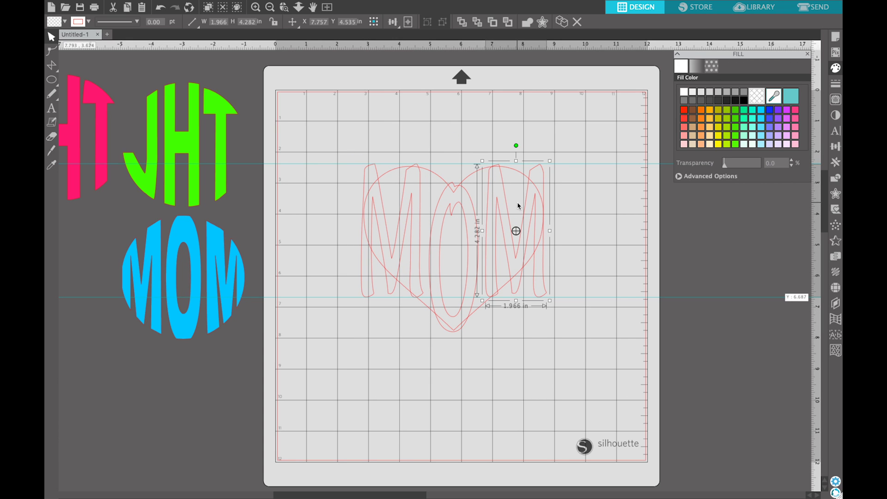
pyautogui.keyDown('shift'); pyautogui.click(472, 212); pyautogui.keyUp('shift')
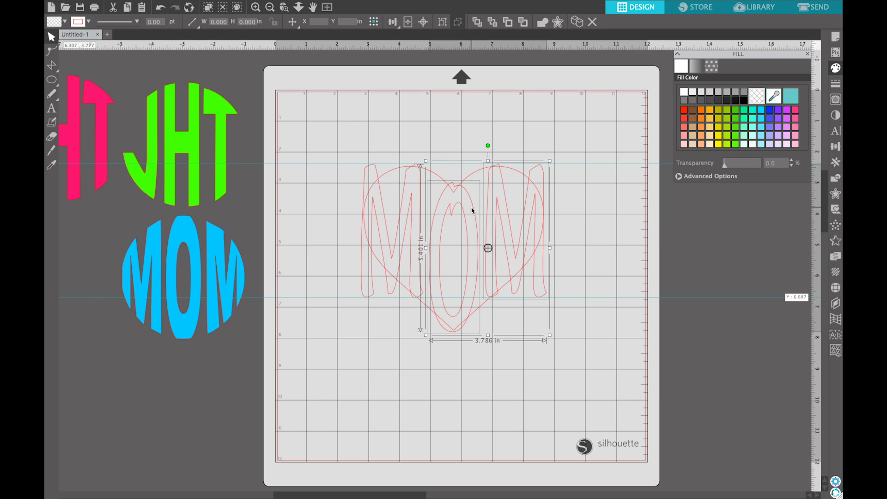
pyautogui.keyDown('shift'); pyautogui.click(413, 211); pyautogui.keyUp('shift')
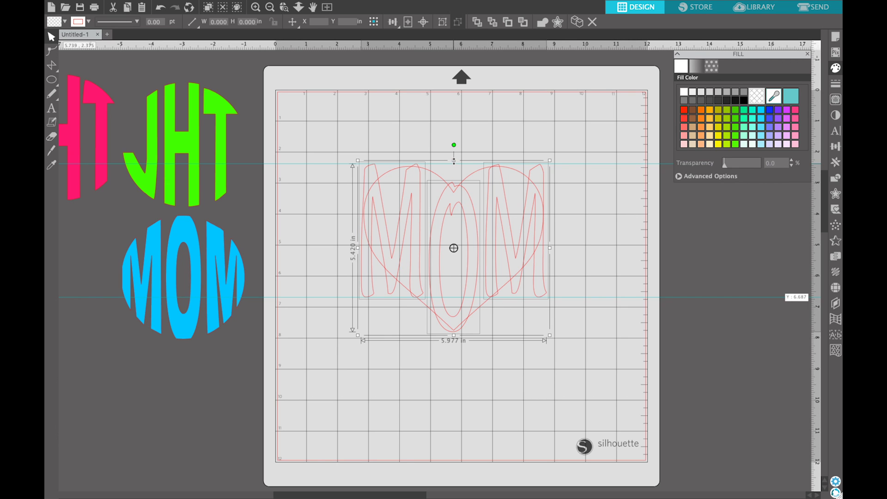
# - Enlarge the MOM letters to about 6.1 × 5.8 inches so they cover the heart
pyautogui.moveTo(454, 160); pyautogui.dragTo(454, 150)
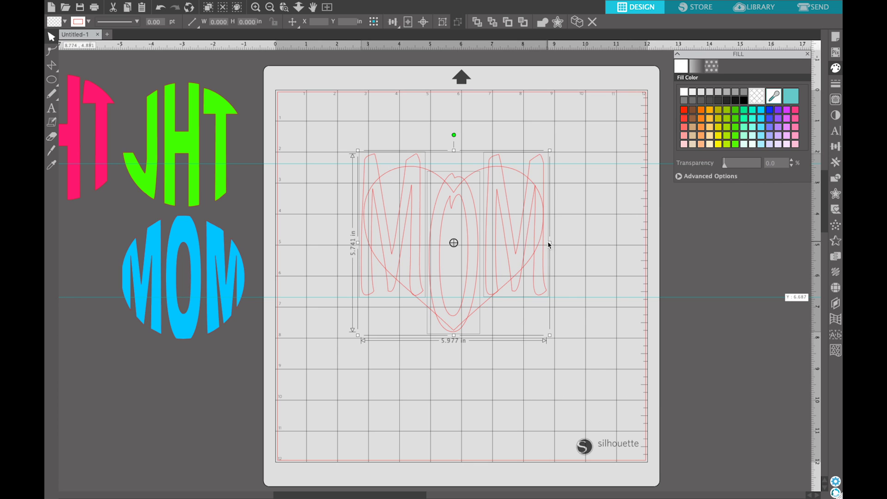
pyautogui.moveTo(549, 245); pyautogui.dragTo(552, 242)
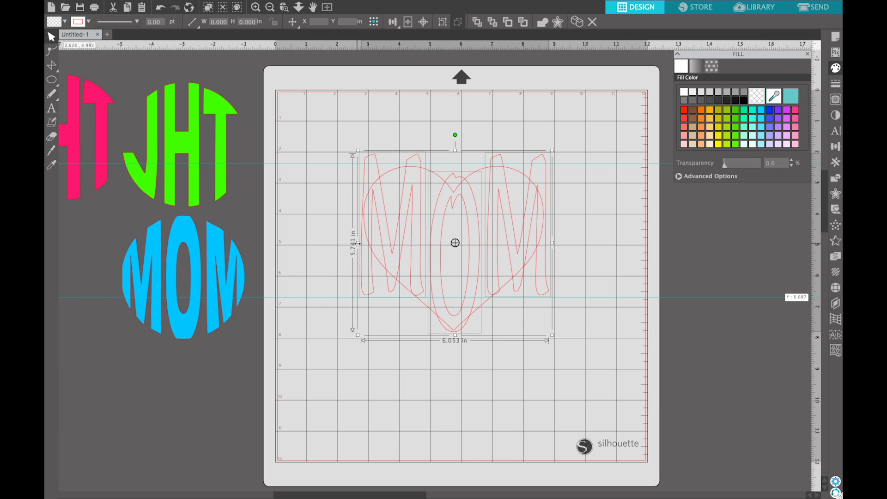
pyautogui.moveTo(357, 243); pyautogui.dragTo(356, 243)
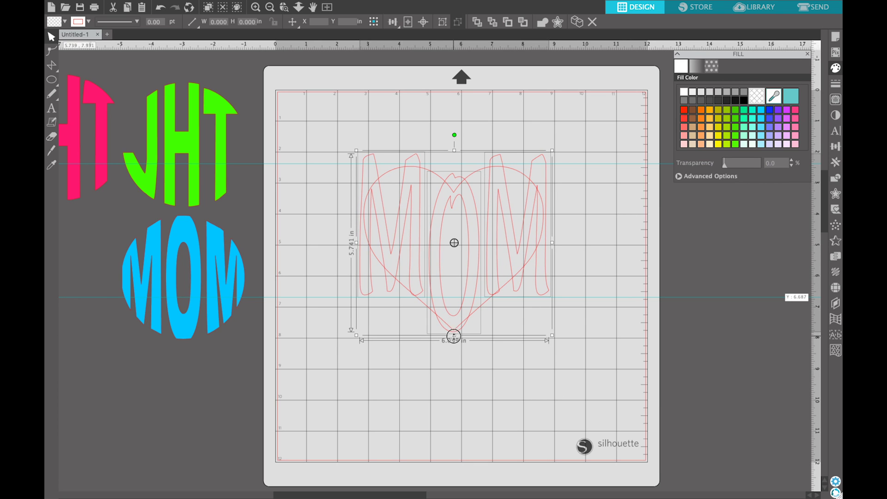
pyautogui.moveTo(454, 335); pyautogui.dragTo(454, 338)
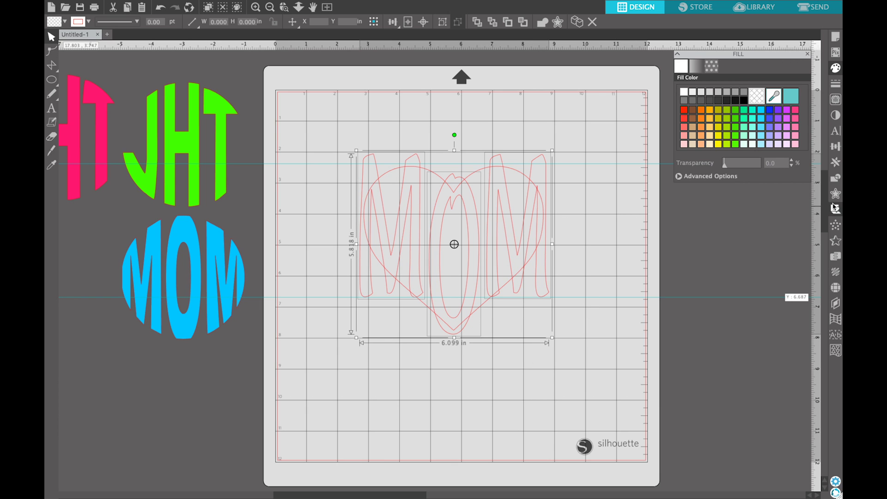
pyautogui.click(835, 179)
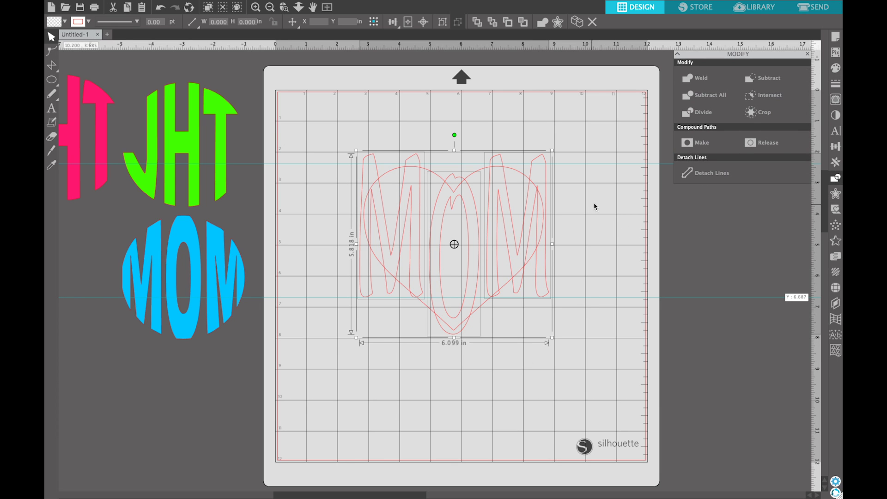
# - Crop the letters to the heart, inspect the cut pieces, then undo the crop
pyautogui.moveTo(593, 177); pyautogui.dragTo(327, 297)
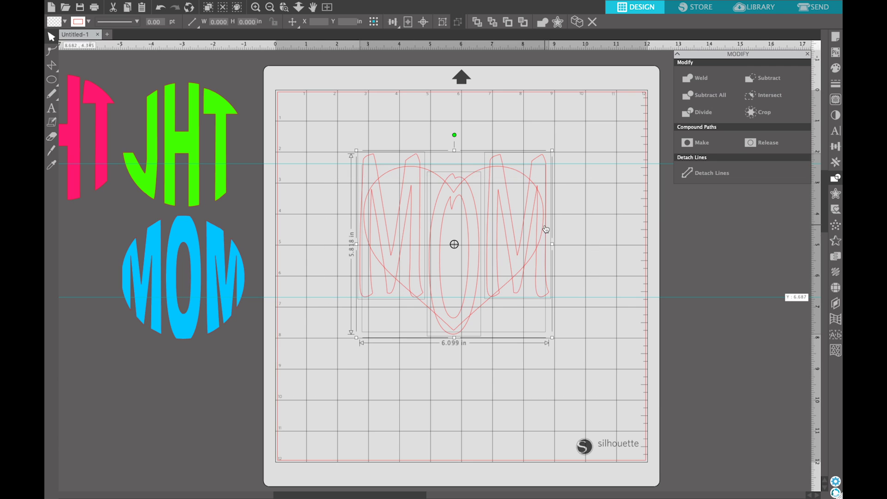
pyautogui.click(782, 113)
pyautogui.click(590, 208)
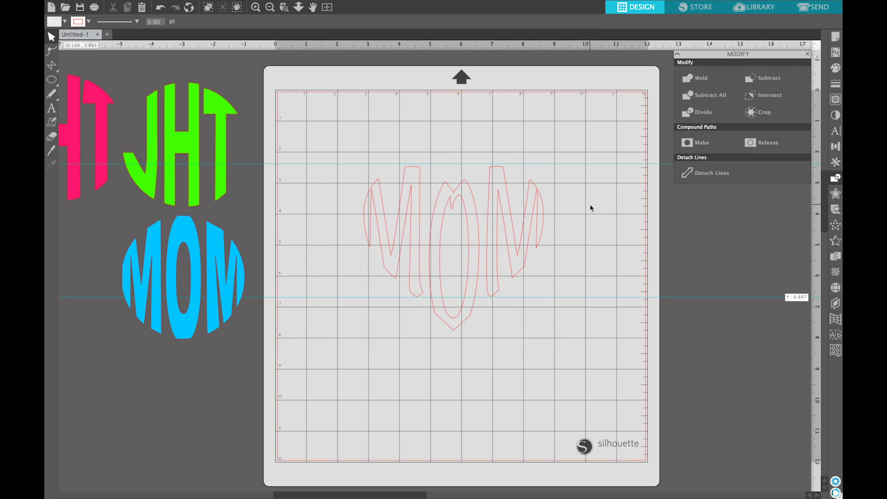
pyautogui.click(539, 194)
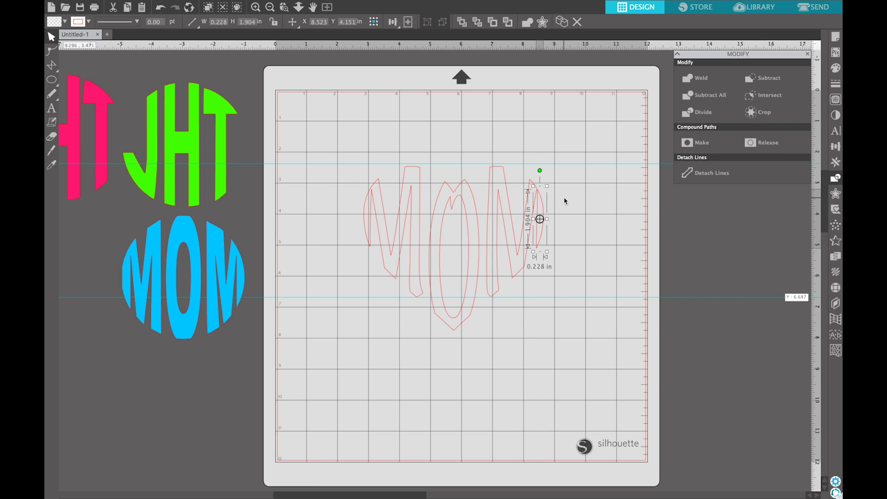
pyautogui.click(582, 197)
pyautogui.hotkey('ctrl', 'z')
pyautogui.click(584, 197)
pyautogui.hotkey('ctrl', 'a')
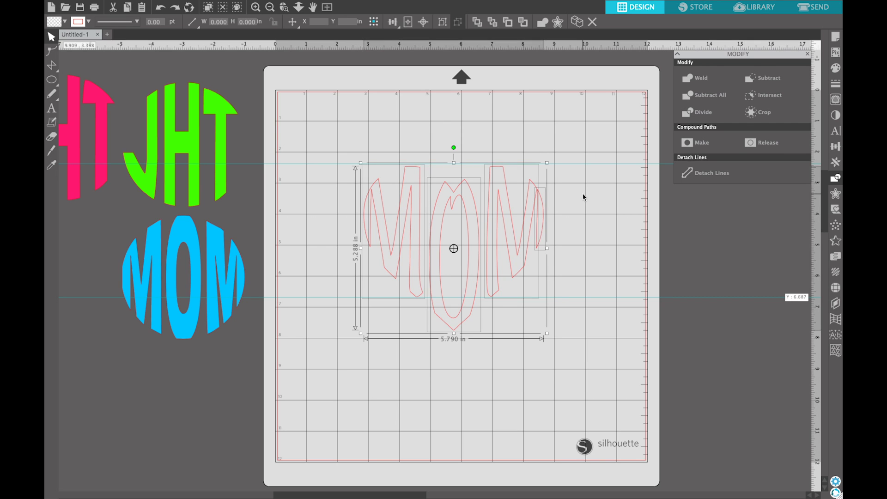
pyautogui.click(351, 184)
pyautogui.click(159, 8)
pyautogui.click(160, 8)
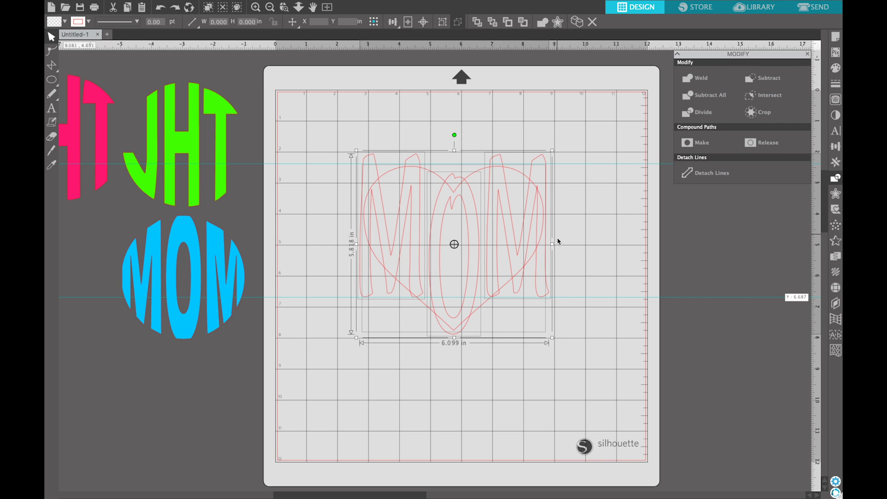
# - Narrow the letter group and the right-hand M, then reselect the letters with the heart
pyautogui.moveTo(552, 244); pyautogui.dragTo(548, 244)
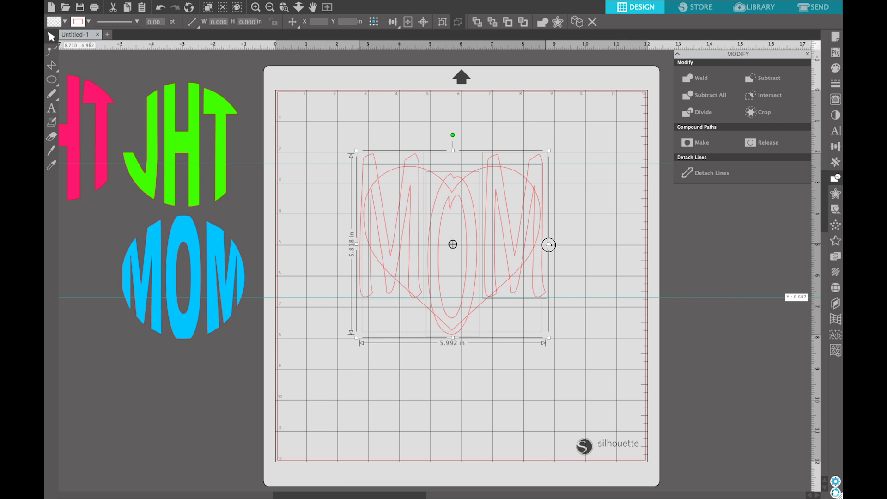
pyautogui.click(573, 236)
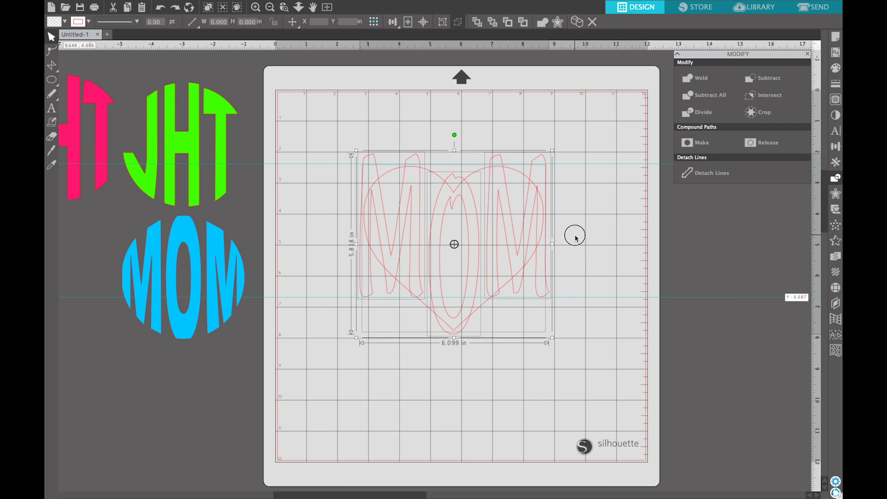
pyautogui.click(536, 232)
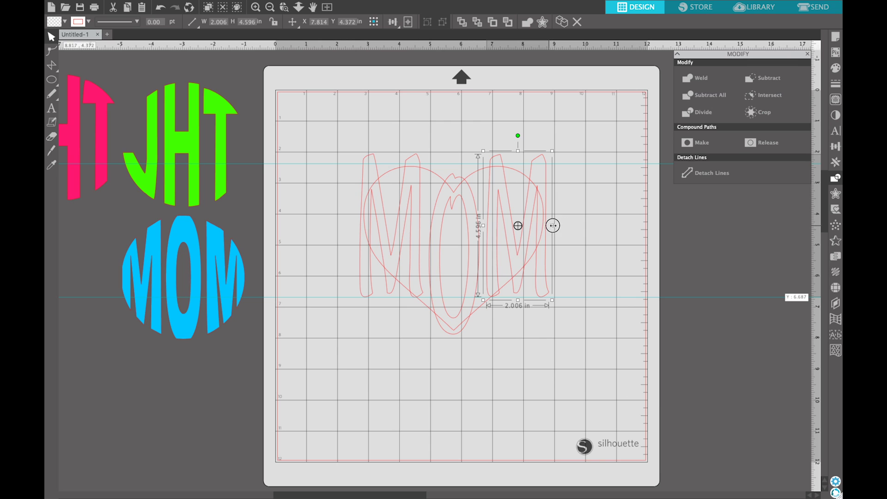
pyautogui.moveTo(551, 225); pyautogui.dragTo(548, 225)
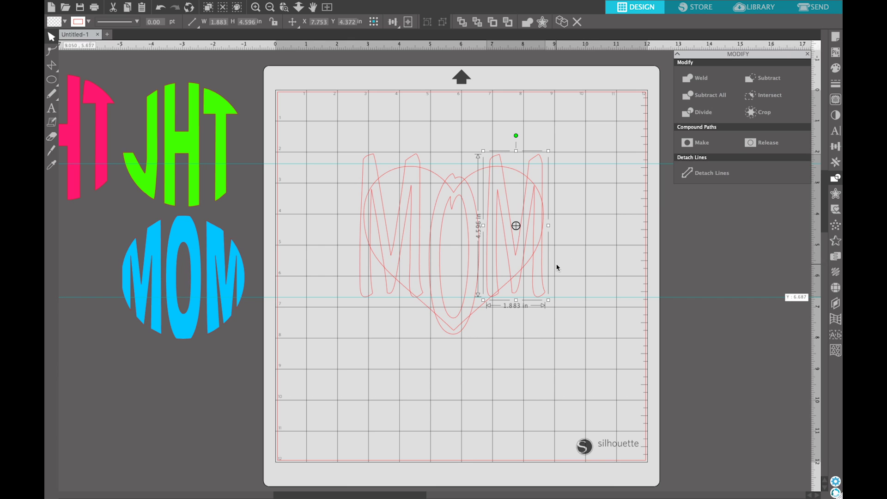
pyautogui.keyDown('shift'); pyautogui.click(469, 245); pyautogui.keyUp('shift')
pyautogui.keyDown('shift'); pyautogui.click(354, 184); pyautogui.keyUp('shift')
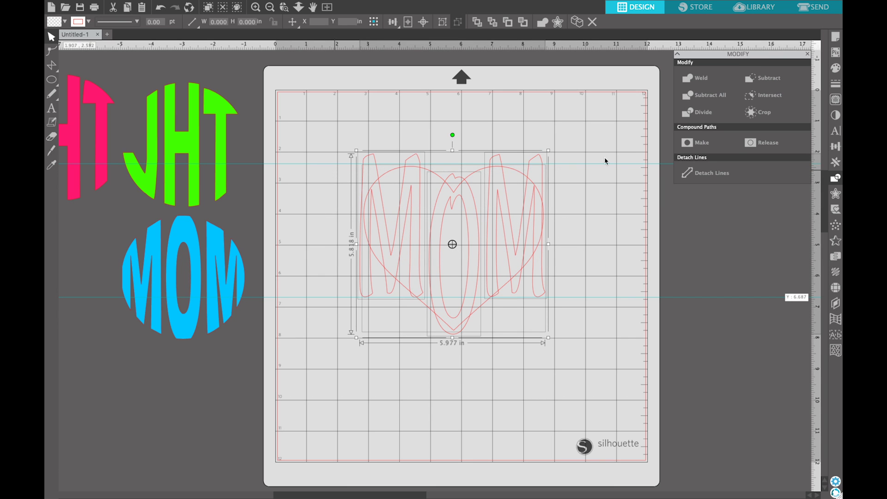
# - Crop MOM to the heart, fill it teal, and drag the blue MOM monogram onto the mat
pyautogui.click(765, 113)
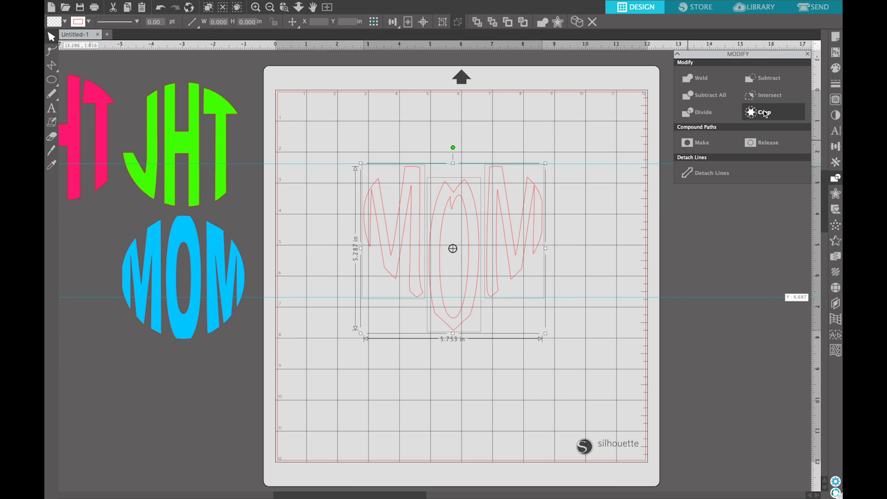
pyautogui.click(836, 68)
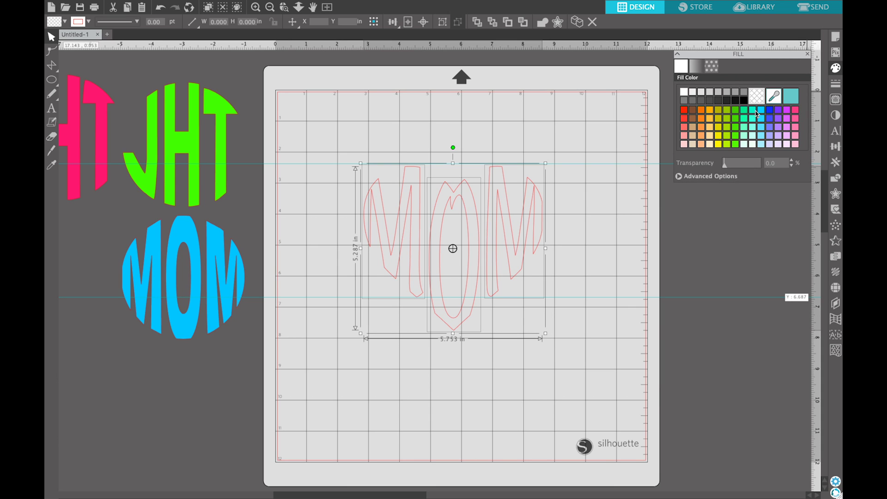
pyautogui.click(753, 113)
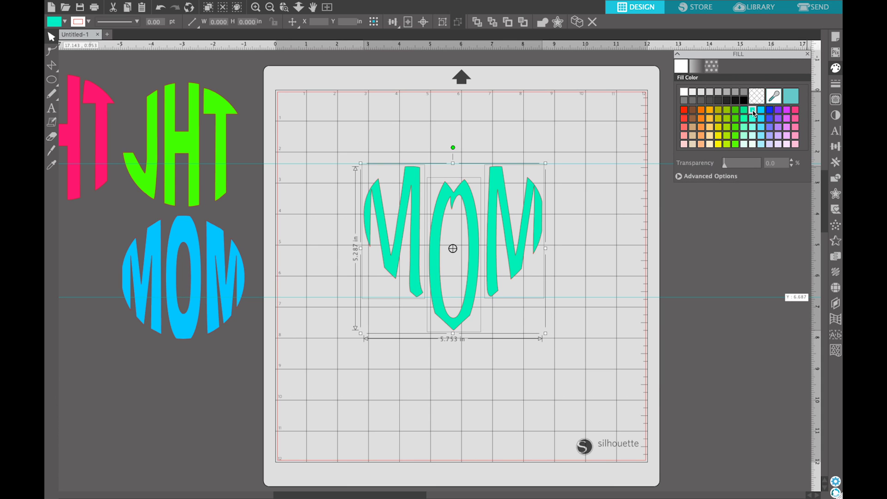
pyautogui.click(606, 132)
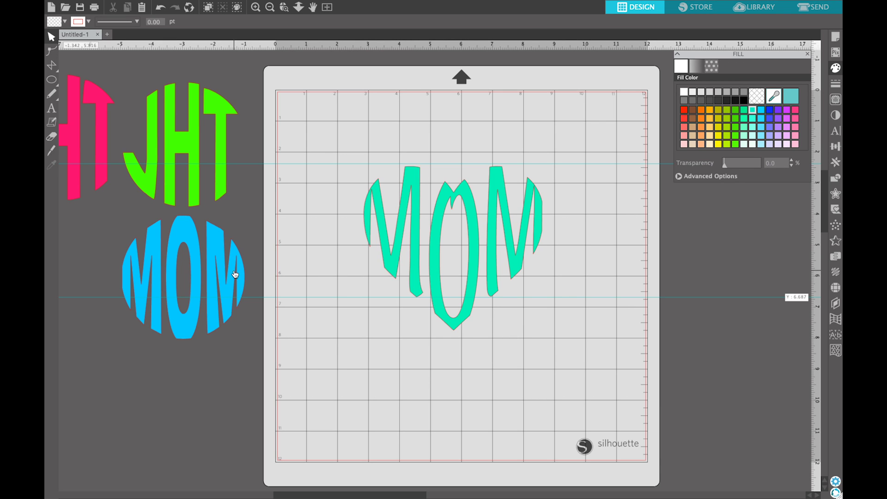
pyautogui.moveTo(237, 276); pyautogui.dragTo(132, 239)
# - Put the blue MOM back off the mat; place green JHT top-left and pink JHT bottom-left
pyautogui.click(249, 277)
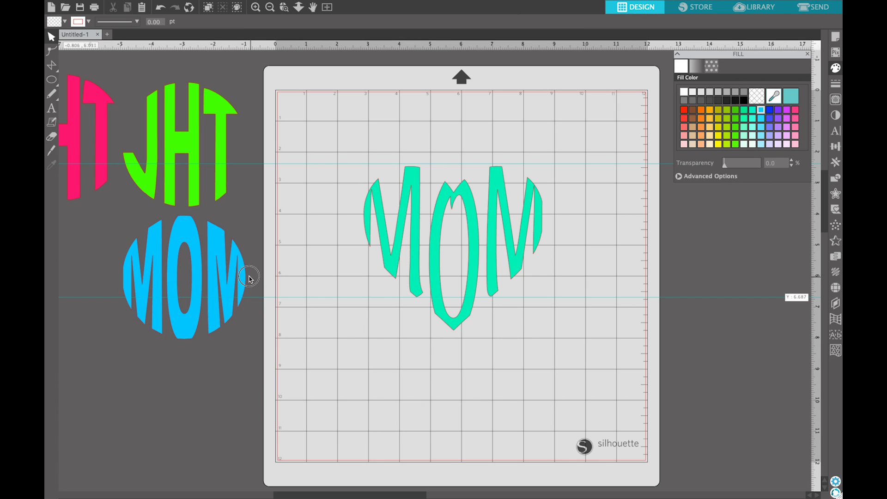
pyautogui.moveTo(189, 158); pyautogui.dragTo(328, 147)
pyautogui.click(196, 184)
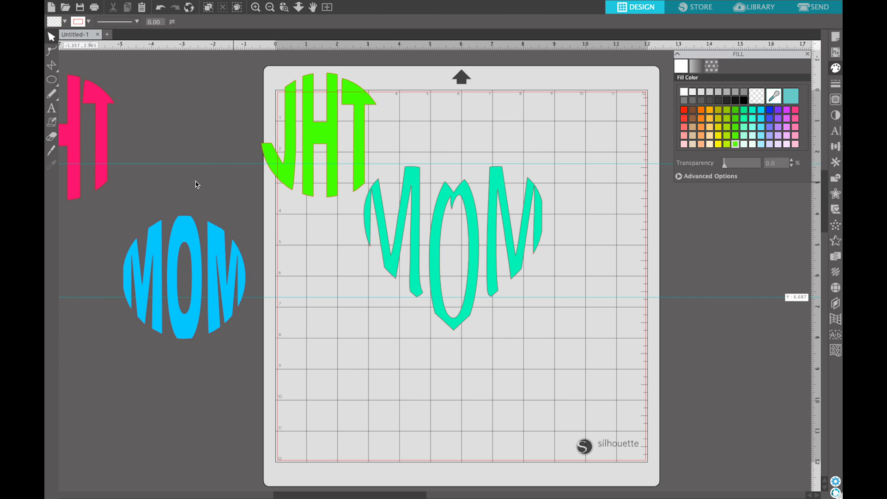
pyautogui.moveTo(108, 159); pyautogui.dragTo(396, 376)
pyautogui.click(435, 372)
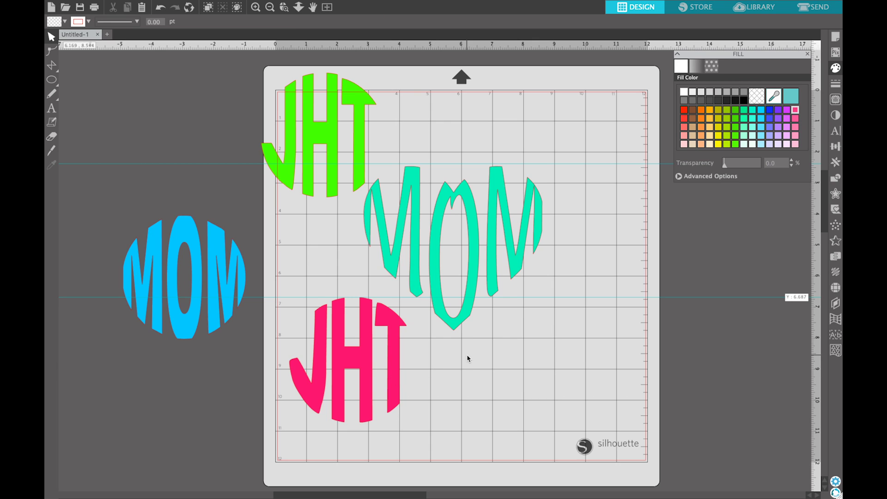
pyautogui.moveTo(574, 216); pyautogui.dragTo(416, 231)
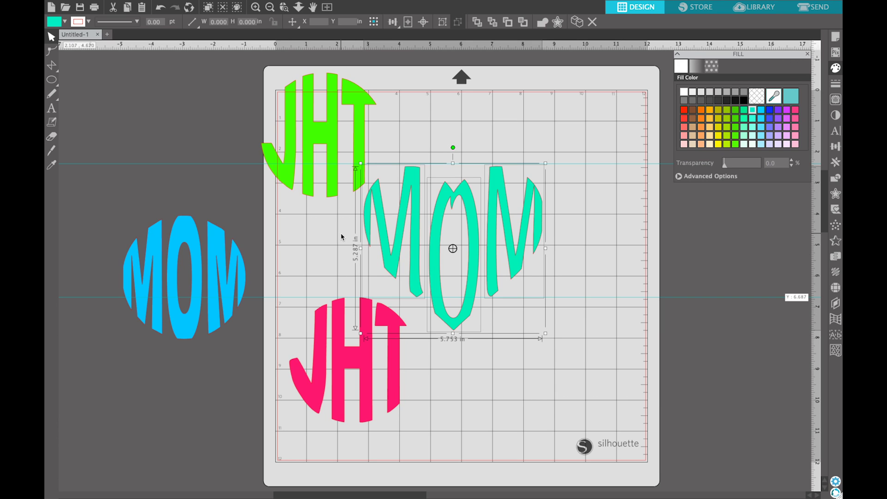
pyautogui.click(629, 257)
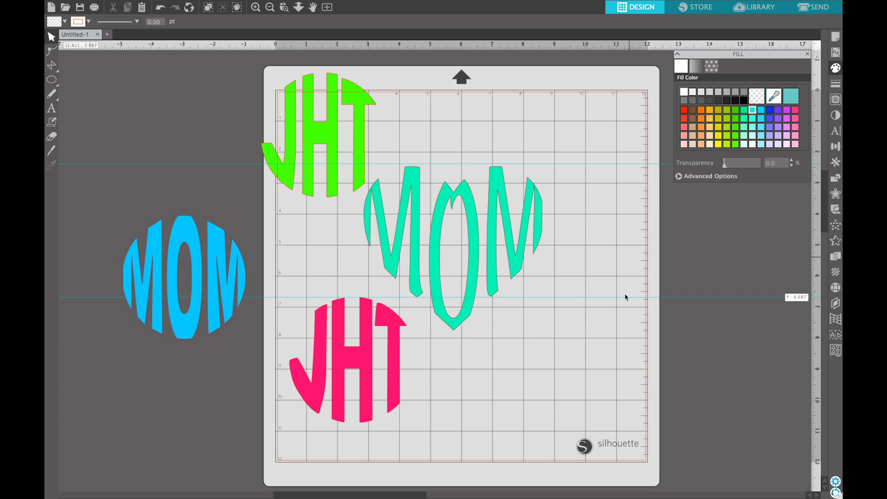